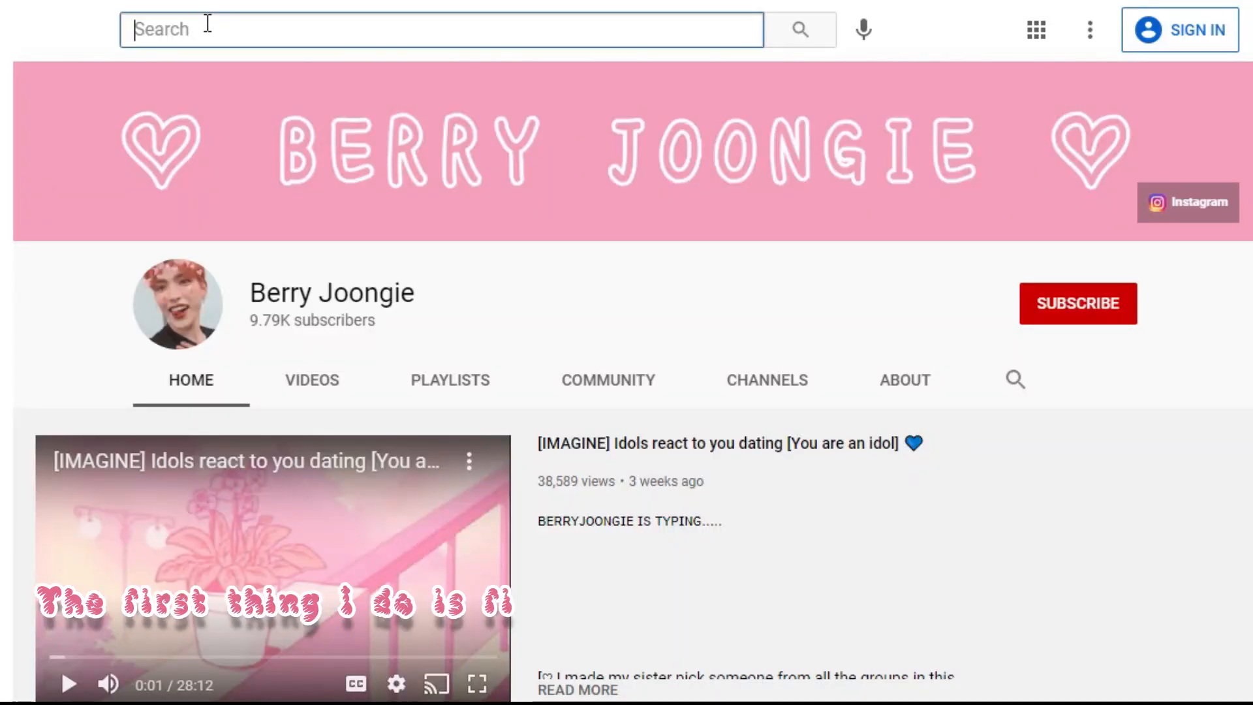
Search YouTube for "ateez logbook", and search Google for "vlive".
text(ateez logbook)
key(Return)
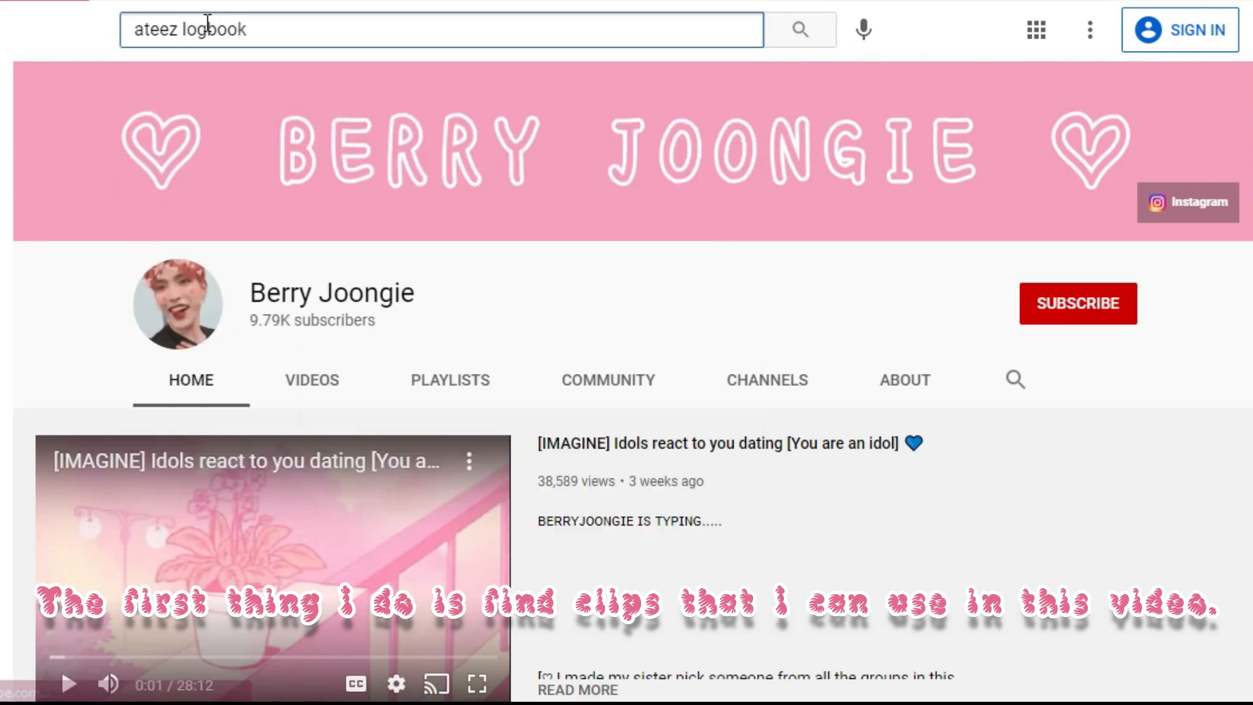
text(vlive)
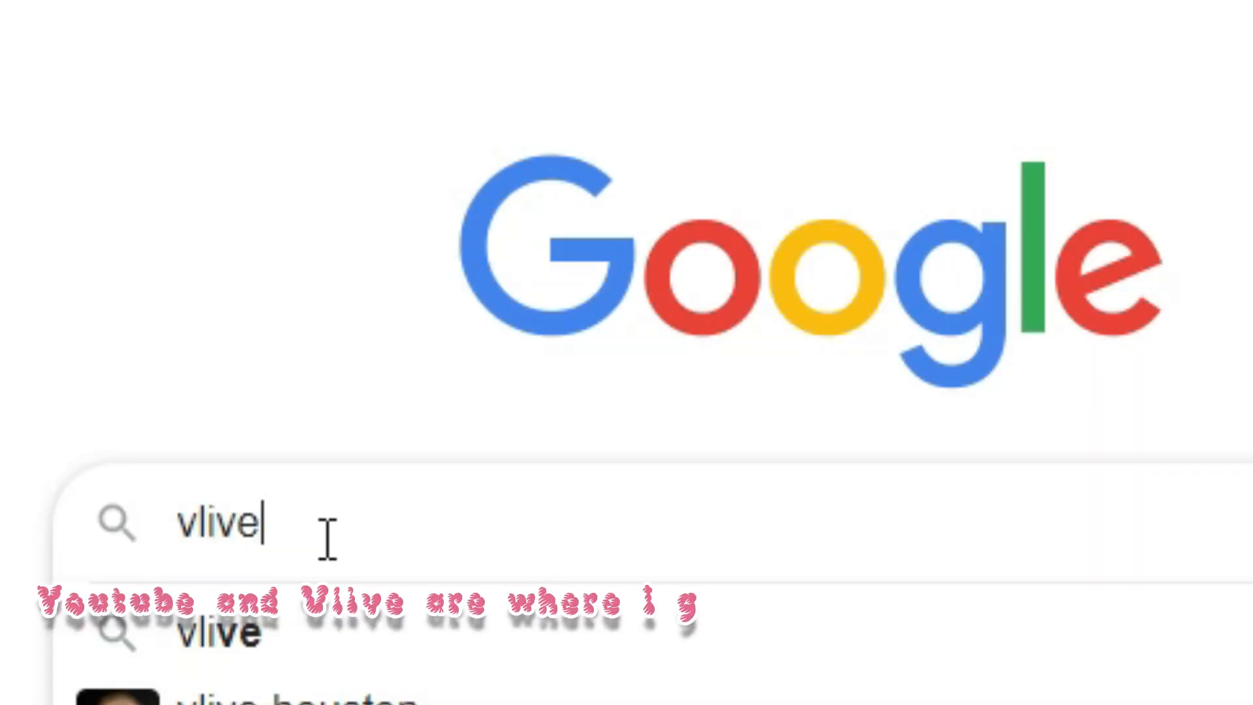
key(Return)
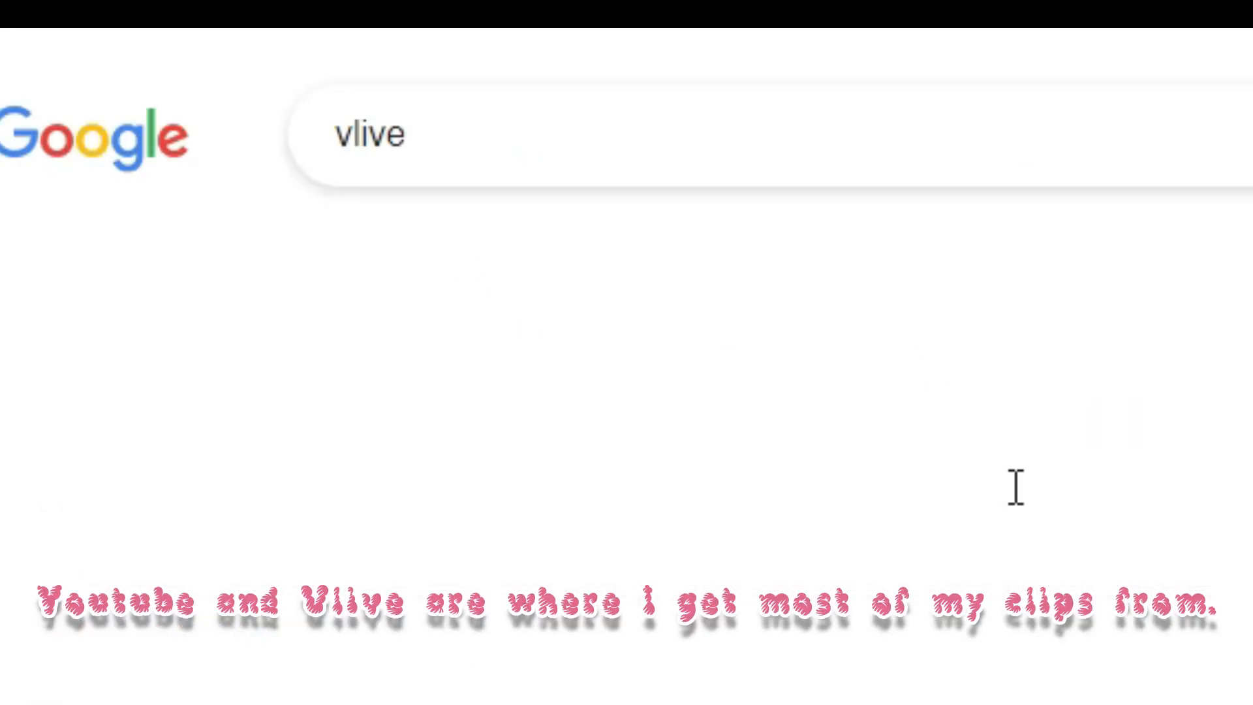
Search Google Images for "anime gif" and narrow the results to the aesthetic category.
click(395, 516)
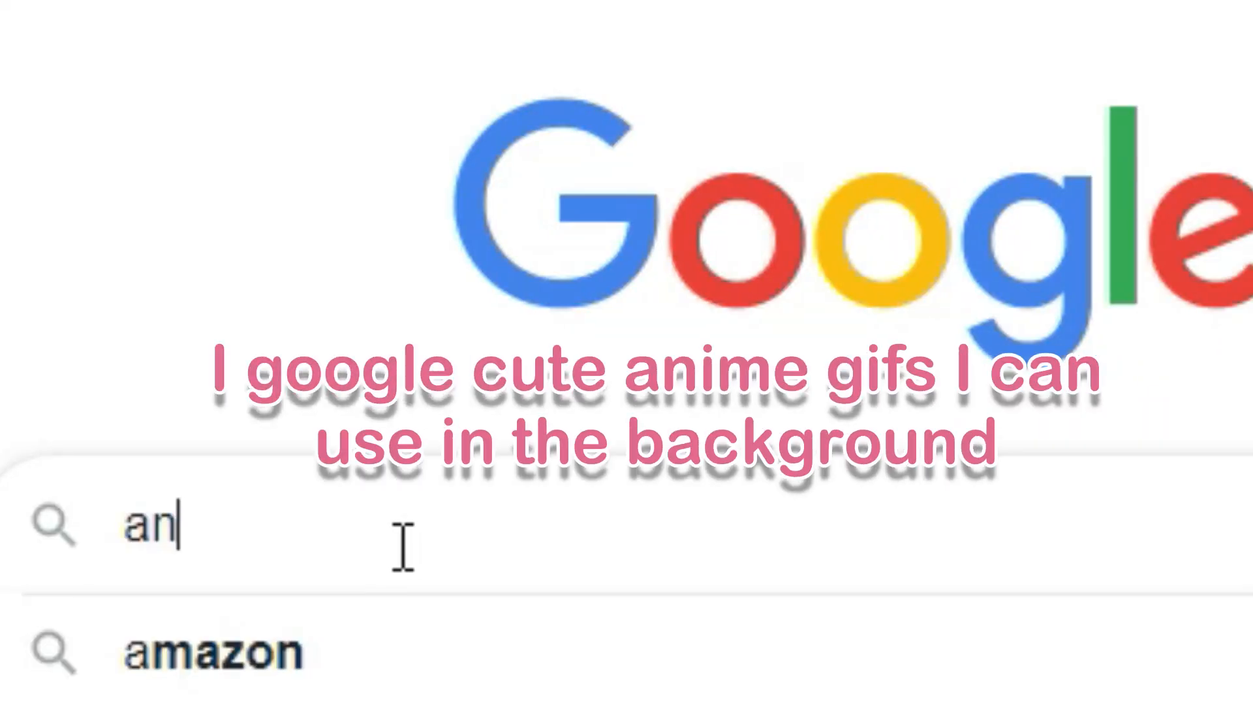
text(ime gif)
key(Return)
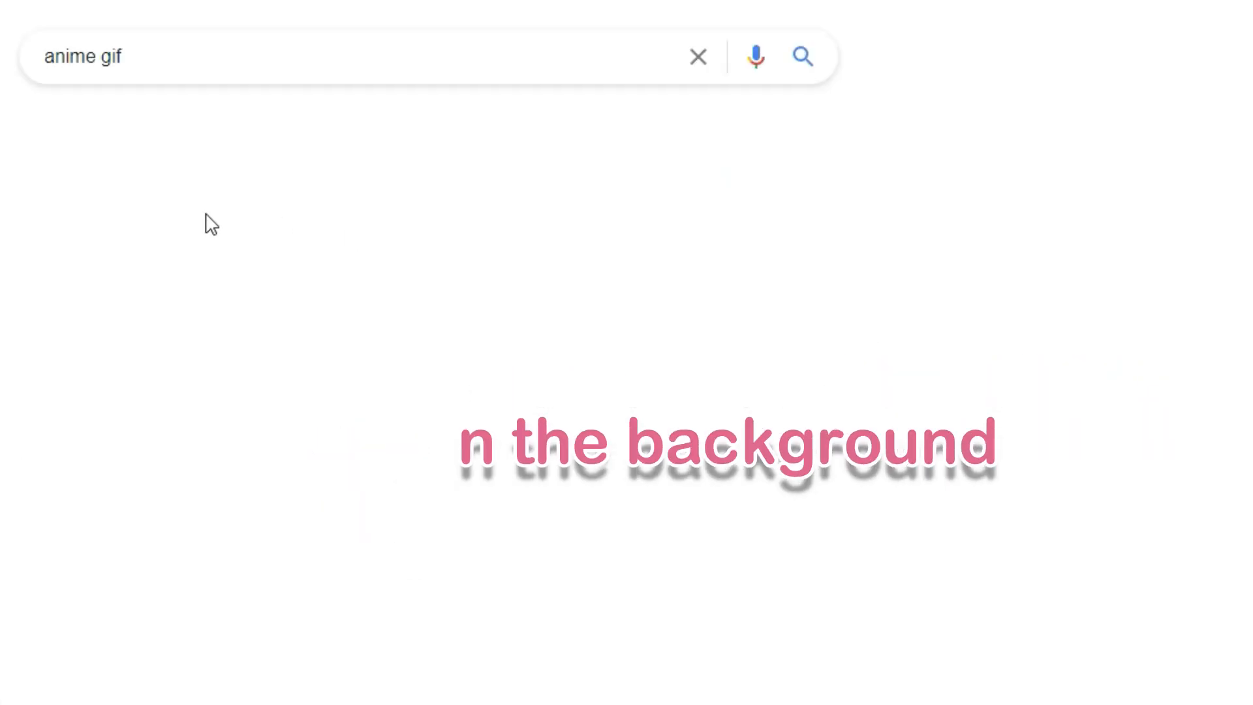
click(165, 129)
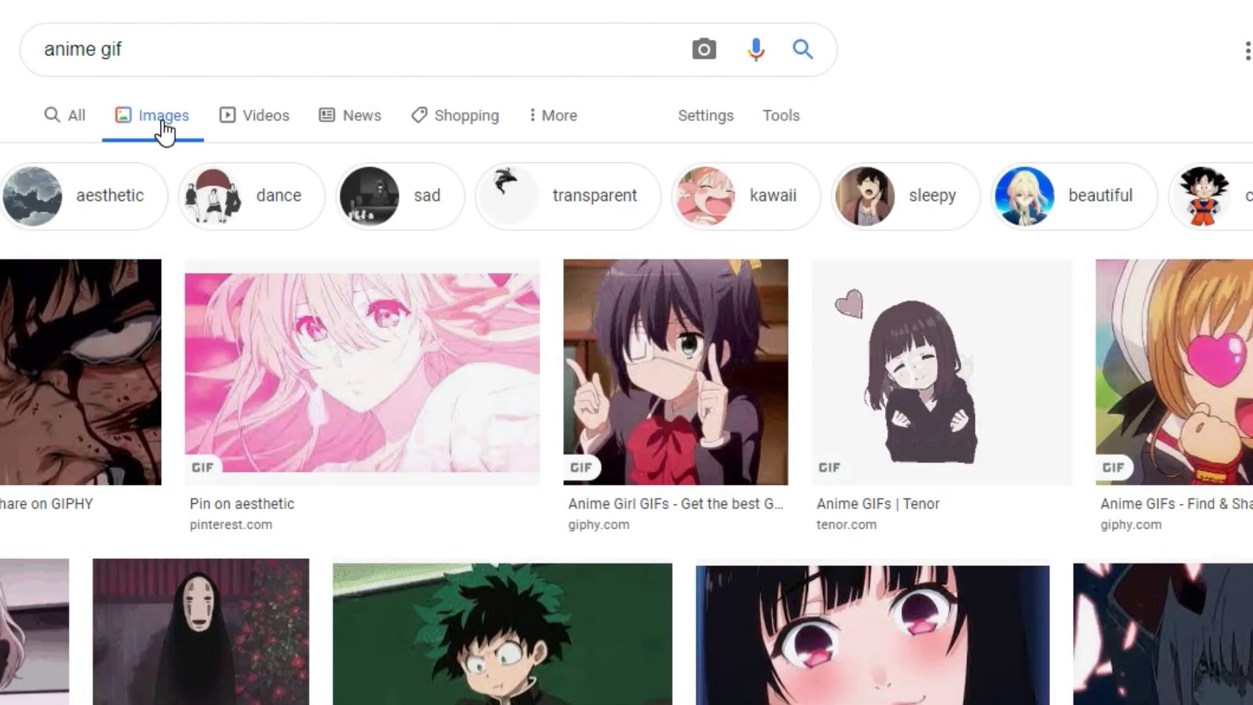
click(122, 178)
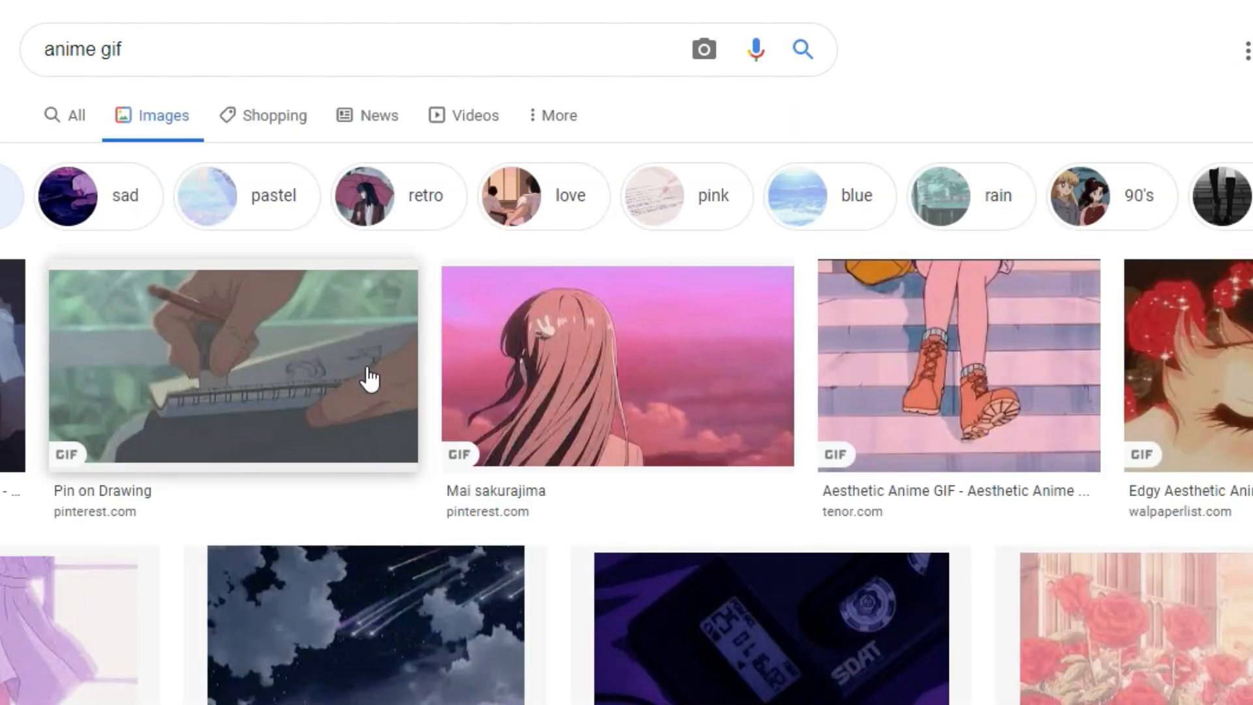
Browse the aesthetic anime GIFs for backgrounds, previewing the red roses GIF and the boy at the train.
scroll(772, 553, down, 3)
click(1225, 445)
scroll(288, 447, down, 6)
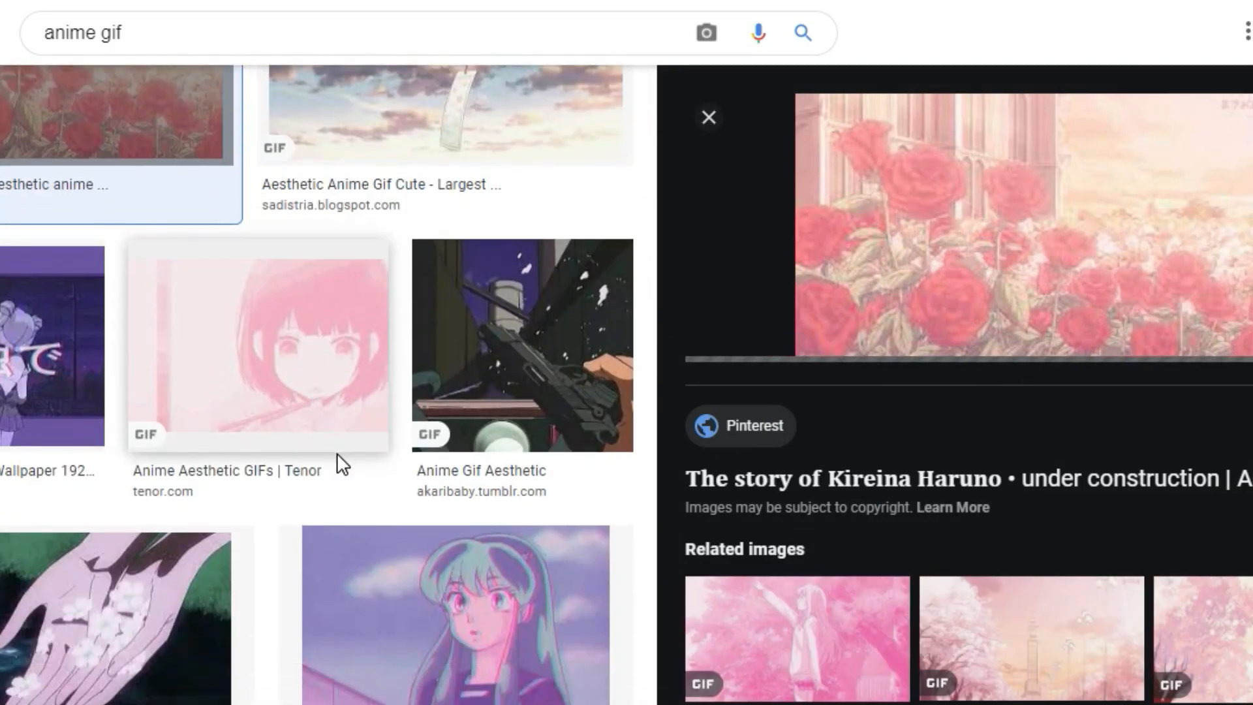
scroll(336, 460, down, 15)
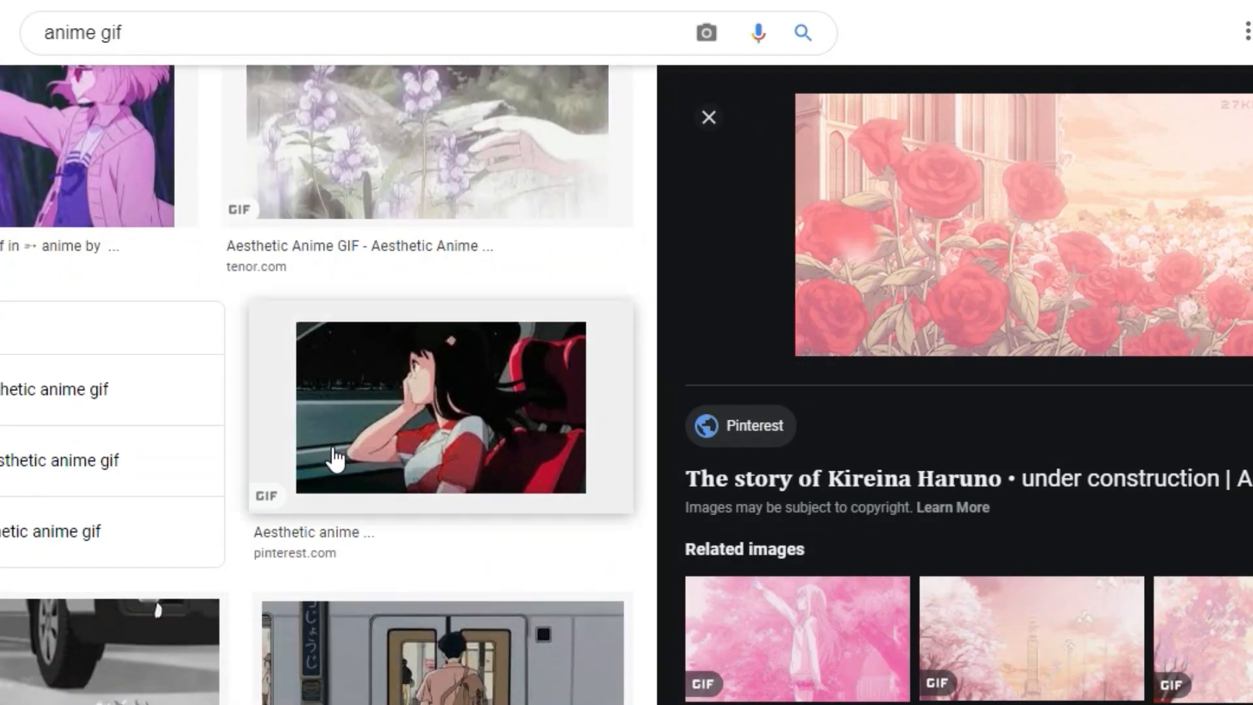
scroll(333, 457, down, 4)
click(380, 412)
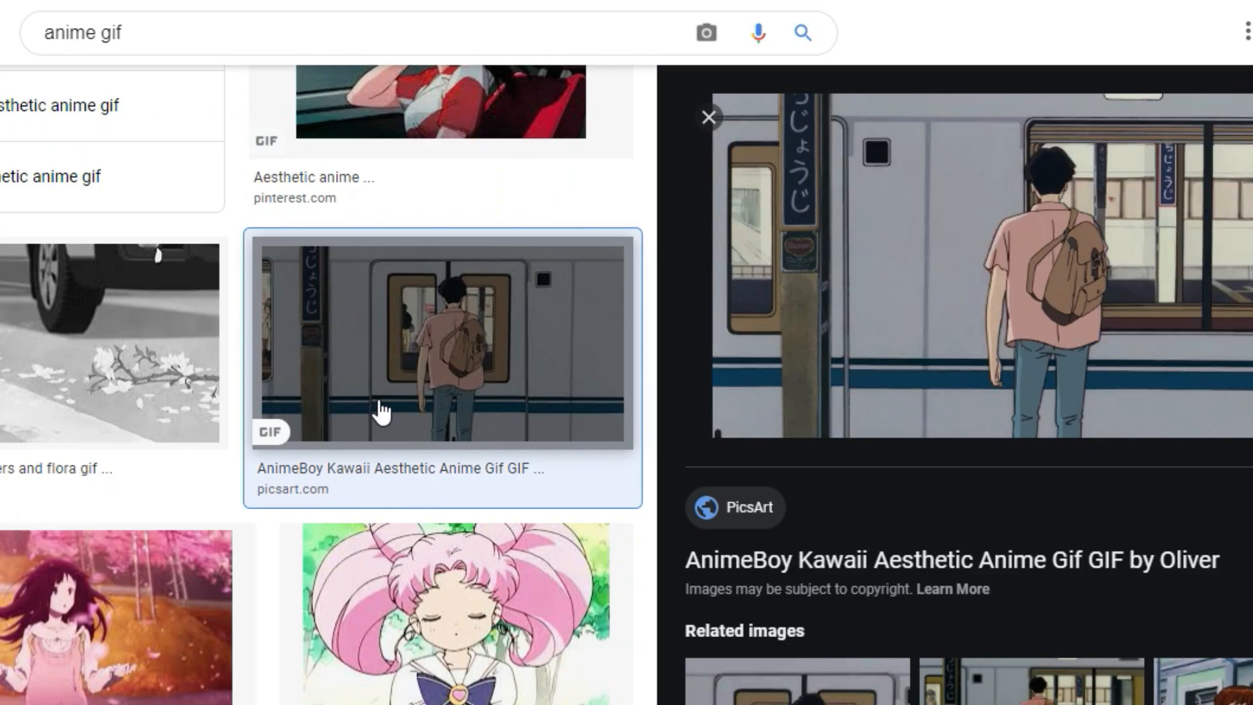
scroll(382, 411, down, 12)
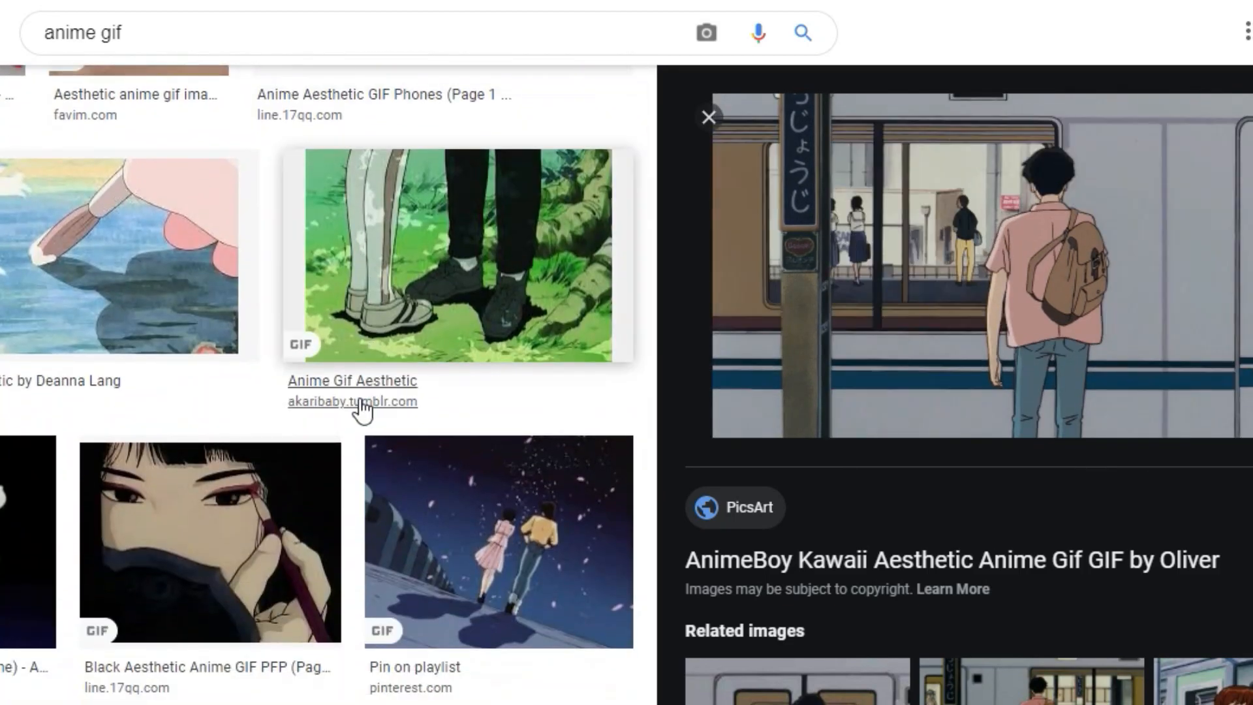
scroll(353, 411, down, 8)
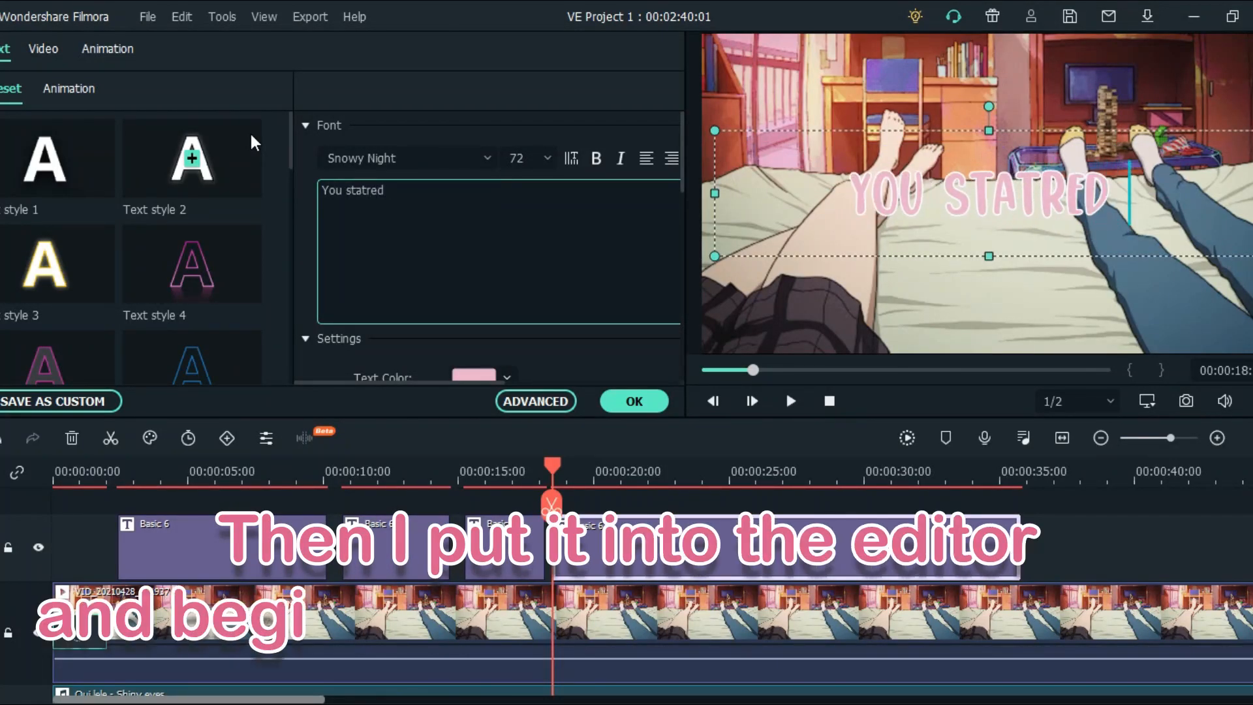
In Filmora, complete the last title's text as "You statred recording videos of him / because you thought he was really cute / <3" on three lines.
text(recording videos of him)
key(Return)
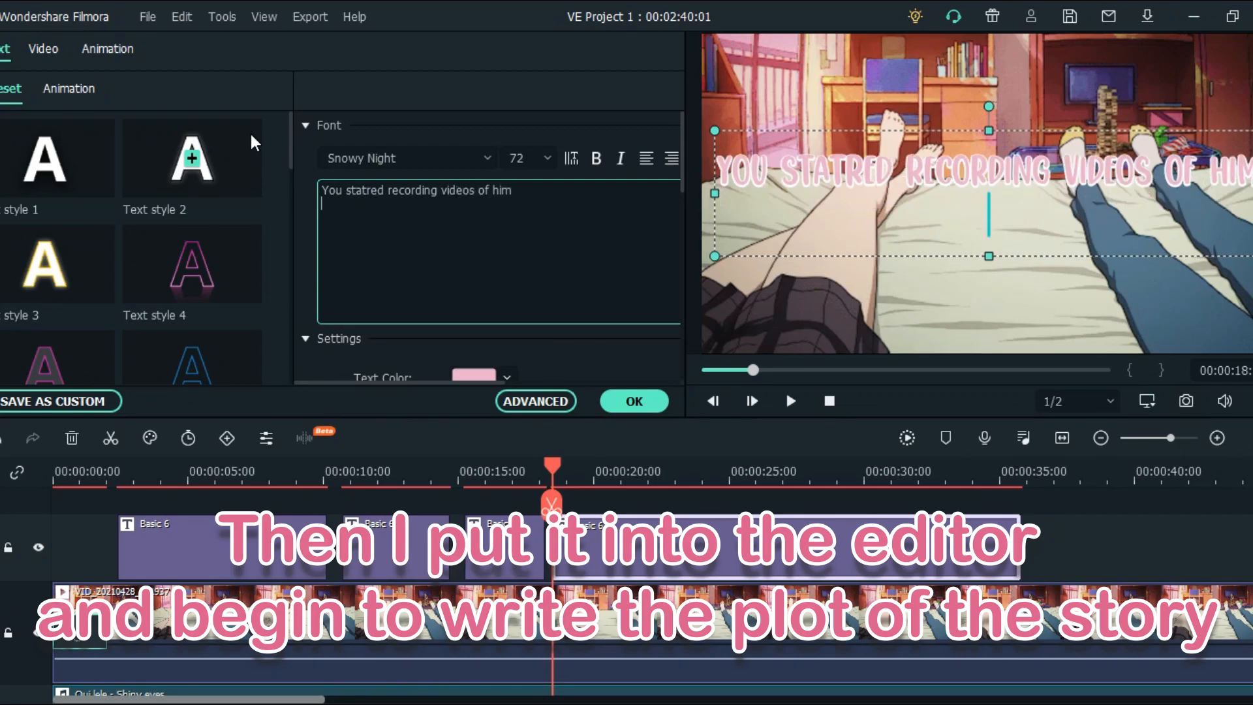
text(because you thought he)
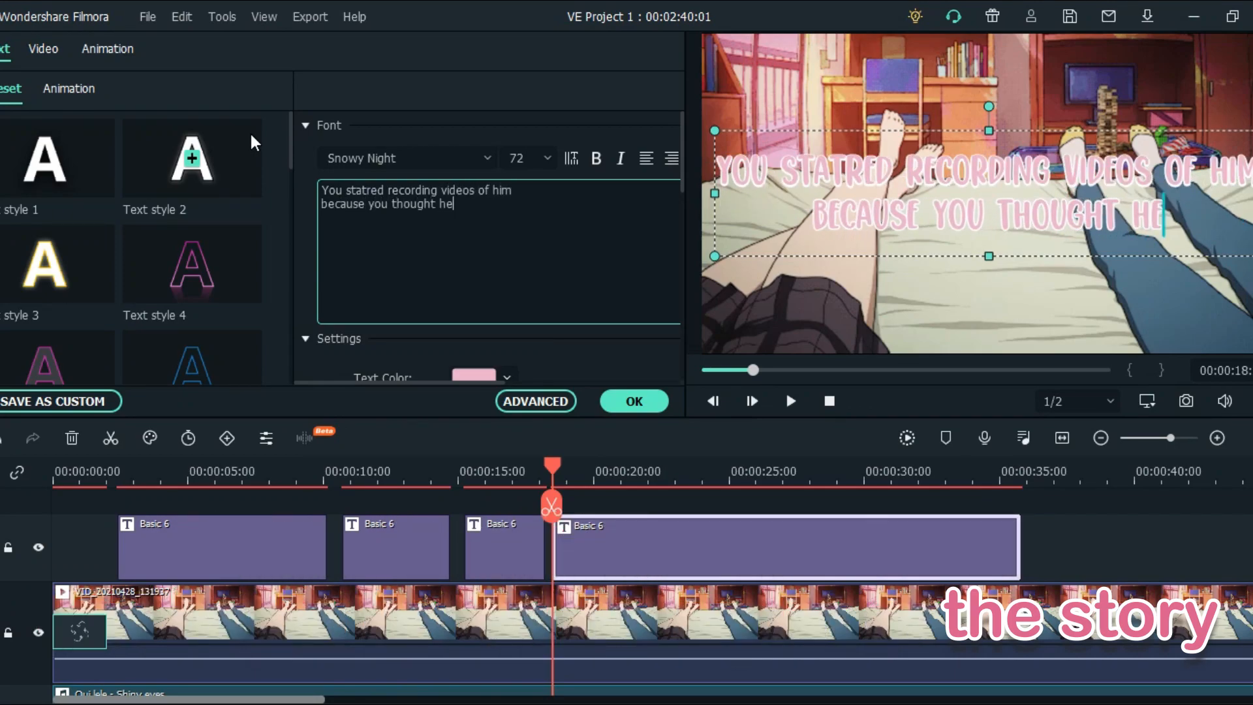
text( was really cute)
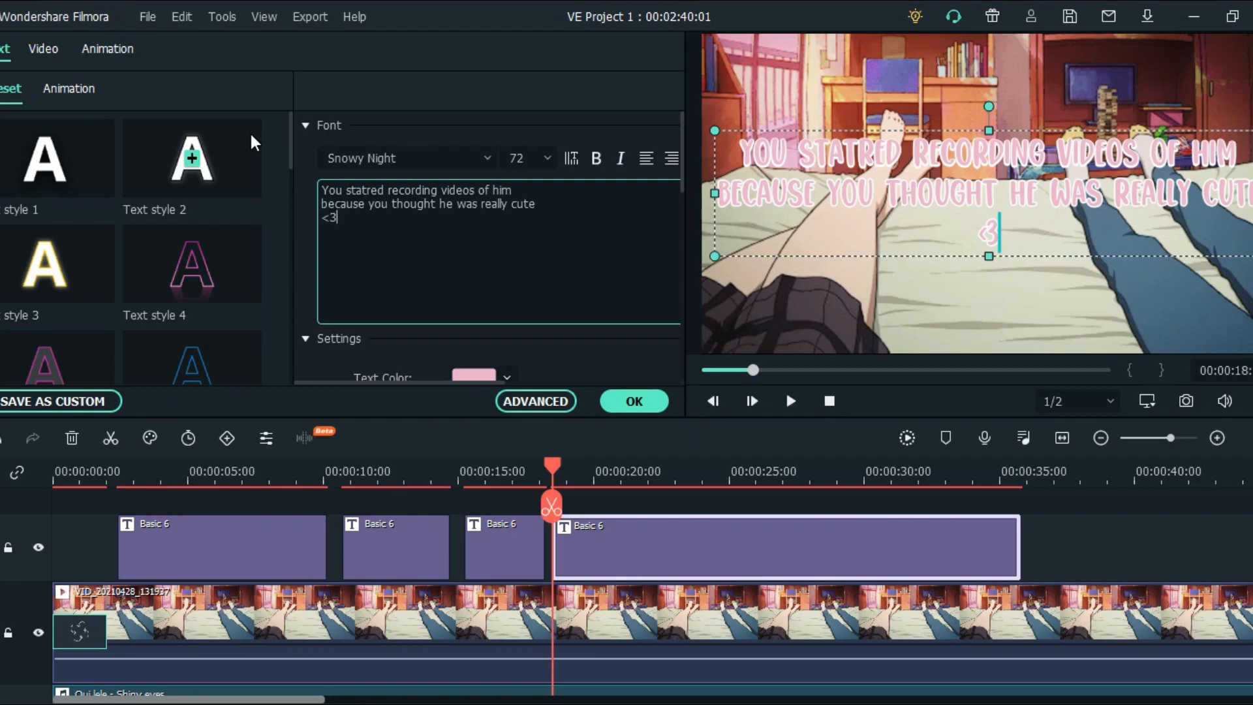
Play back the newly written title from the timeline to check how its text animates.
click(849, 540)
key(space)
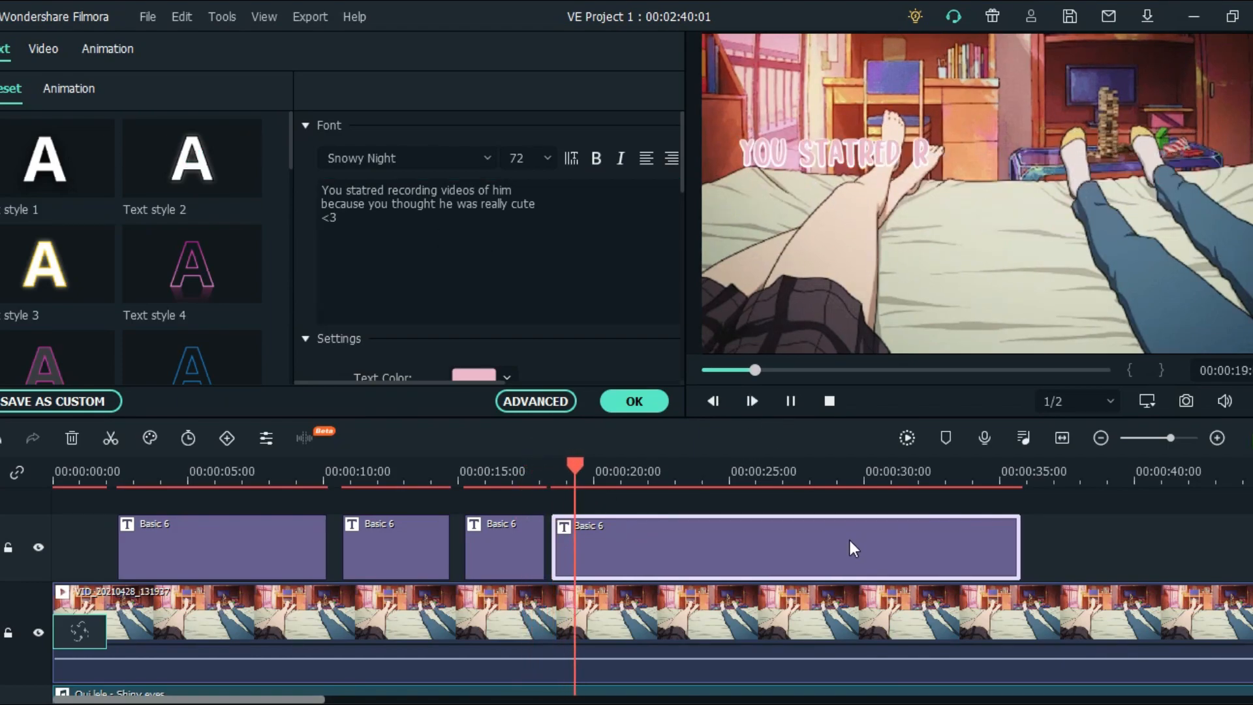
click(655, 466)
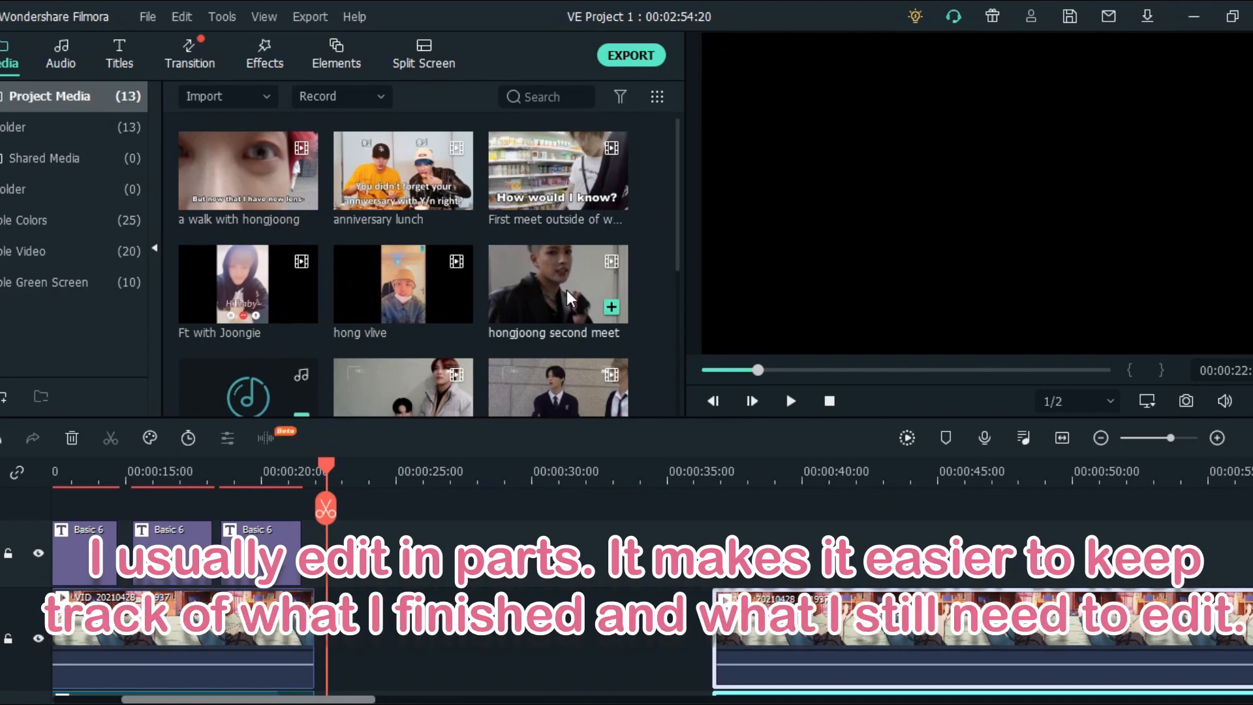
Add the "Videos of HongJoong 1" clip on the title track after the last title and play it back.
scroll(415, 307, down, 3)
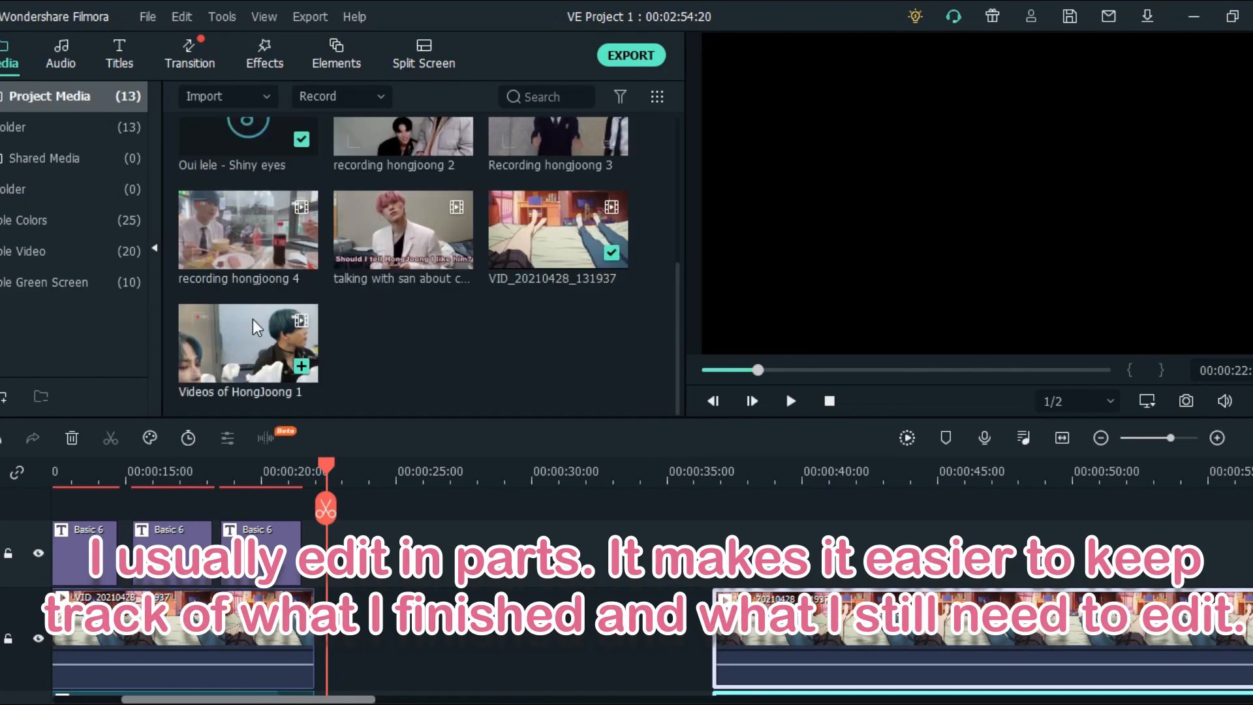
drag(242, 345, 389, 561)
key(space)
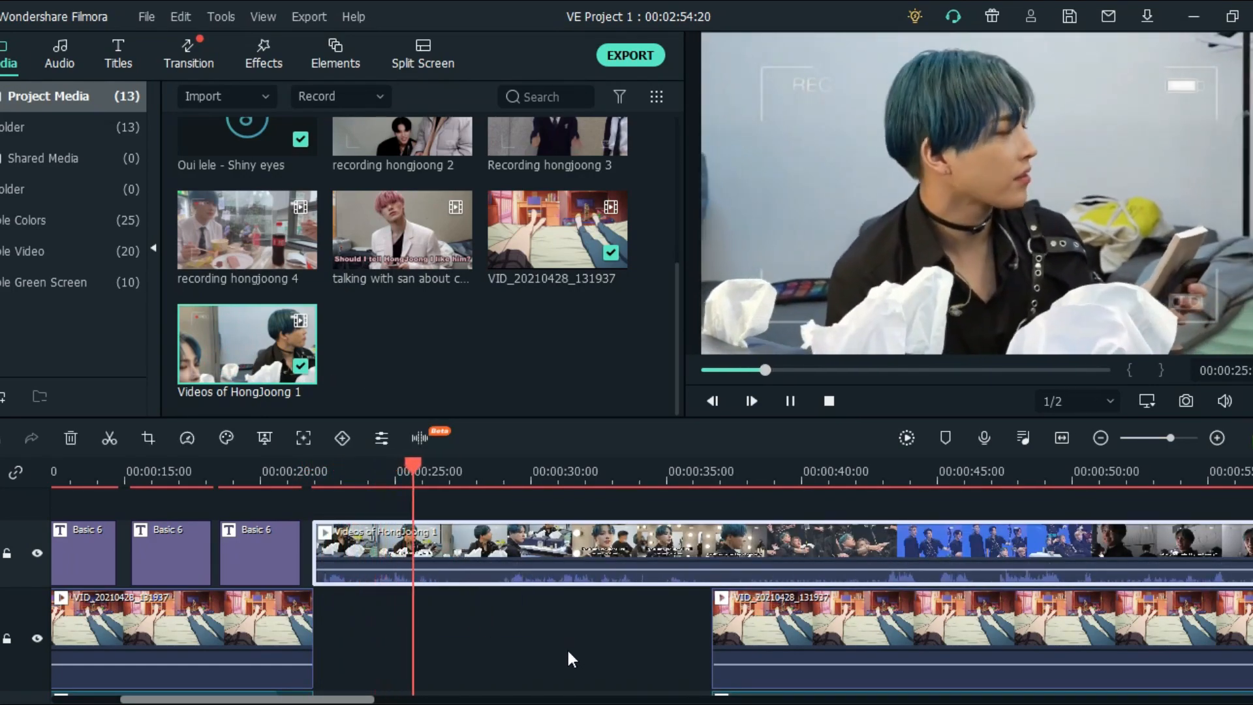
key(XF86AudioLowerVolume)
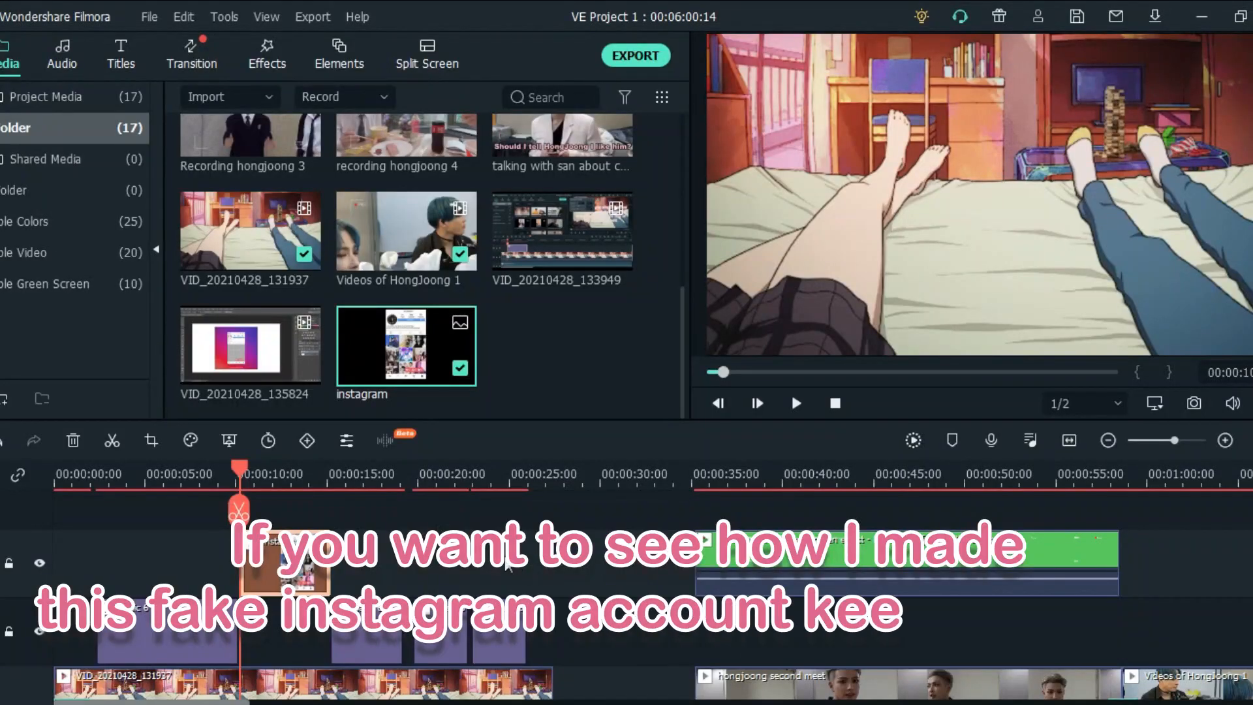
Apply the legacy preset motion "To the Left 1" to the instagram image clip.
double_click(285, 560)
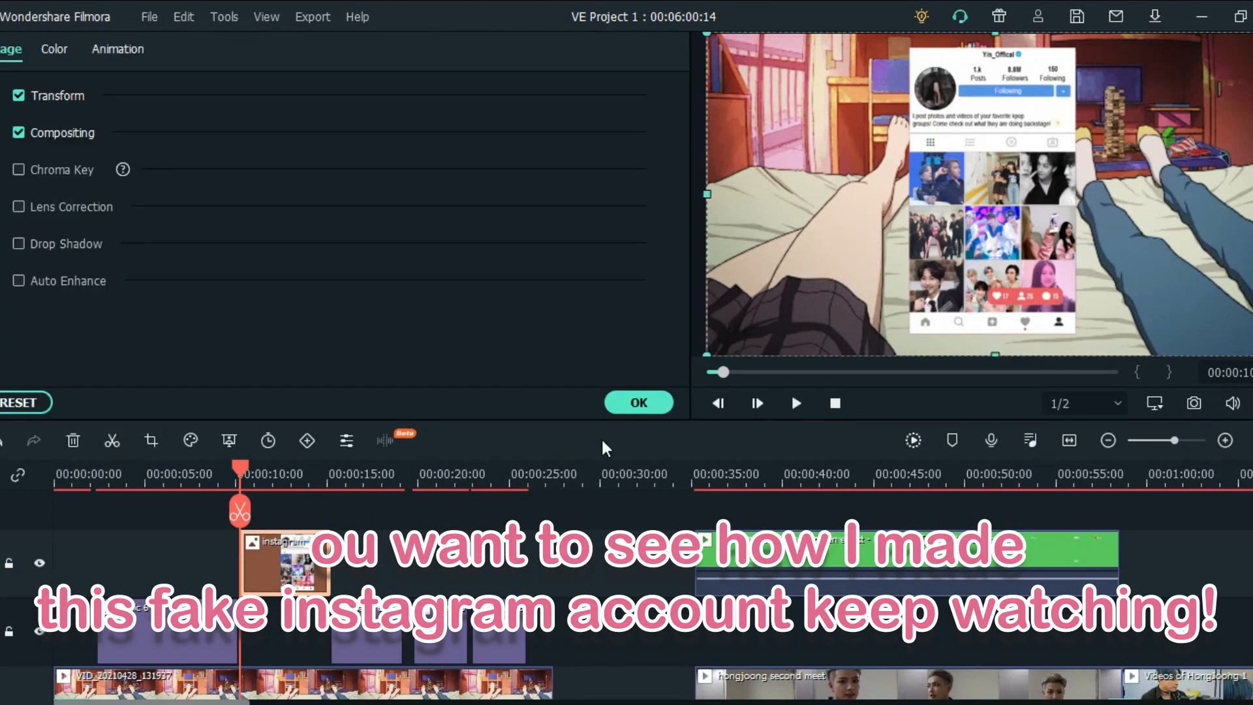
click(117, 49)
scroll(408, 283, down, 5)
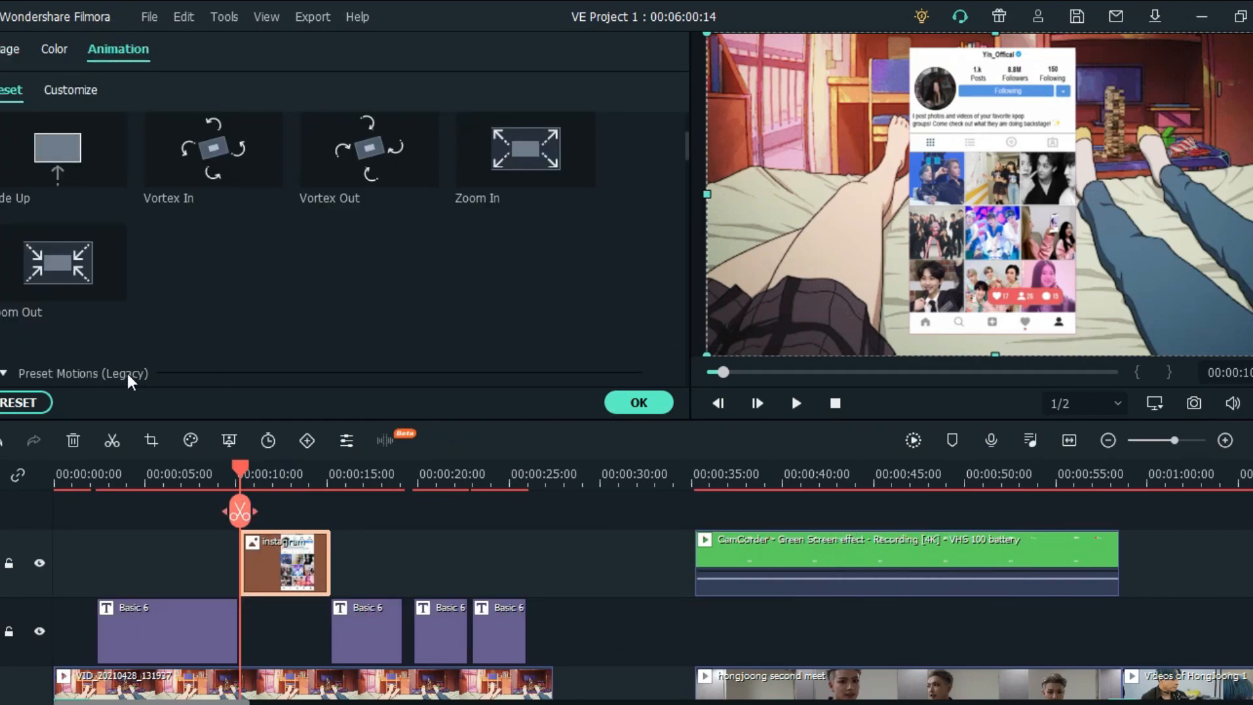
click(131, 375)
scroll(74, 240, down, 10)
scroll(405, 199, down, 3)
click(210, 330)
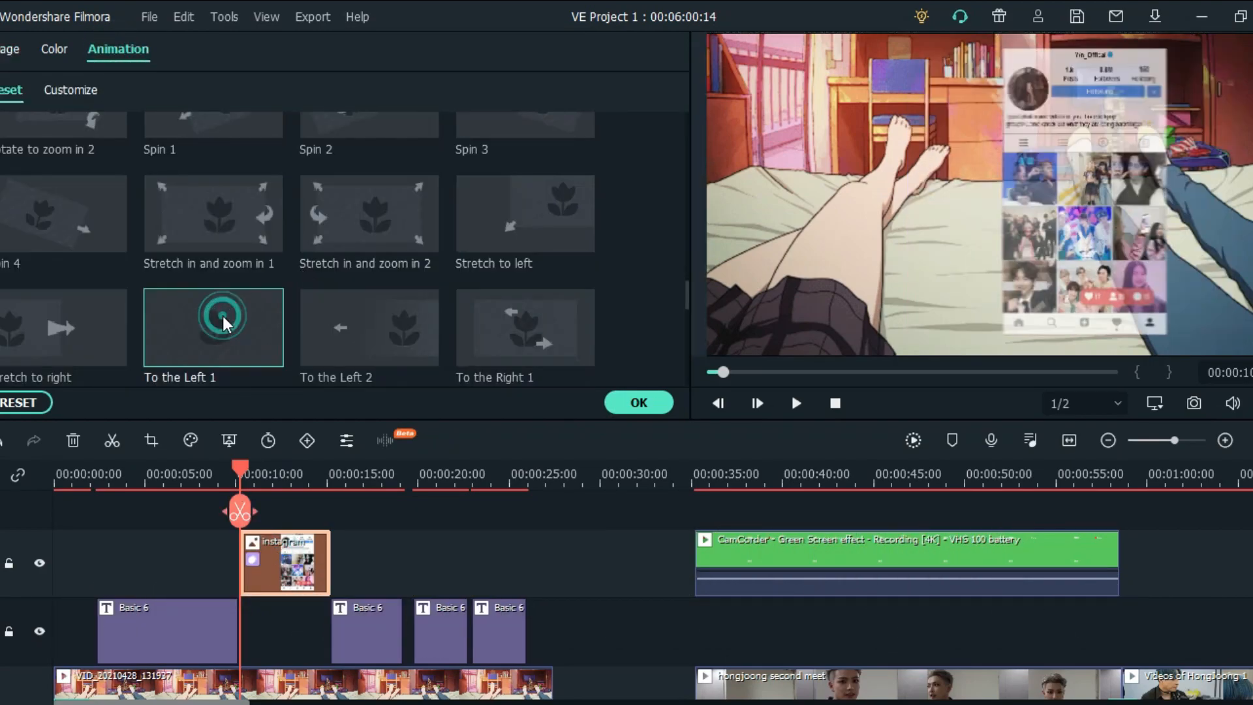
Move the instagram image clip onto the title track between the first two titles and play back its animation.
click(795, 403)
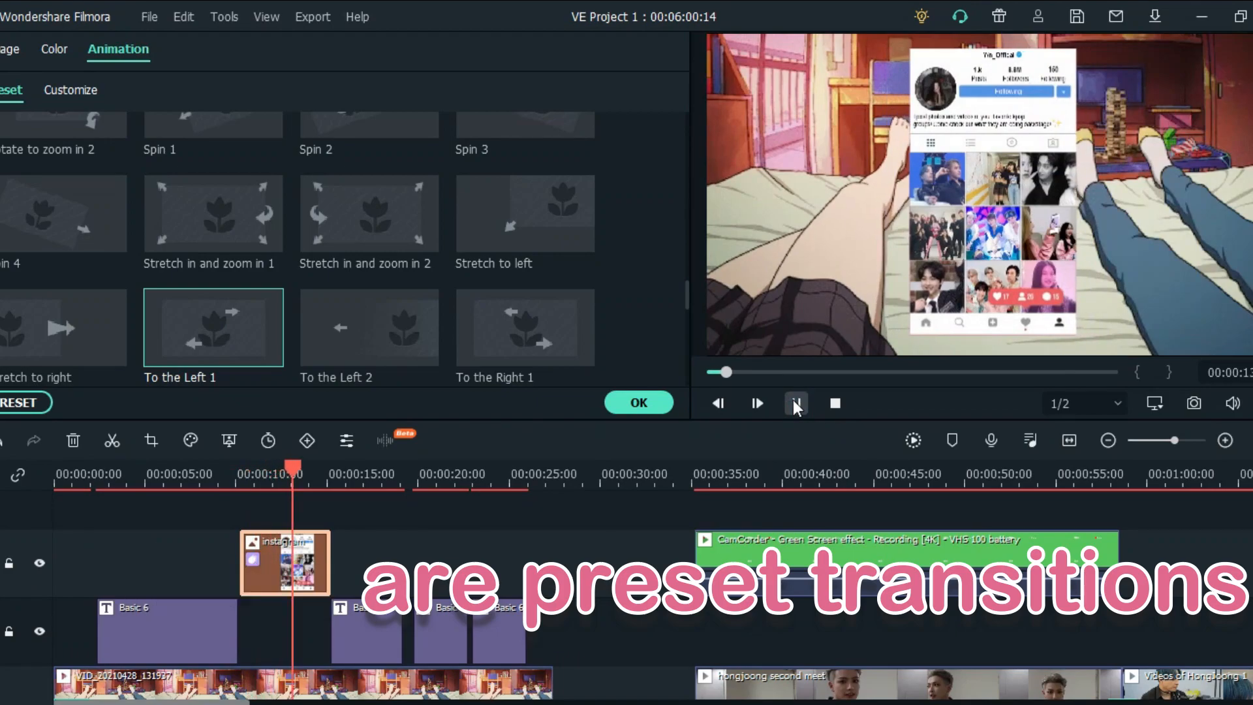
click(795, 403)
drag(258, 475, 227, 475)
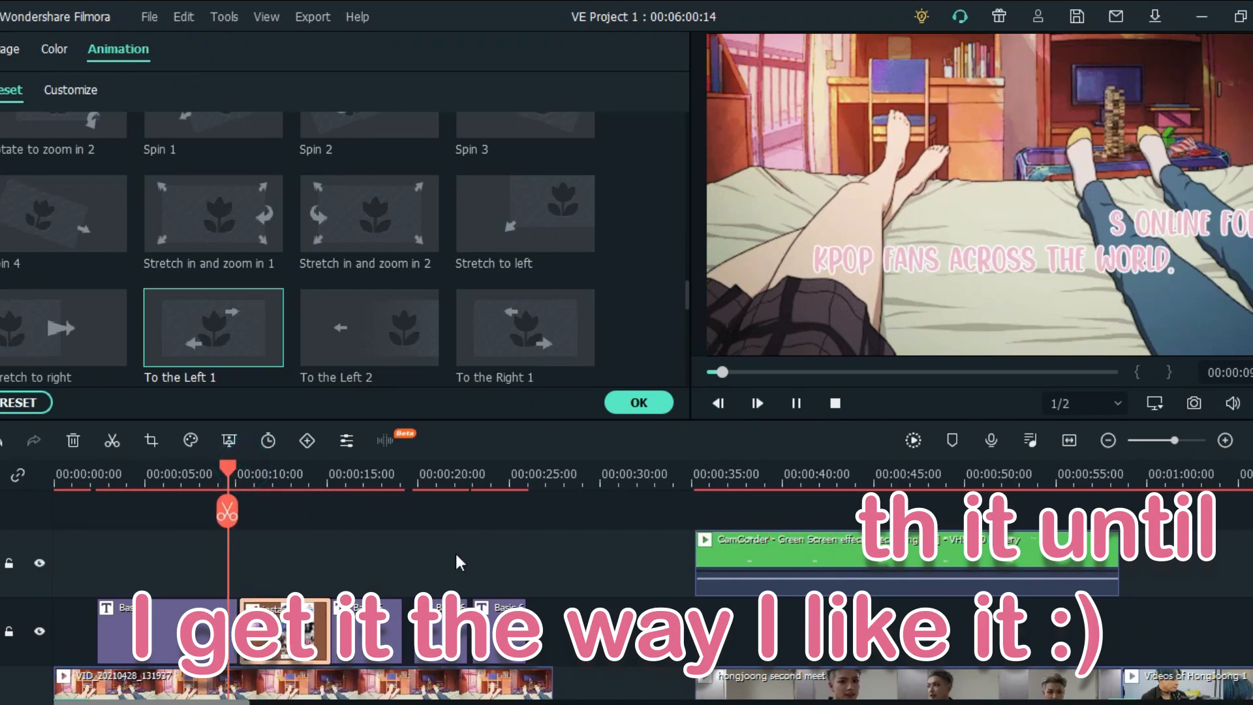
key(space)
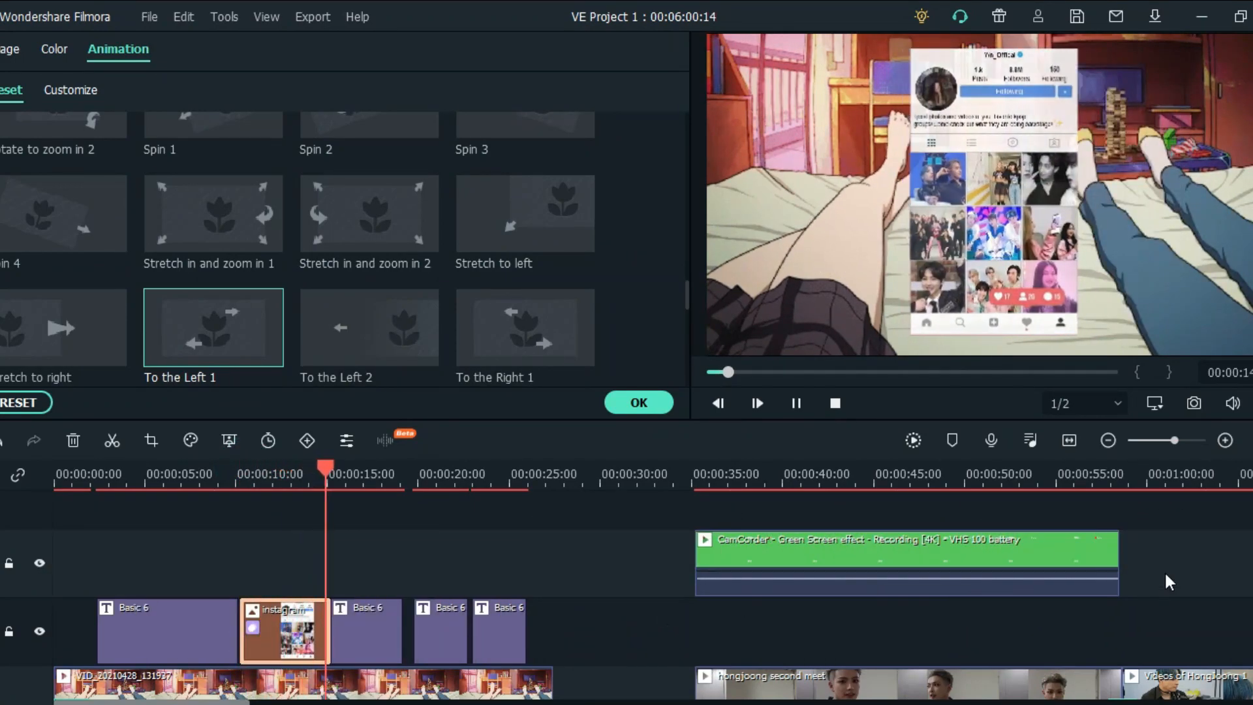
Shift the camcorder overlay and the "hongjoong second meet" footage back to directly follow VID_20210428_131937, and close the clip settings.
scroll(636, 596, down, 2)
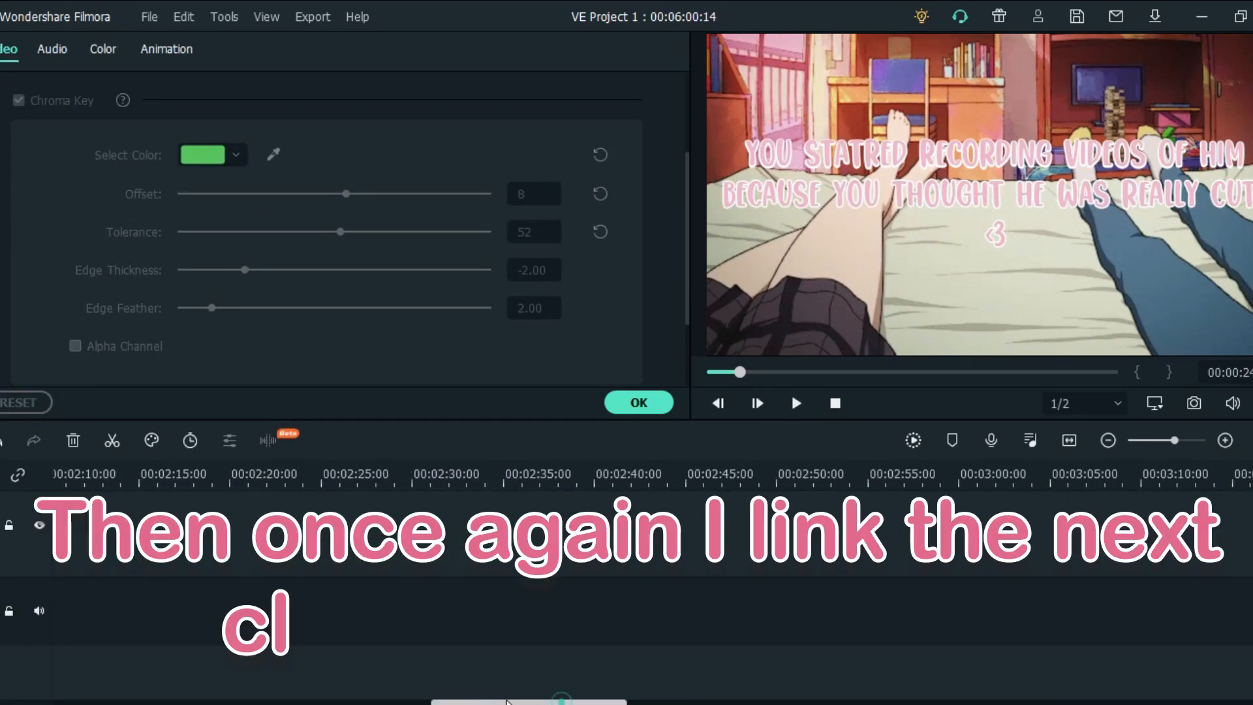
drag(507, 702, 171, 695)
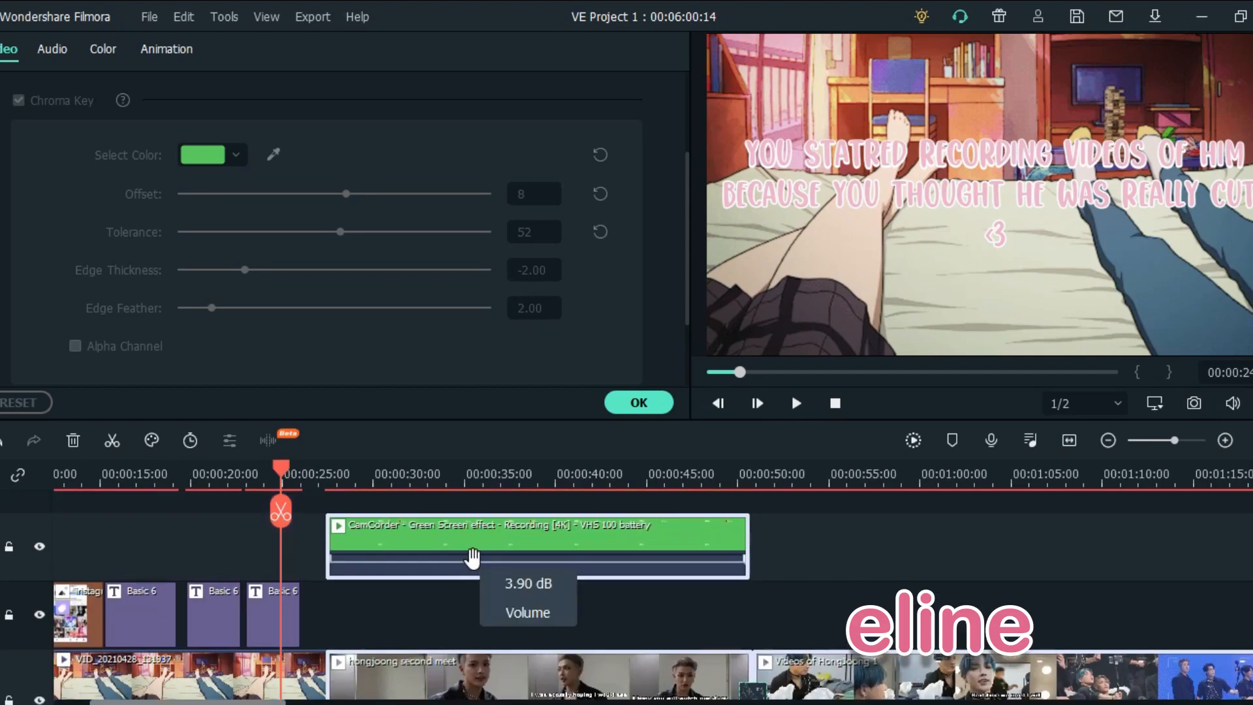
scroll(473, 558, down, 1)
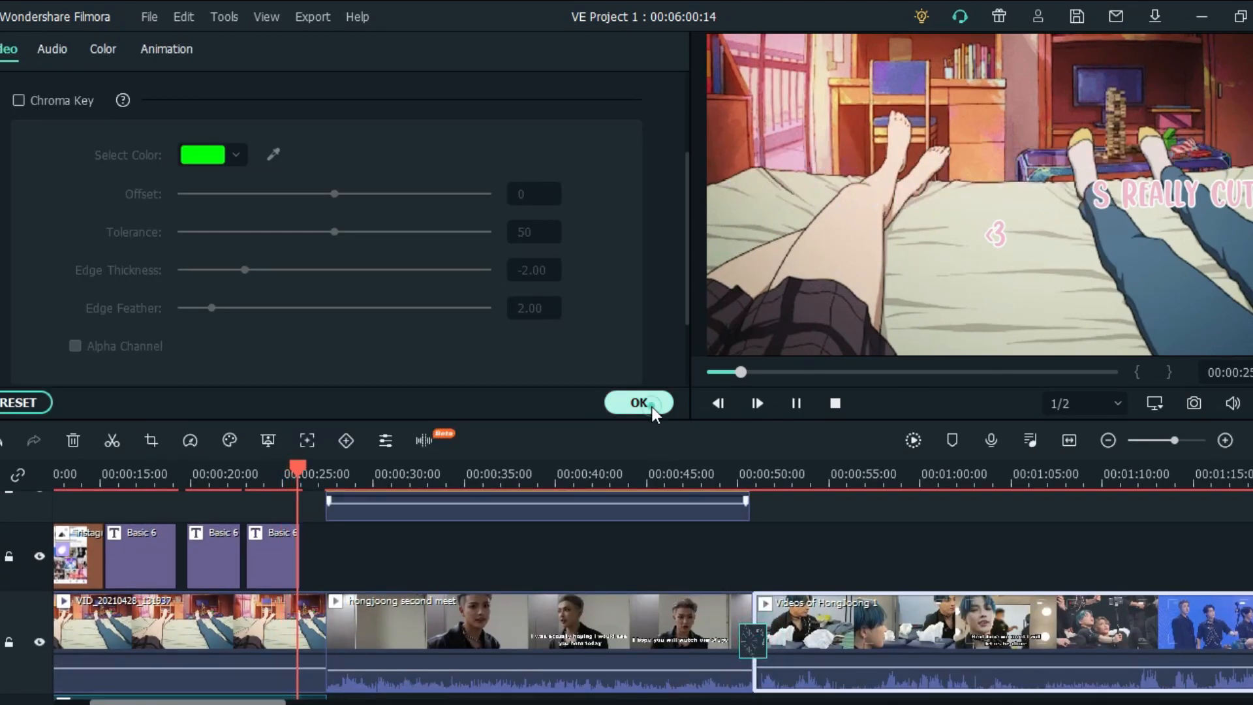
click(639, 403)
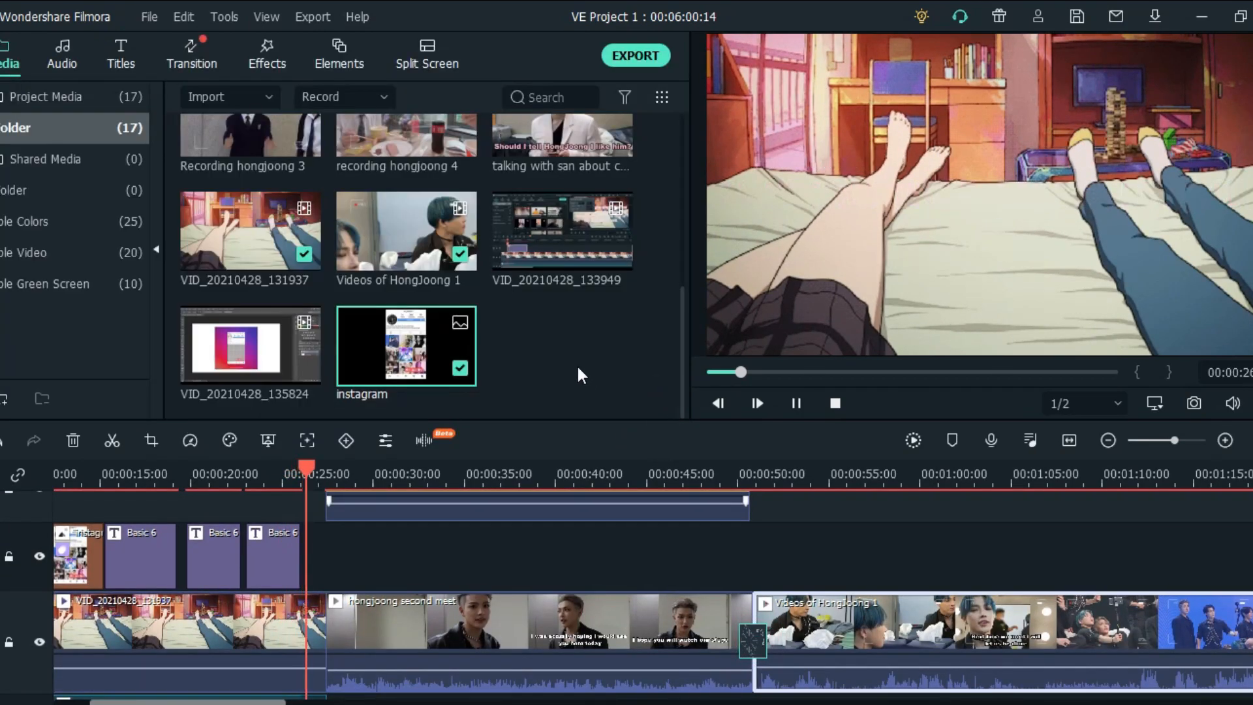
Add a Warp 2 transition between VID_20210428_131937 and the "hongjoong second meet" clip, and play back the cut.
click(191, 56)
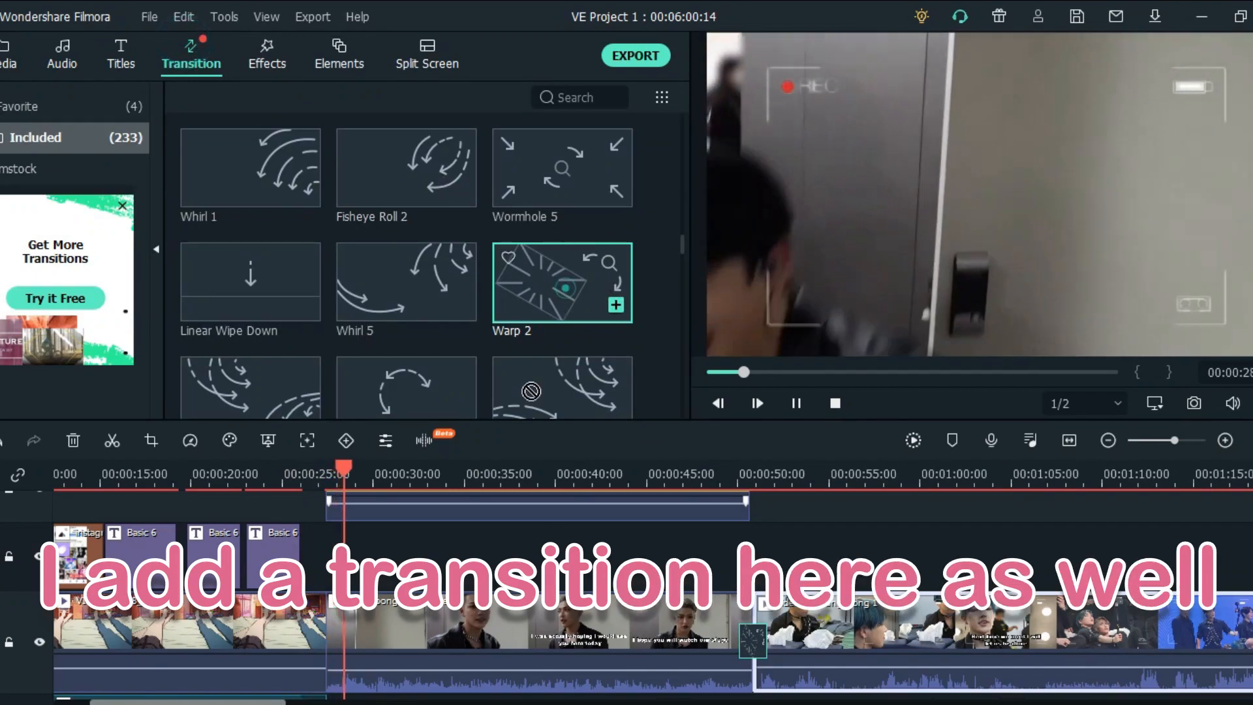
drag(559, 319, 329, 633)
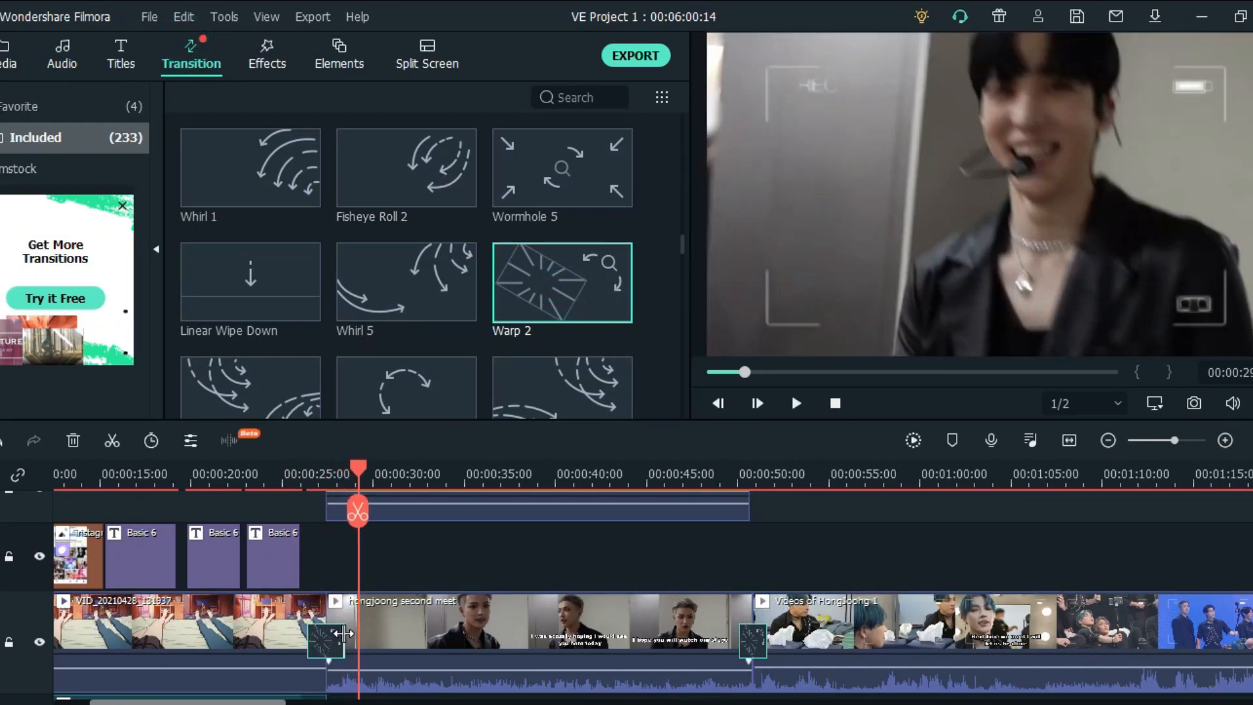
drag(350, 508, 382, 563)
key(space)
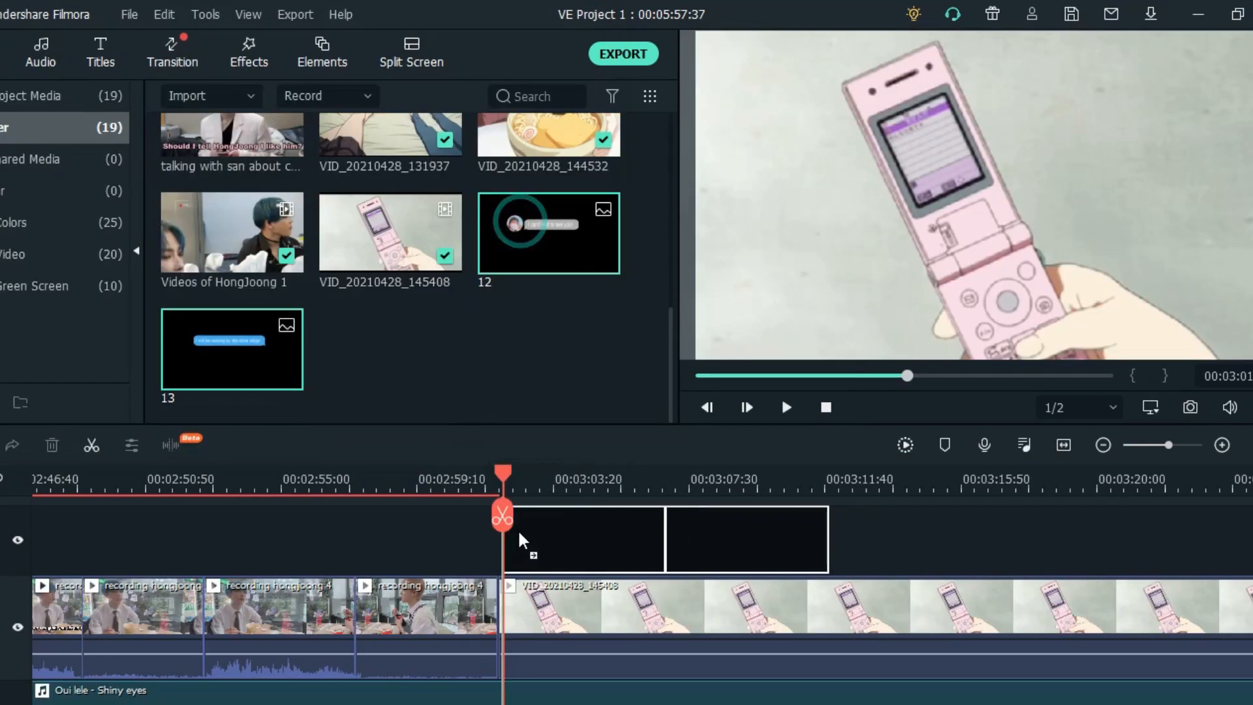
Place message images 12 and 13 on the track above the phone clip, leaving a gap between them.
click(885, 534)
click(584, 542)
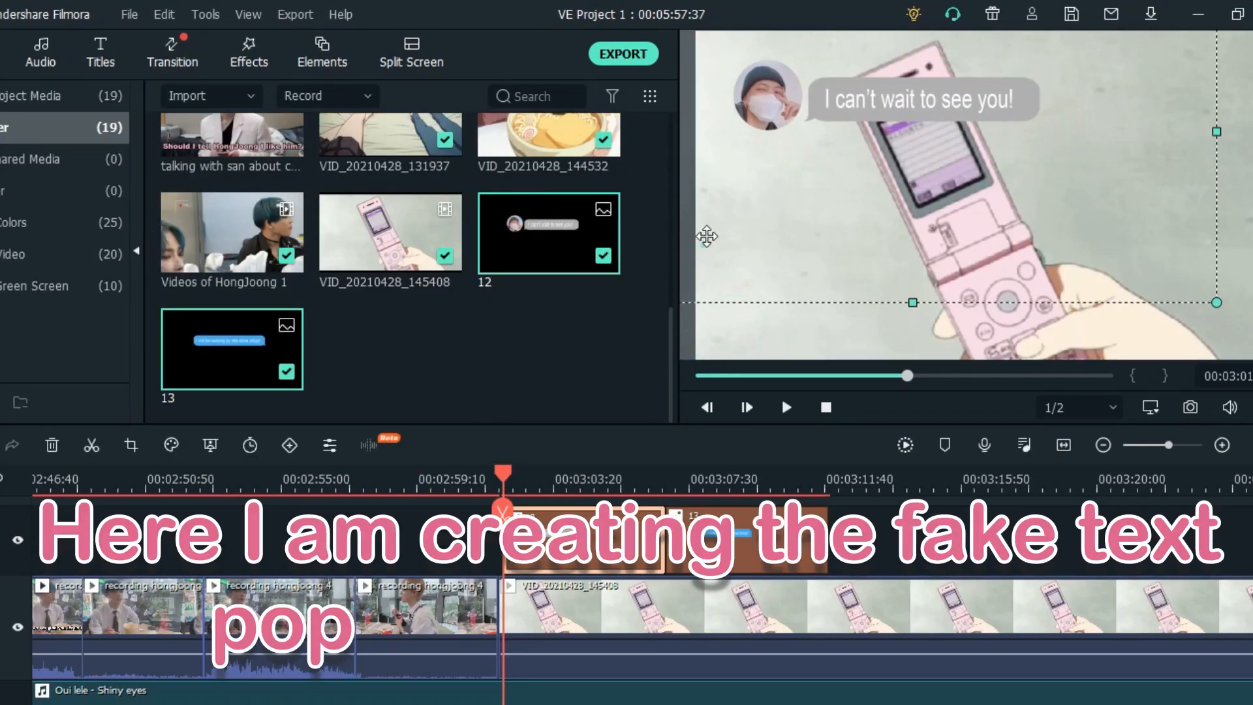
drag(735, 545, 867, 567)
Try the Zoom in 2 motion on message image 12 and settle on the Boom! legacy preset motion.
double_click(584, 568)
scroll(339, 274, down, 5)
scroll(339, 235, down, 5)
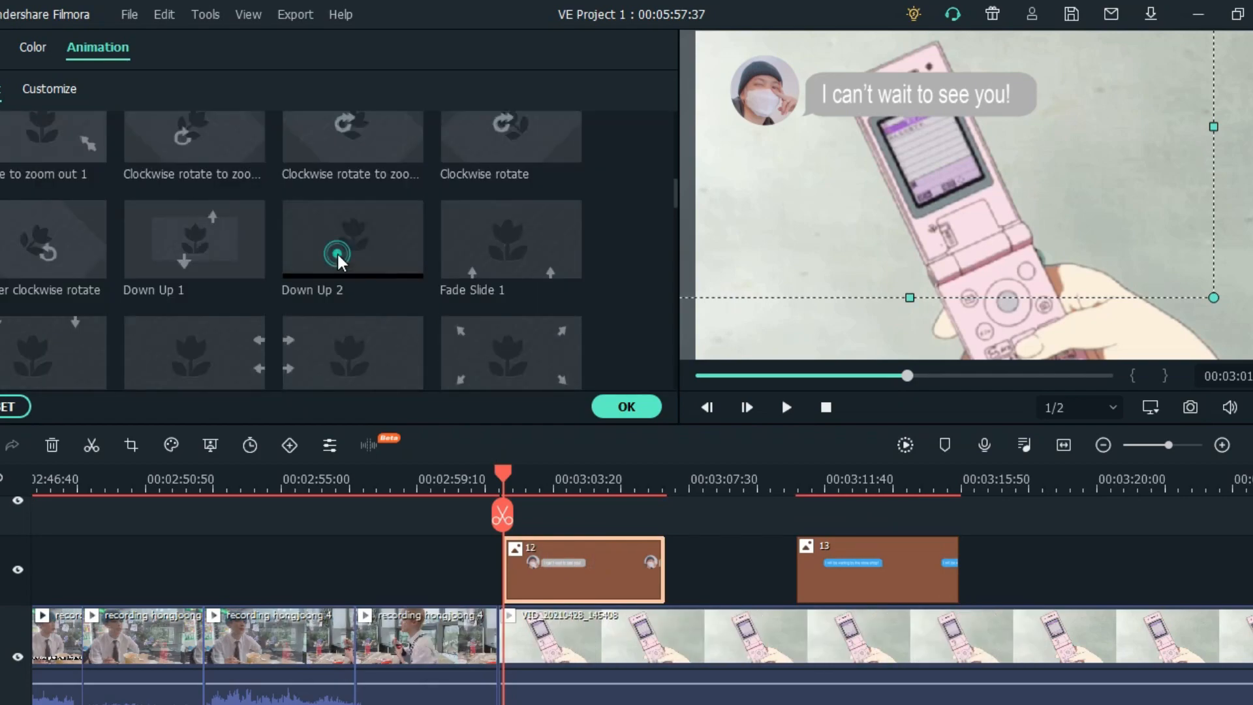
scroll(334, 252, down, 4)
scroll(190, 280, down, 10)
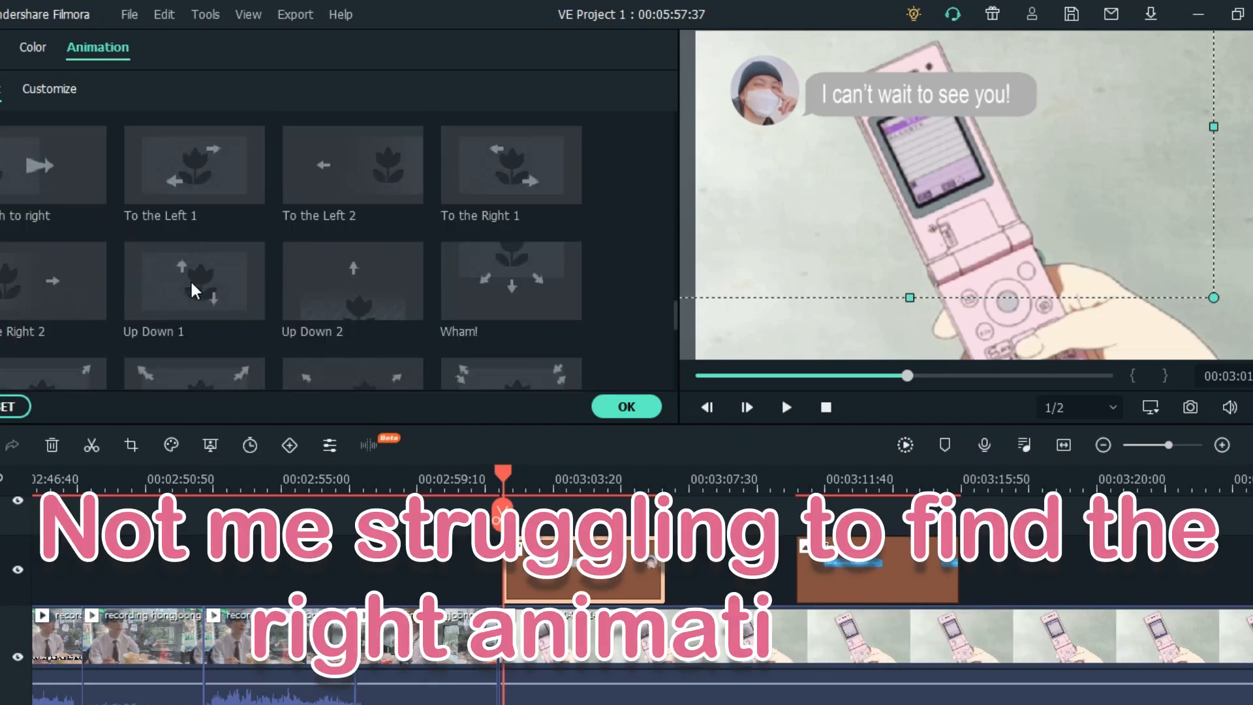
double_click(177, 141)
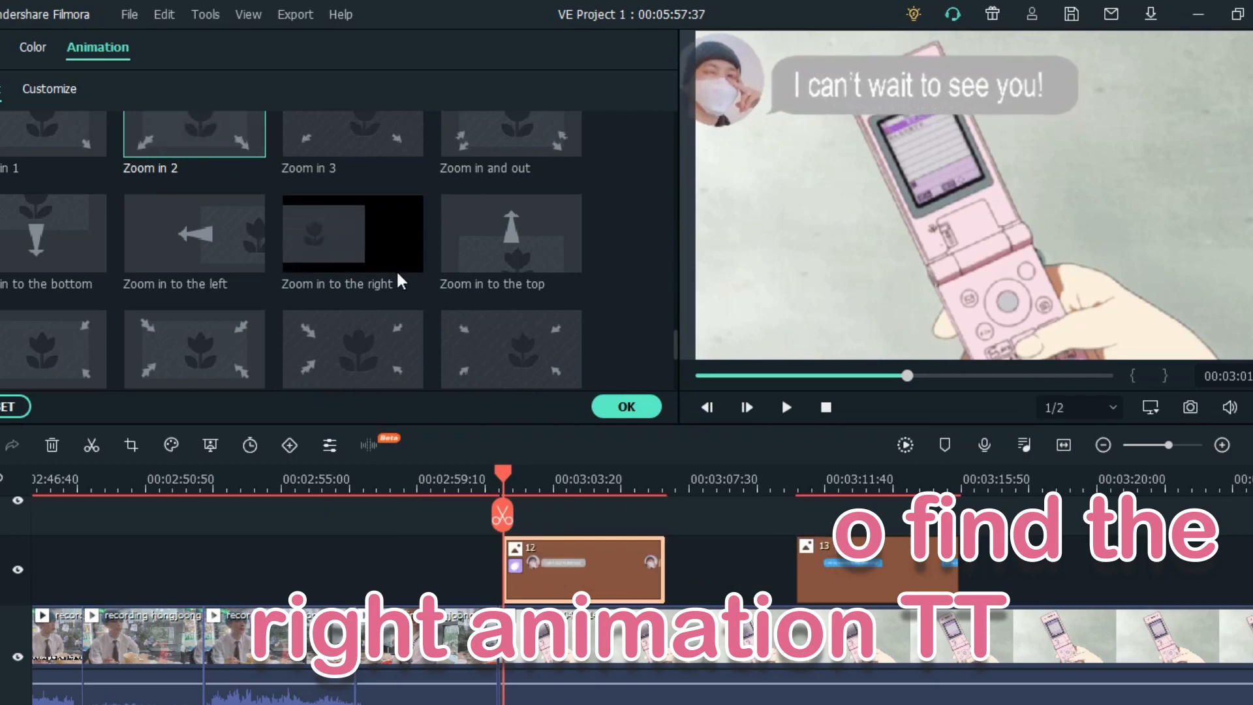
scroll(235, 302, up, 10)
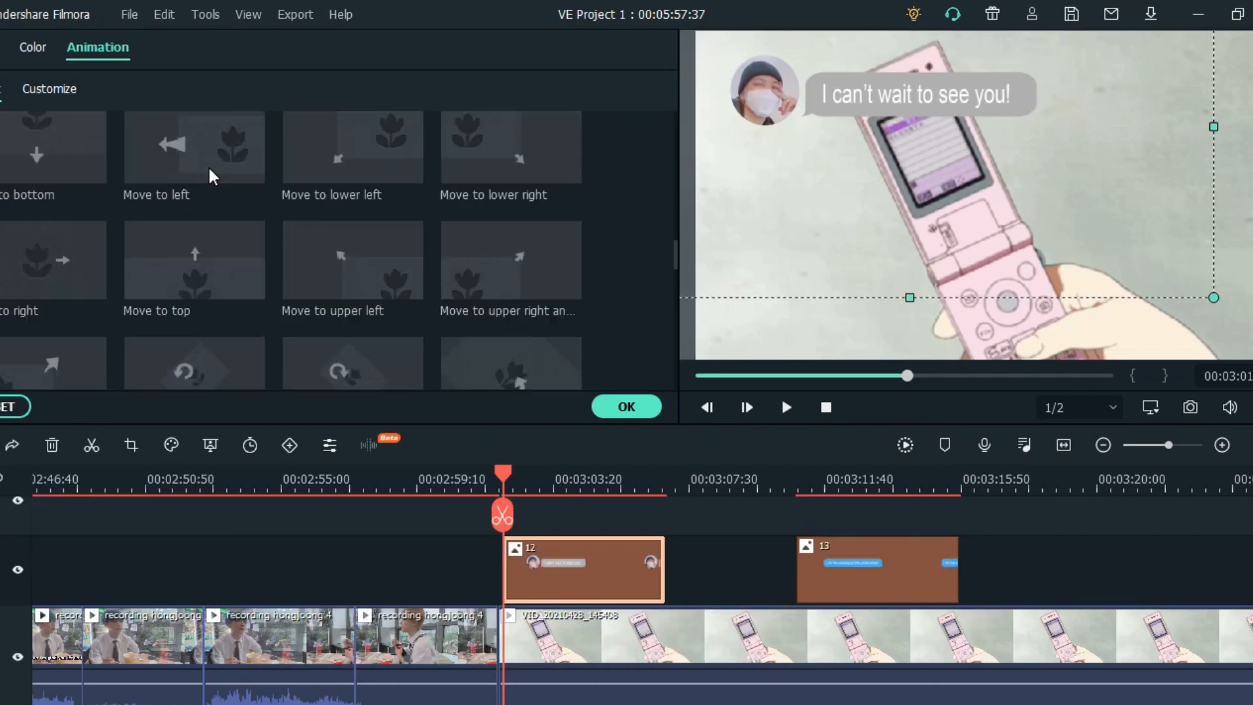
double_click(202, 287)
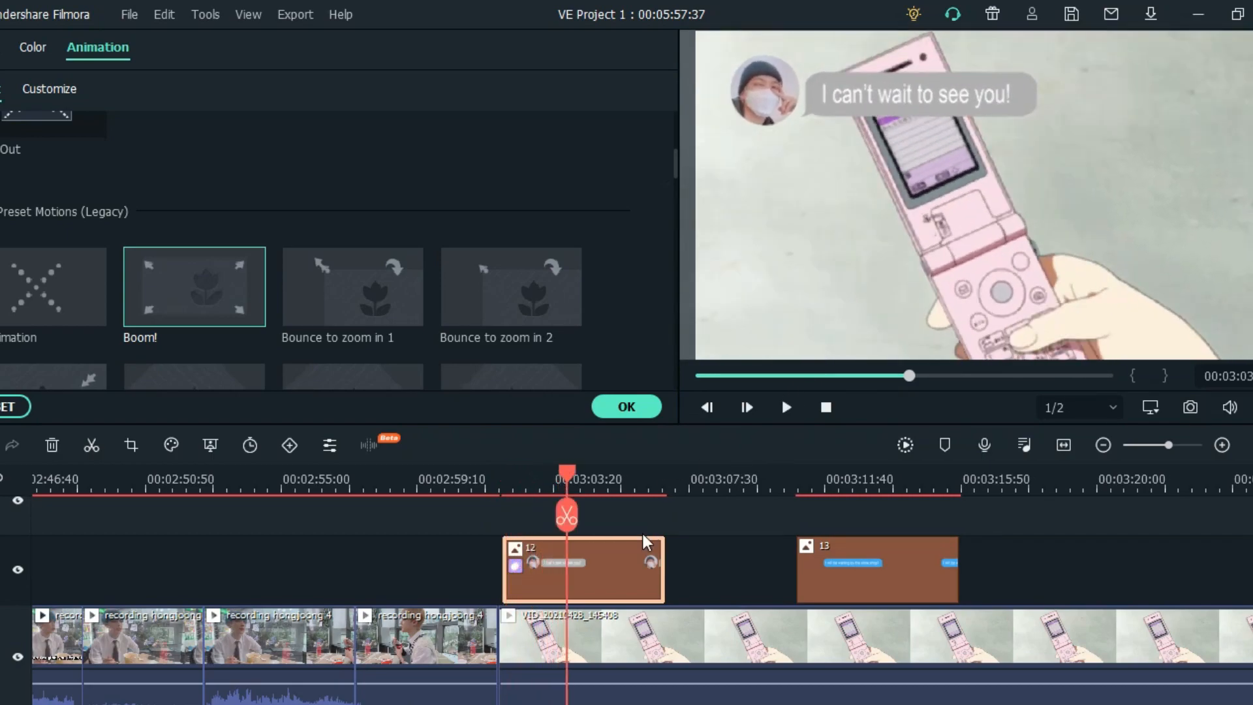
Move message image 13 to the track above image 12, and extend image 12 over the phone clip.
drag(858, 540, 833, 516)
drag(654, 570, 994, 569)
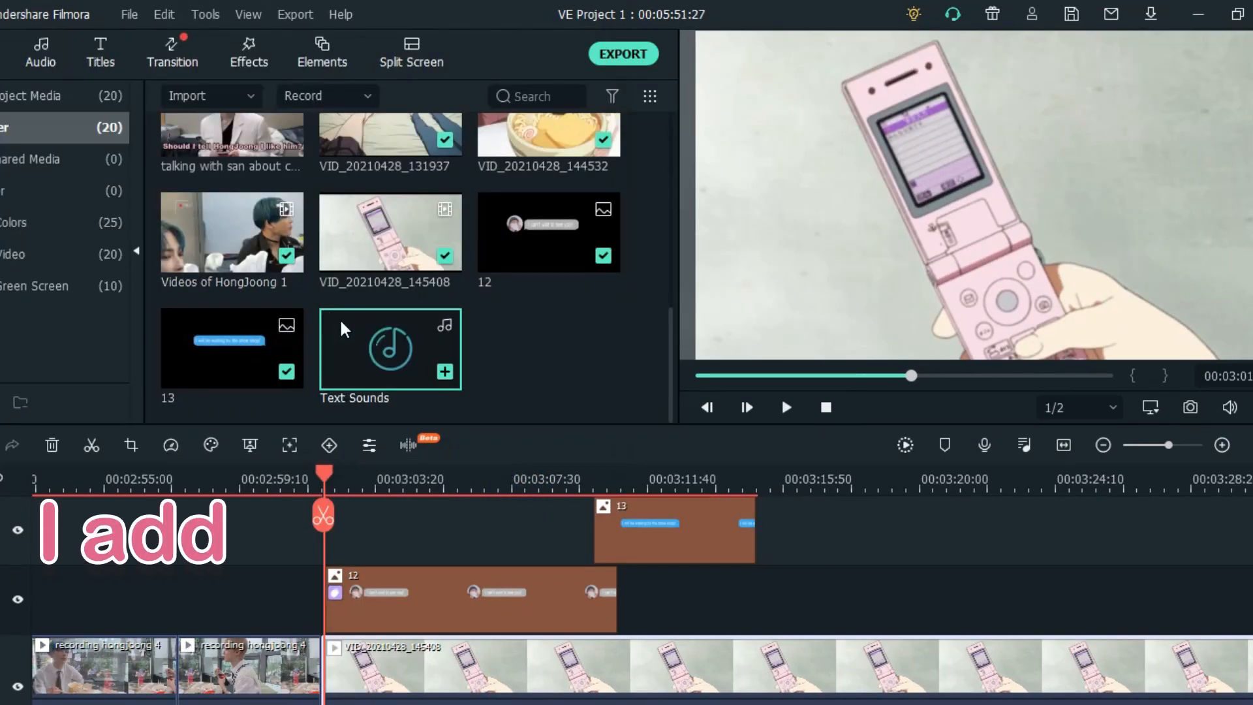
Place the Text Sounds effect below the music at the start of image 12, trim its start, and play it back.
drag(344, 329, 306, 698)
drag(321, 652, 347, 652)
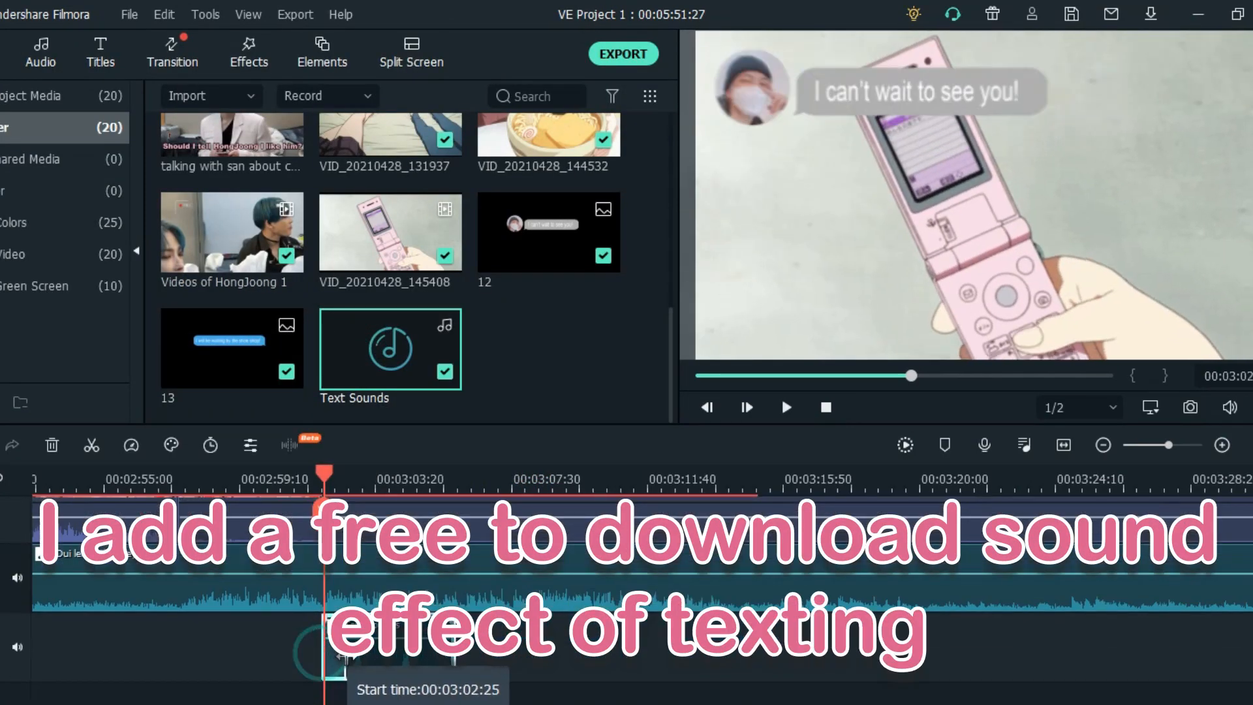
key(space)
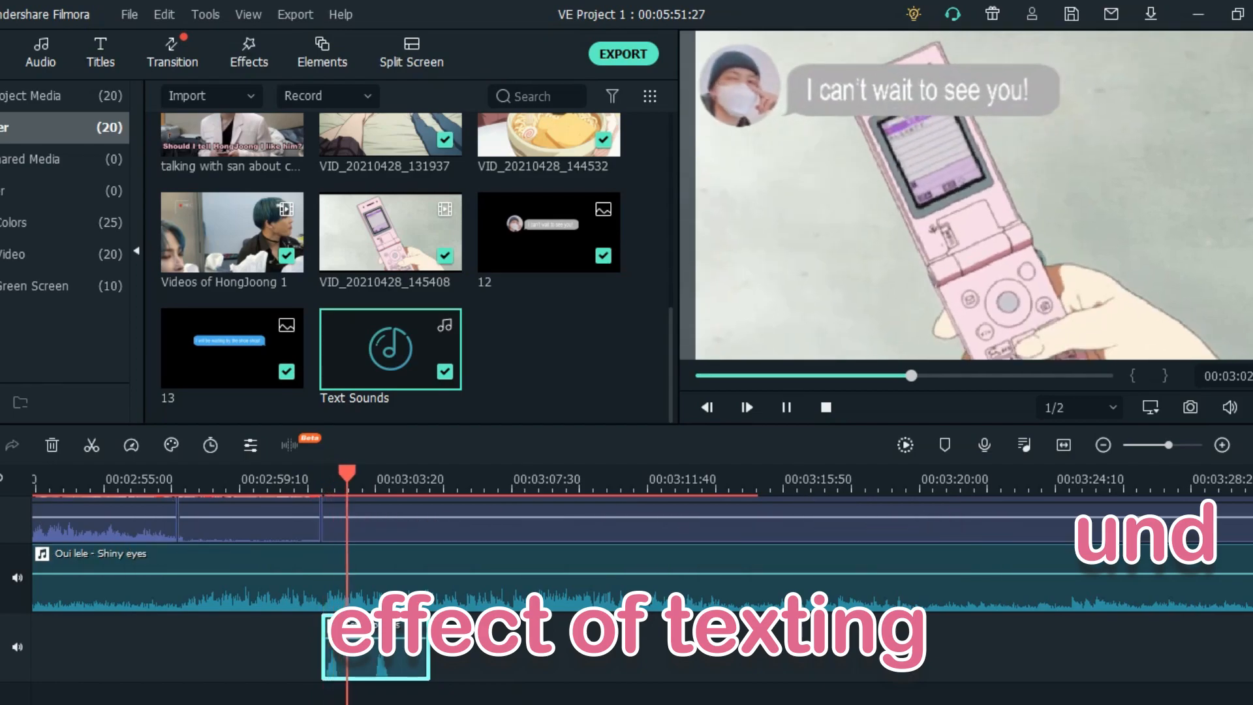
key(space)
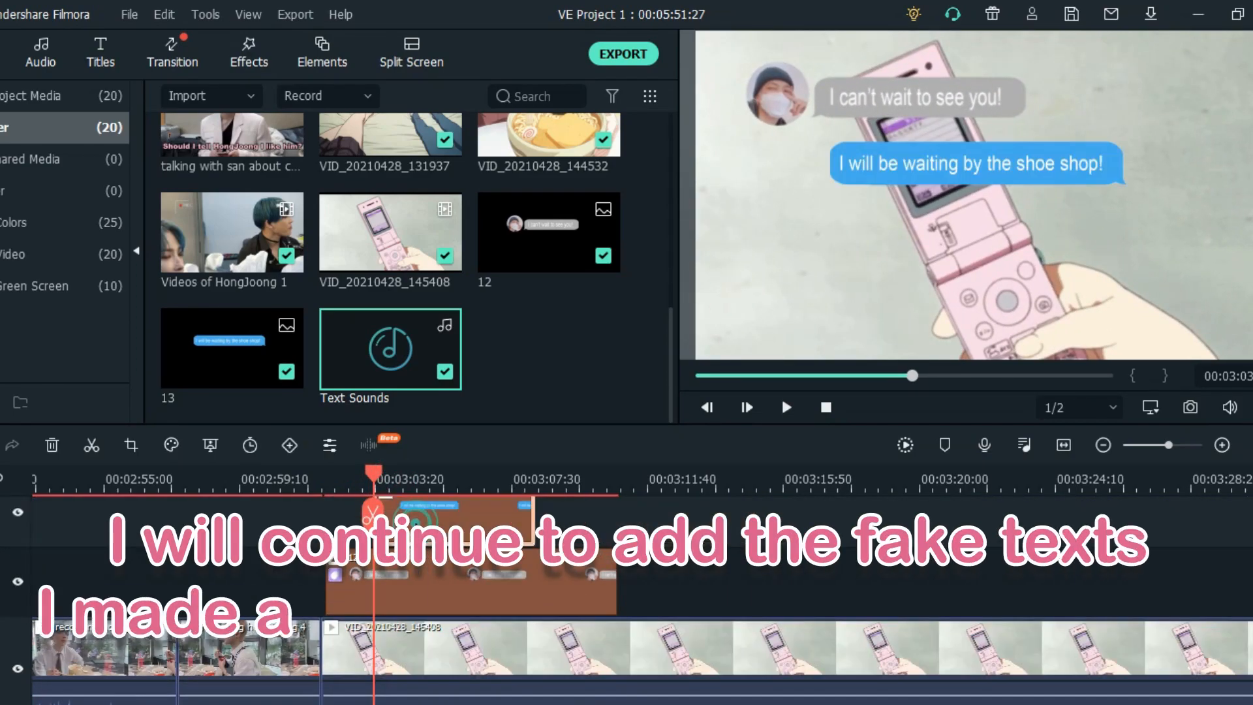
Extend message image 13 to end with image 12 and apply the Boom! motion to it.
double_click(610, 530)
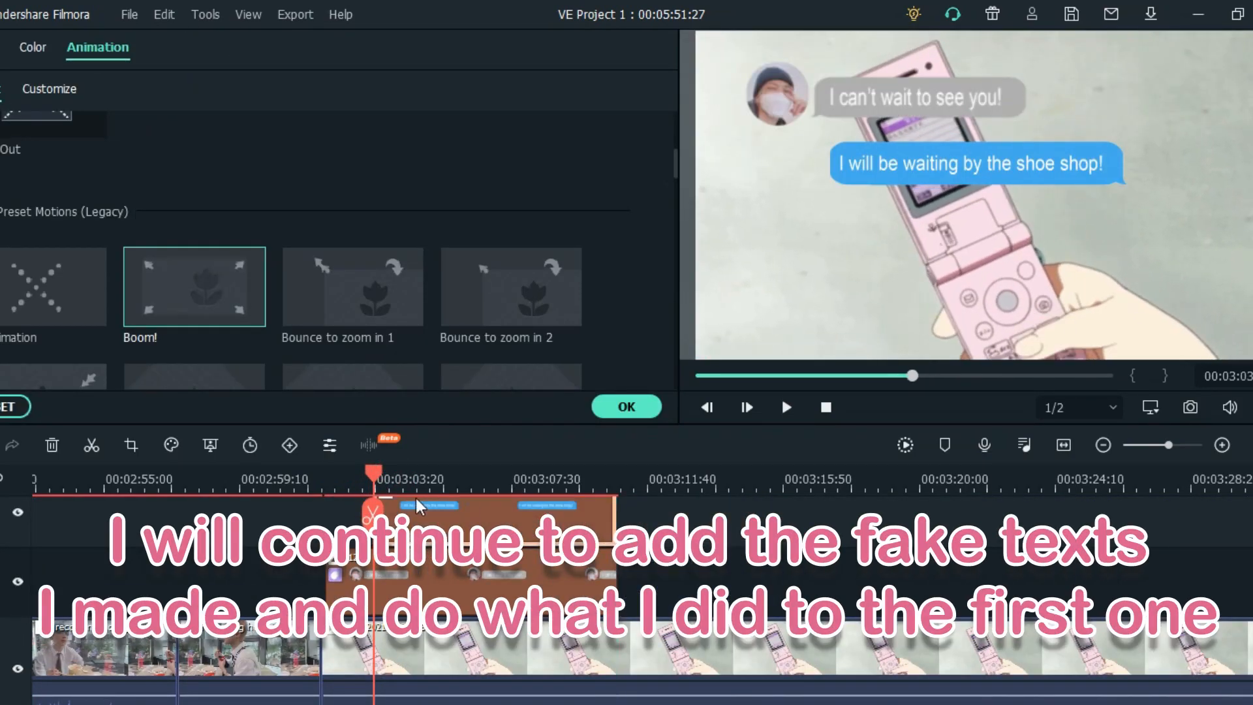
click(208, 313)
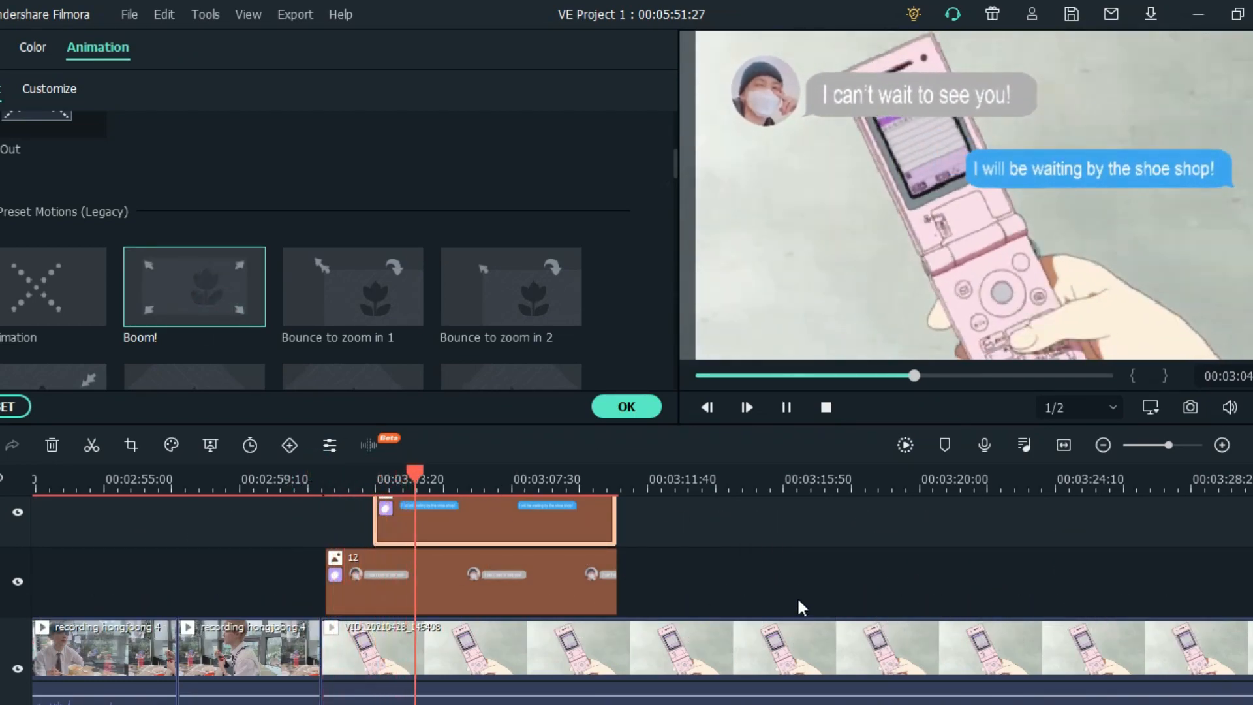
Place message image 14 on the track above image 13, ending with it, and delete the surplus clip.
click(732, 604)
scroll(653, 606, up, 2)
click(773, 610)
click(52, 445)
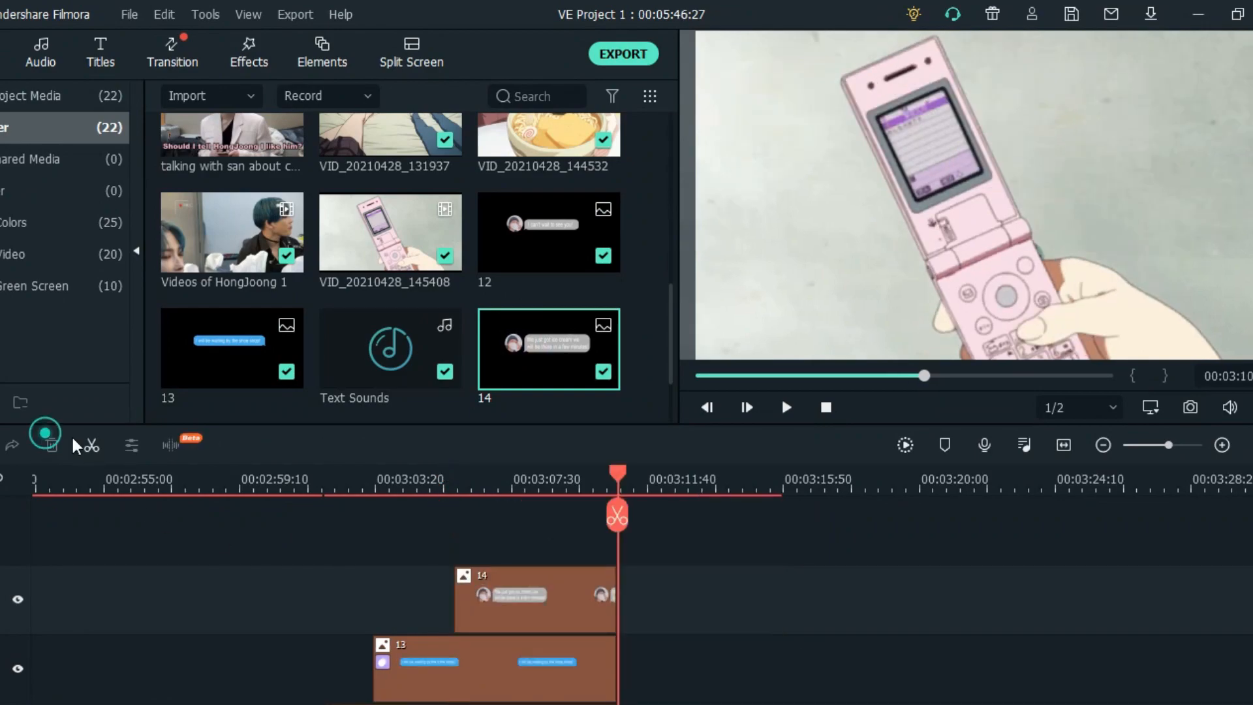
Position the image 14 message bubble below the first two messages and apply the Boom! motion to it.
click(535, 610)
drag(1165, 107, 1148, 126)
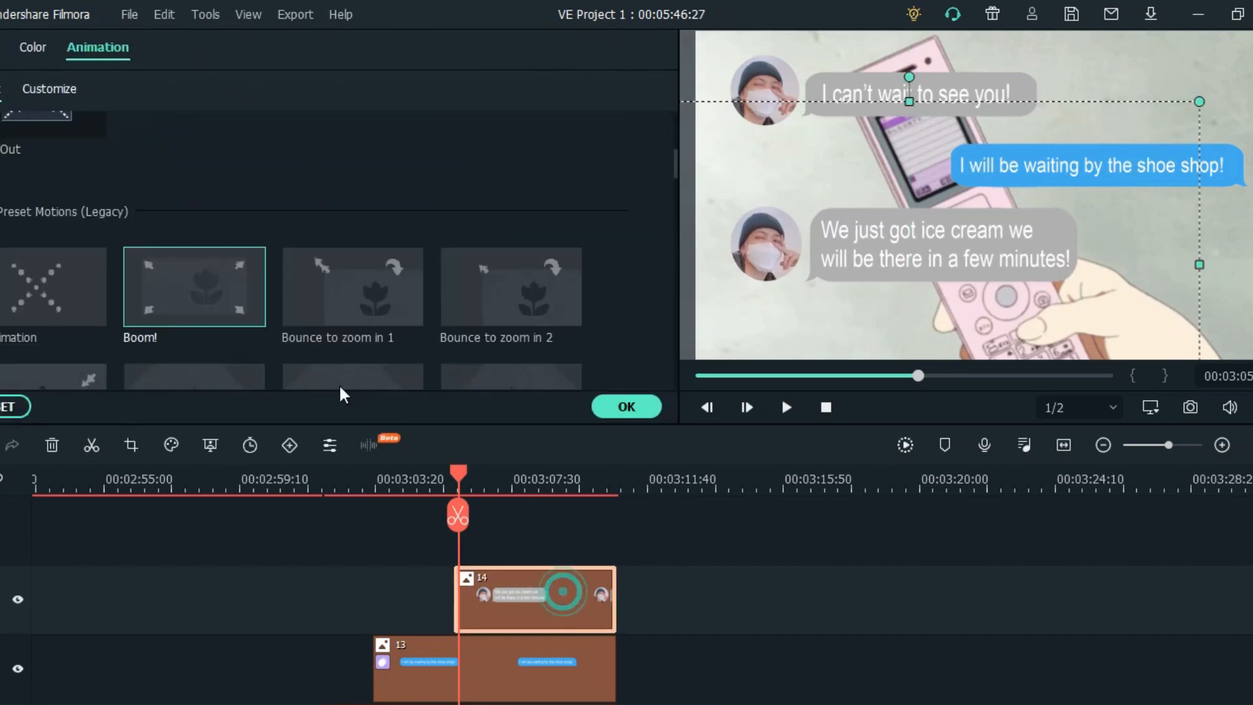
drag(559, 612, 561, 604)
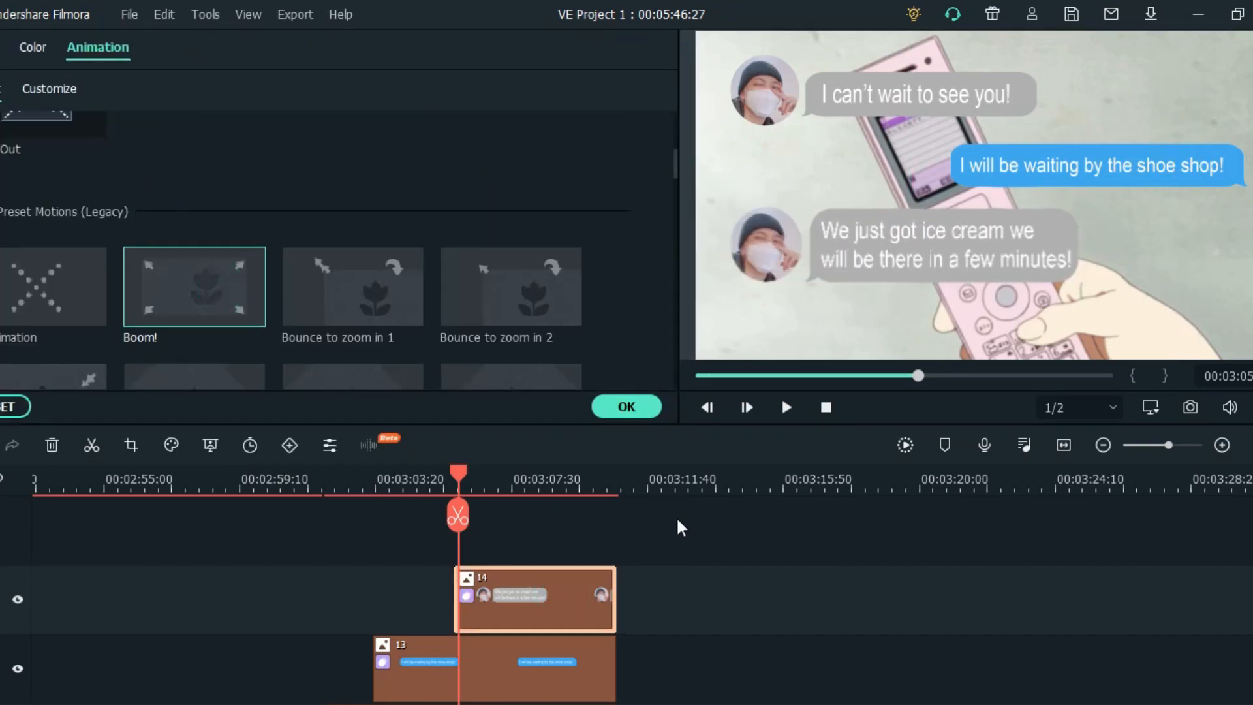
Copy the Text Sounds clip to the start of image 14 and play back the message sequence.
scroll(562, 577, down, 5)
right_click(392, 627)
click(464, 240)
key(ctrl+v)
key(space)
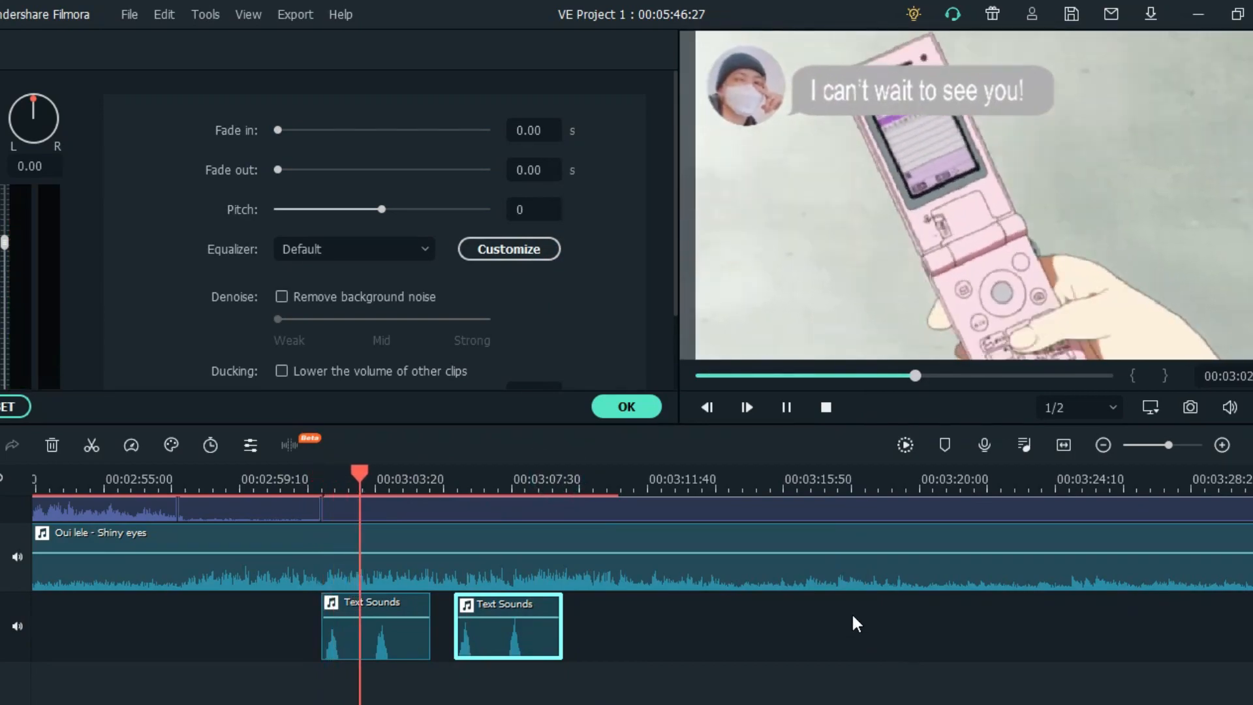
key(space)
Close the audio settings and place message image 15 above image 14, with its bubble at the phone scene's lower right.
scroll(851, 612, up, 5)
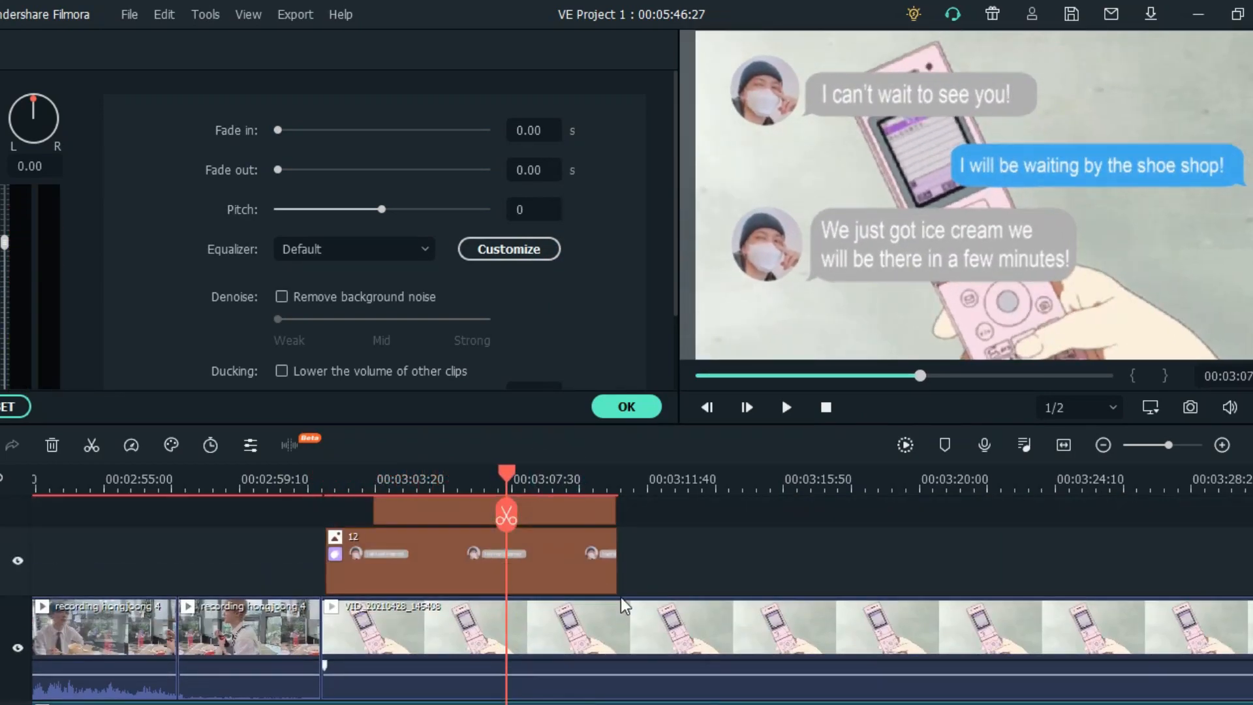
click(627, 405)
scroll(243, 352, down, 2)
click(287, 371)
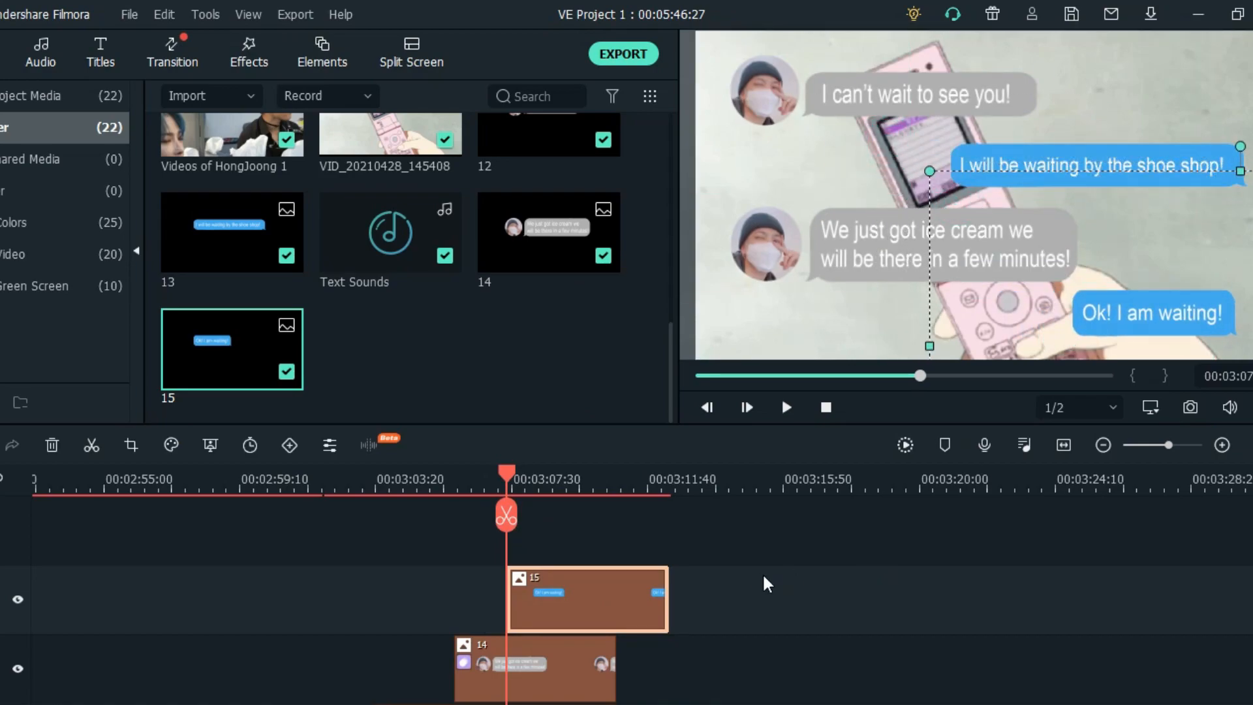
scroll(737, 574, down, 2)
scroll(640, 554, up, 1)
Apply the Boom! motion to image 15, trim its end to match image 14, and play it back.
double_click(588, 535)
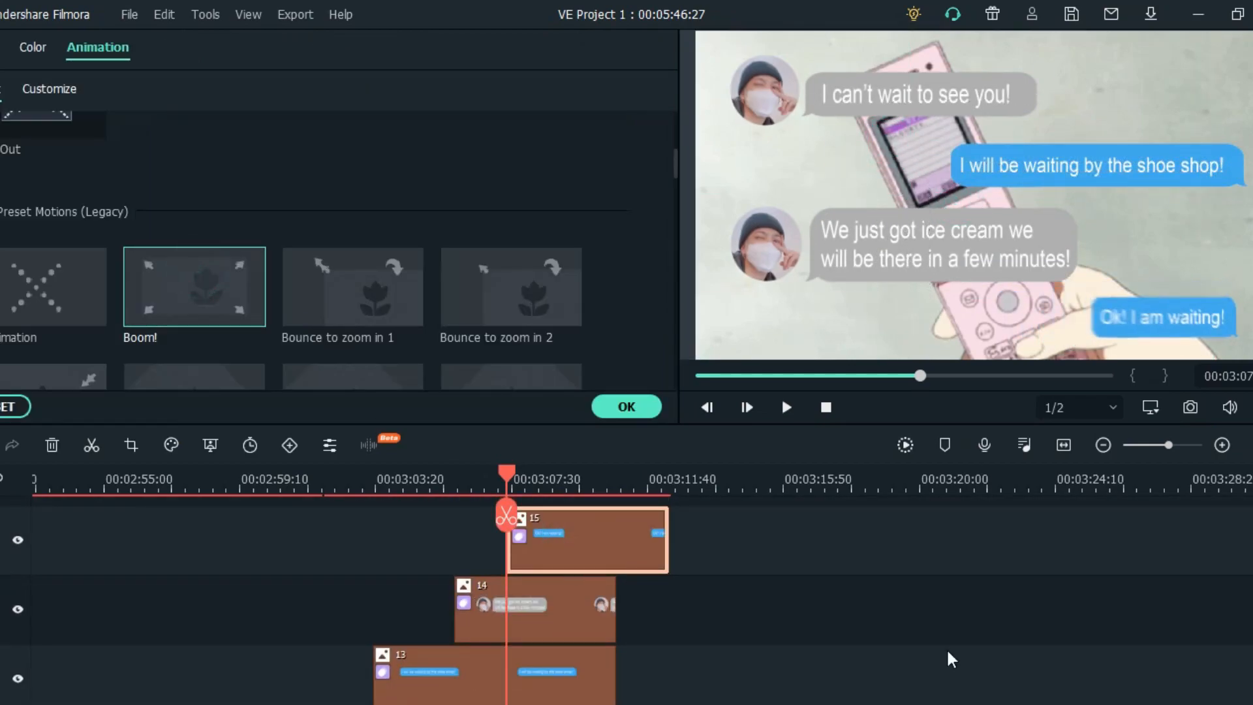
drag(666, 542, 615, 542)
key(space)
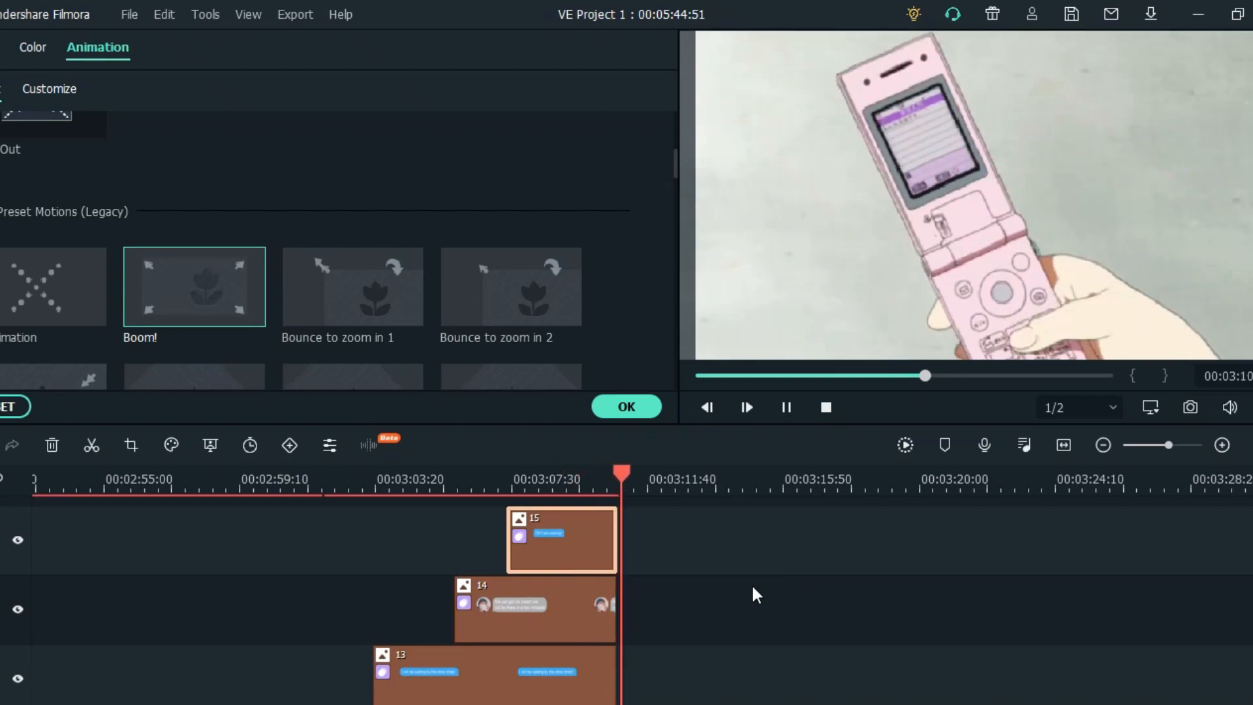
scroll(744, 607, down, 2)
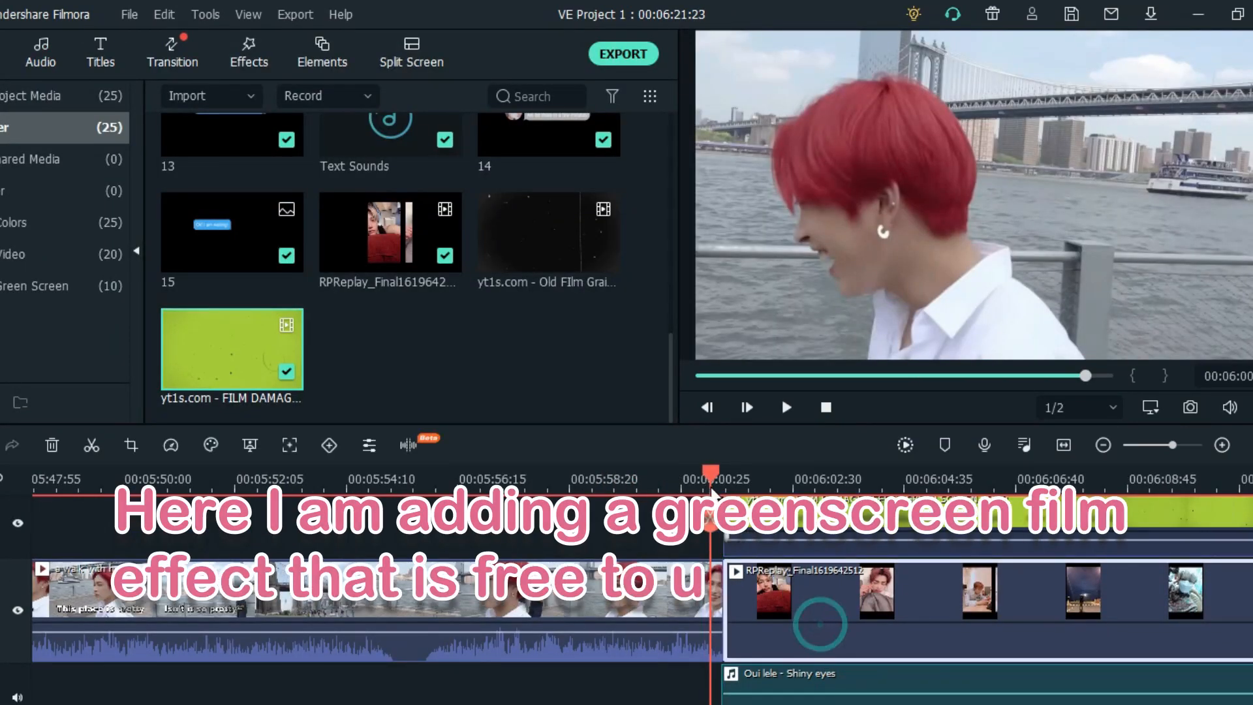
Try the Old Film Grain overlay above the film damage clip with black keyed out, and play it back.
drag(710, 478, 789, 483)
scroll(788, 516, up, 1)
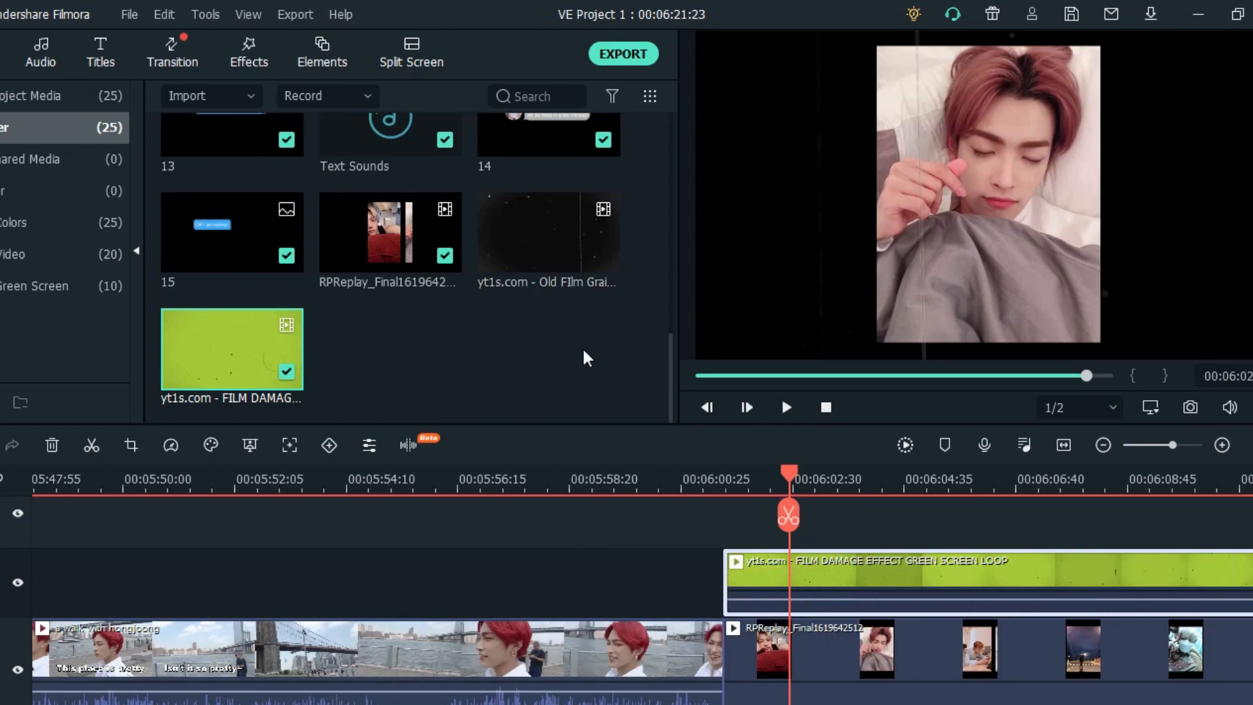
drag(592, 341, 750, 528)
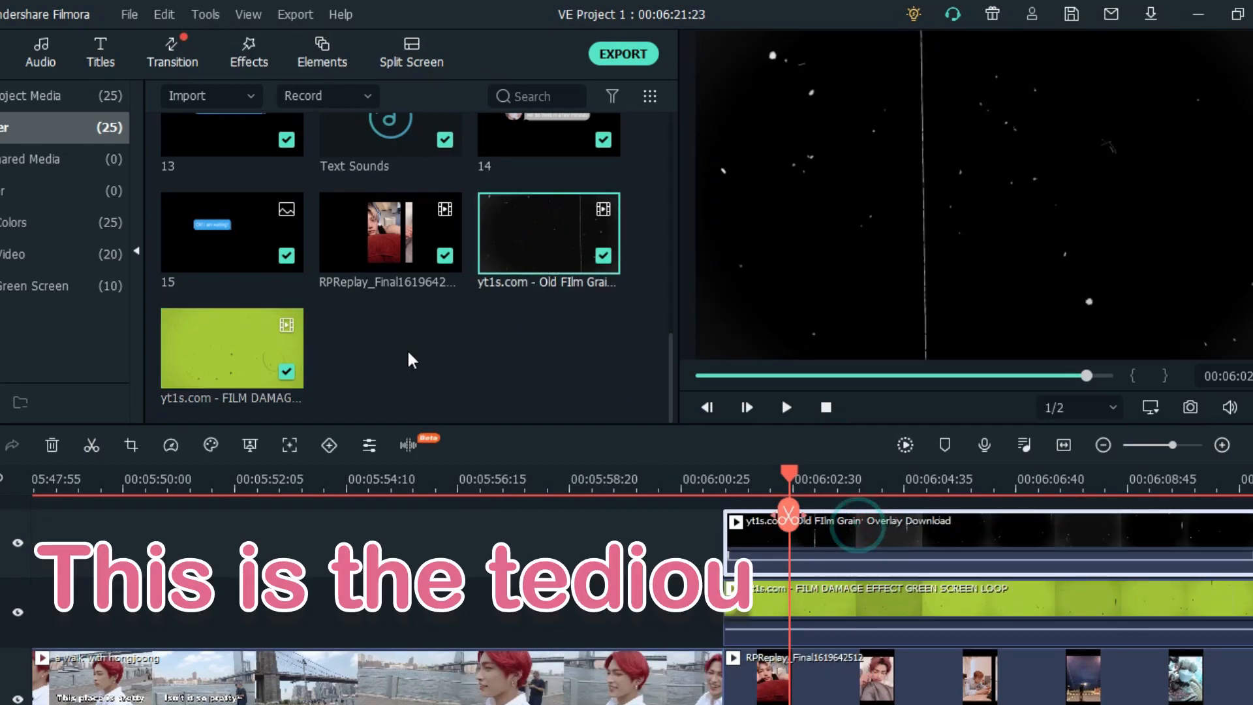
double_click(851, 539)
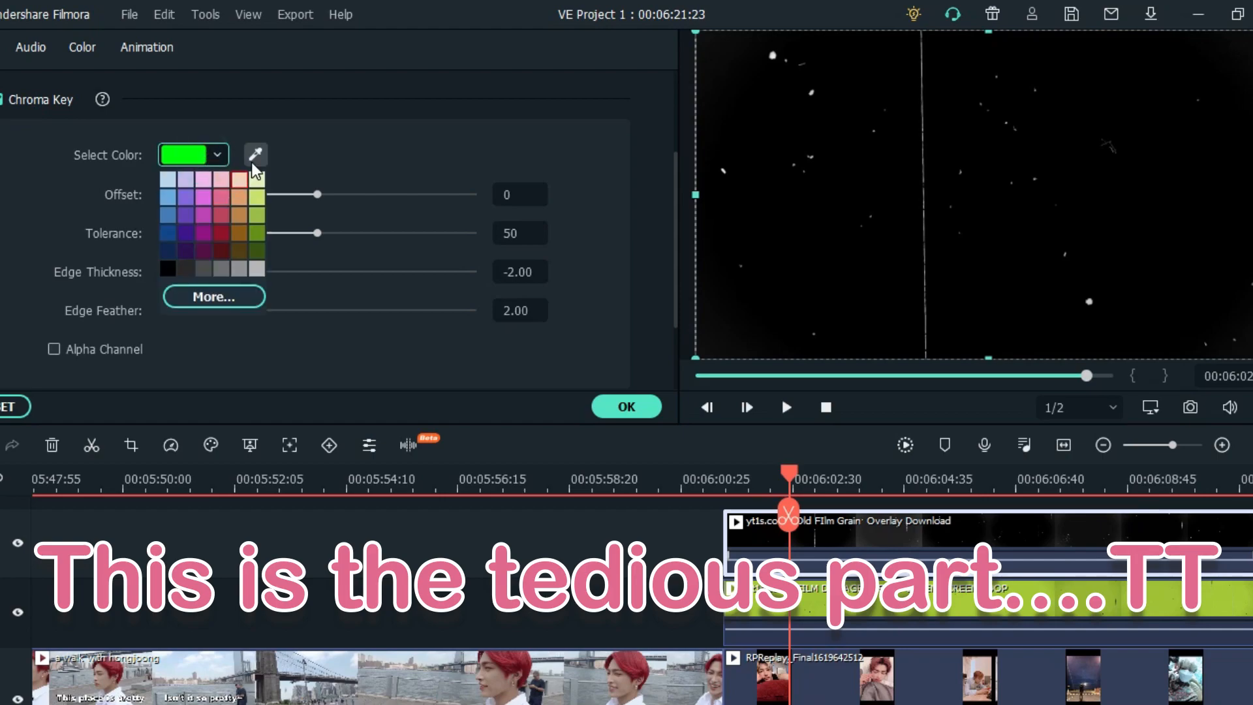
click(807, 165)
key(space)
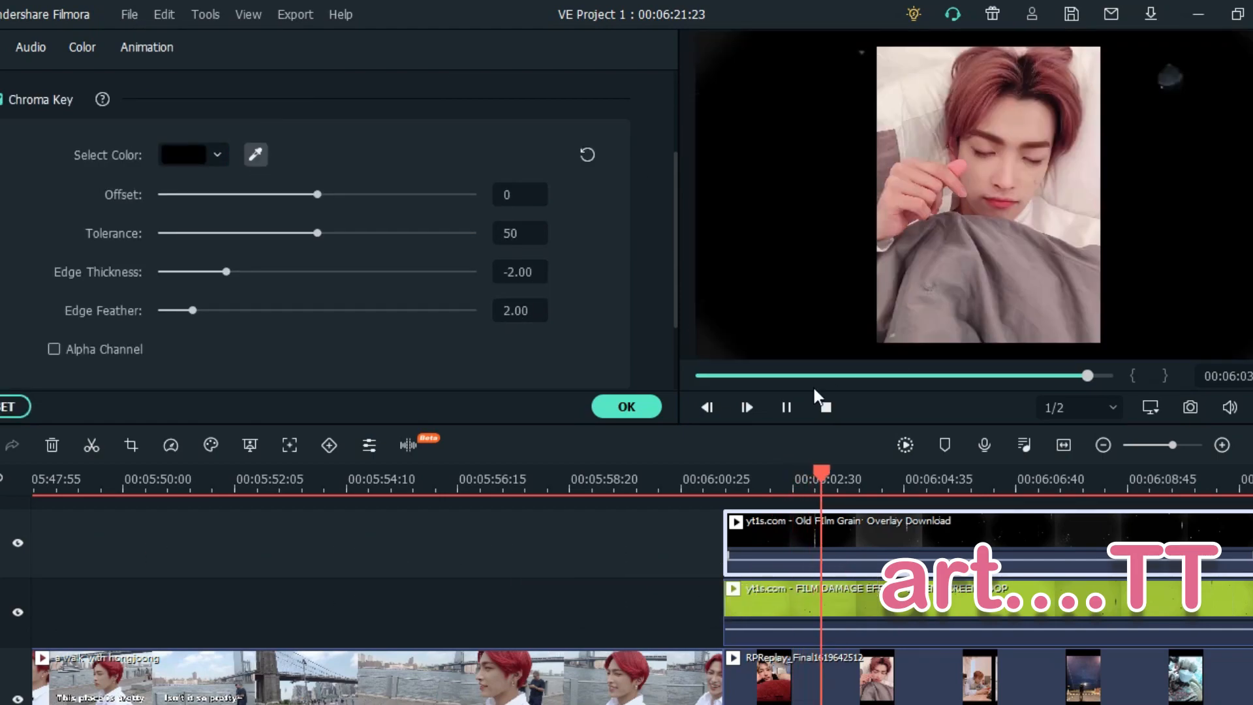
Delete the Old Film Grain overlay and play back the photo footage with only the film damage effect.
click(52, 444)
click(733, 483)
key(space)
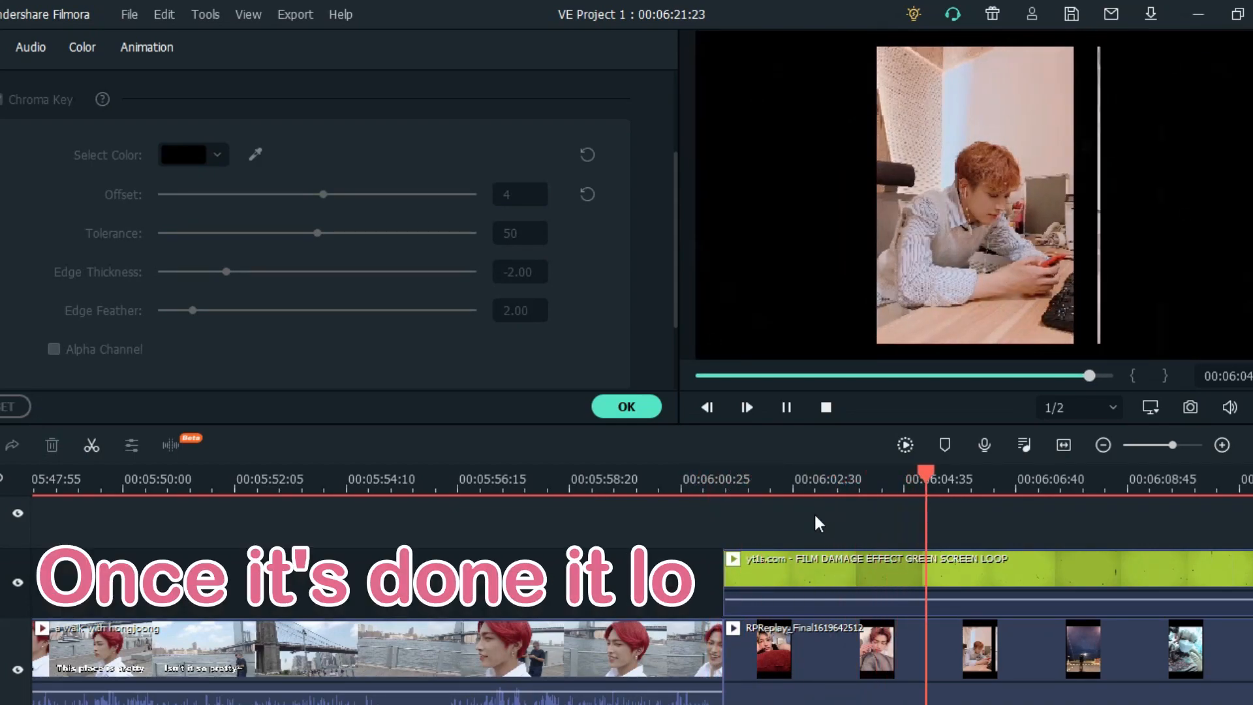
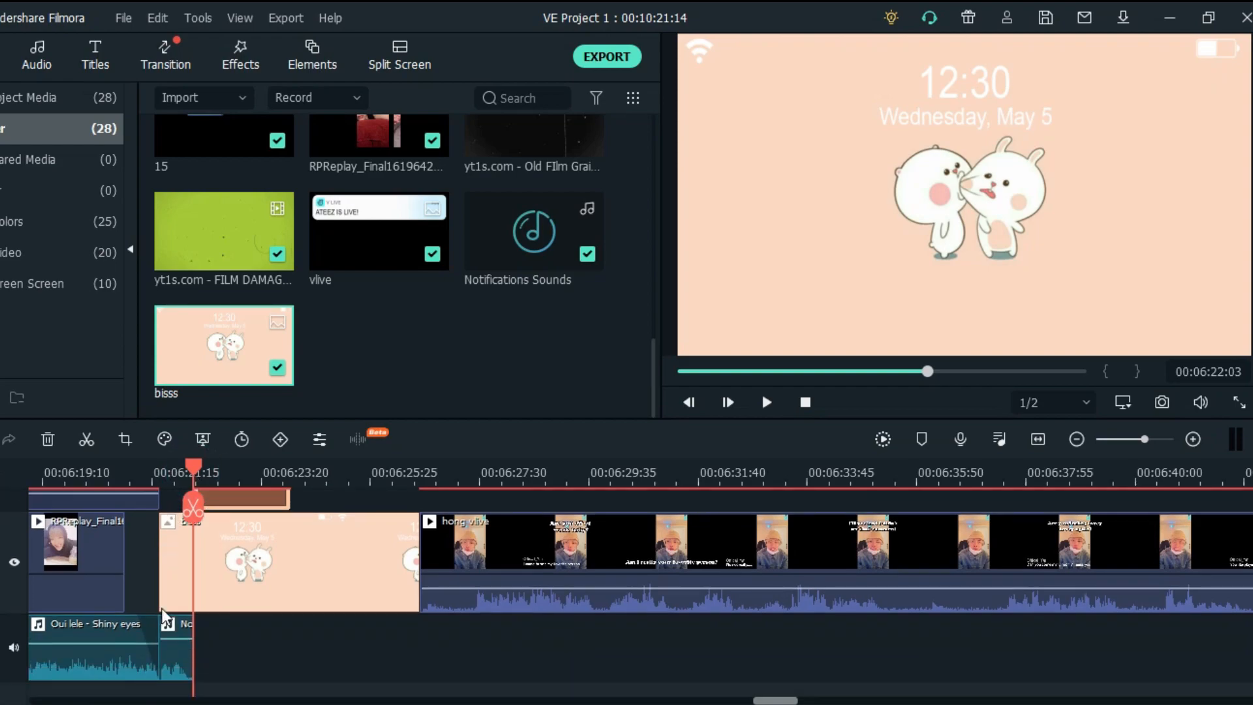
click(133, 480)
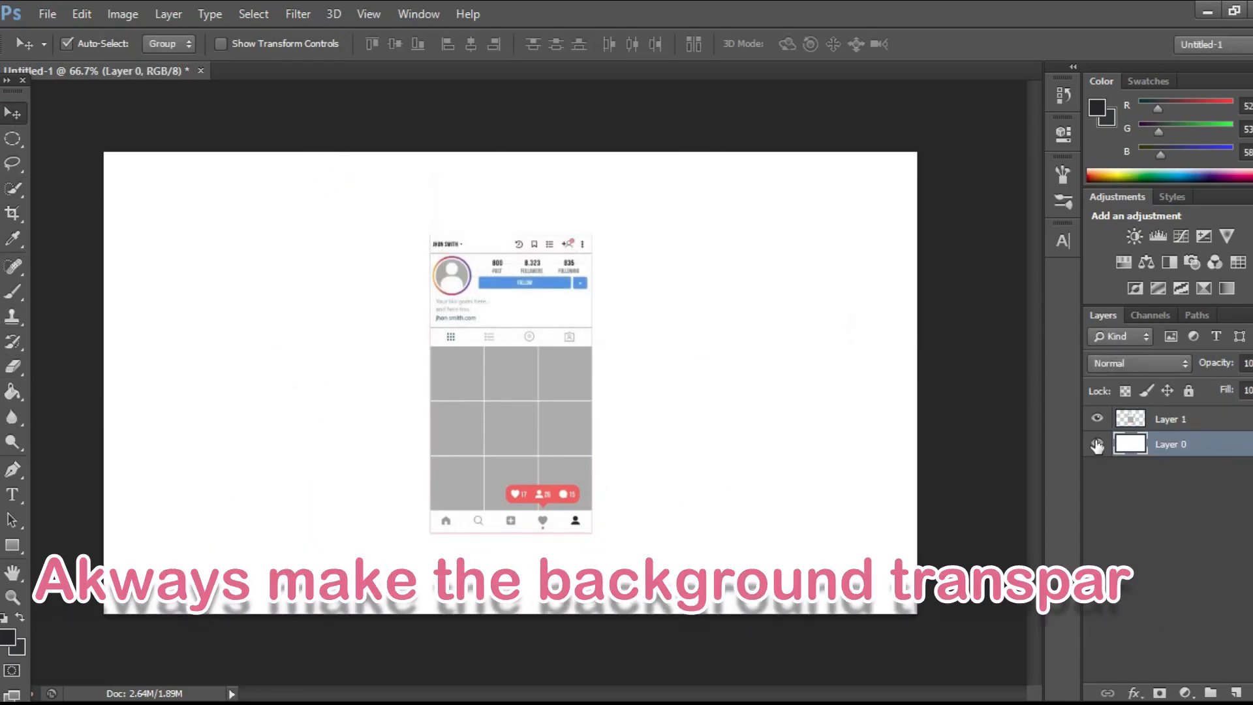
In Photoshop, hide the white background layer and enlarge the Instagram profile template to about 5.25 by 8.94 in.
click(1097, 443)
click(585, 534)
key(ctrl+t)
drag(573, 235, 657, 117)
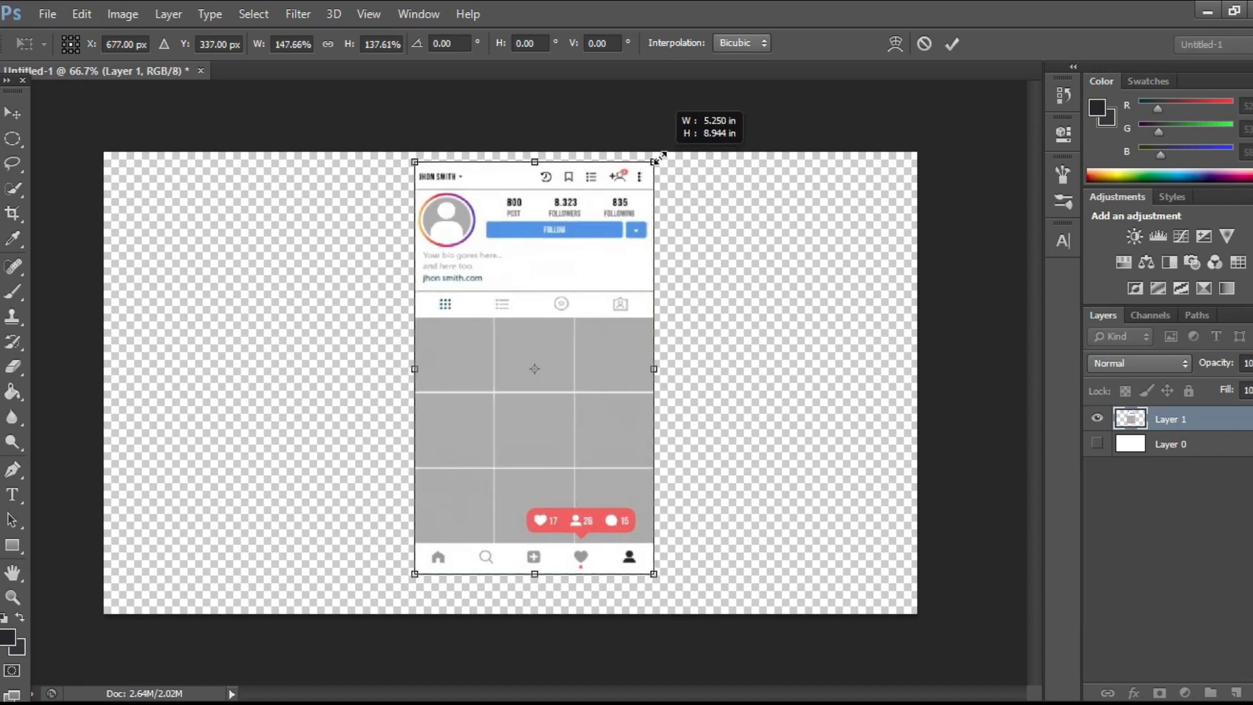
key(Return)
key(ctrl+t)
key(Return)
key(ctrl+t)
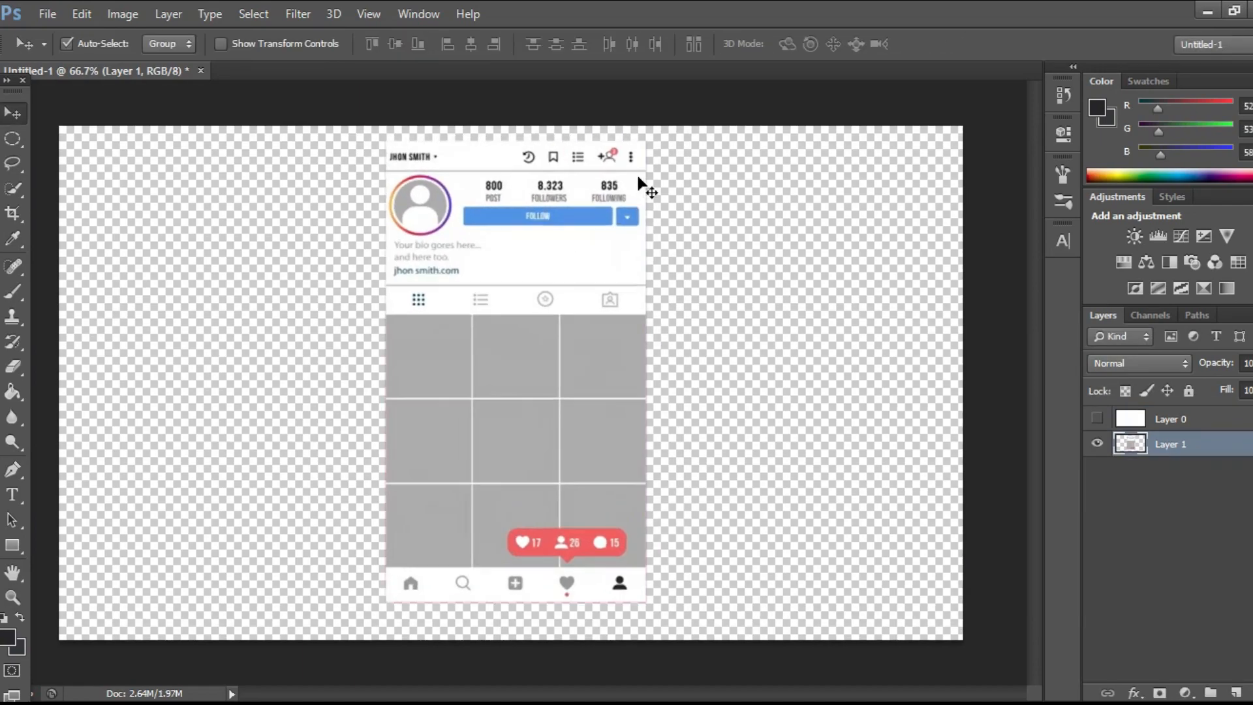
Paint over the FOLLOW label on the profile template with the button's blue.
key(ctrl+plus)
key(ctrl+plus)
scroll(700, 257, up, 6)
click(13, 189)
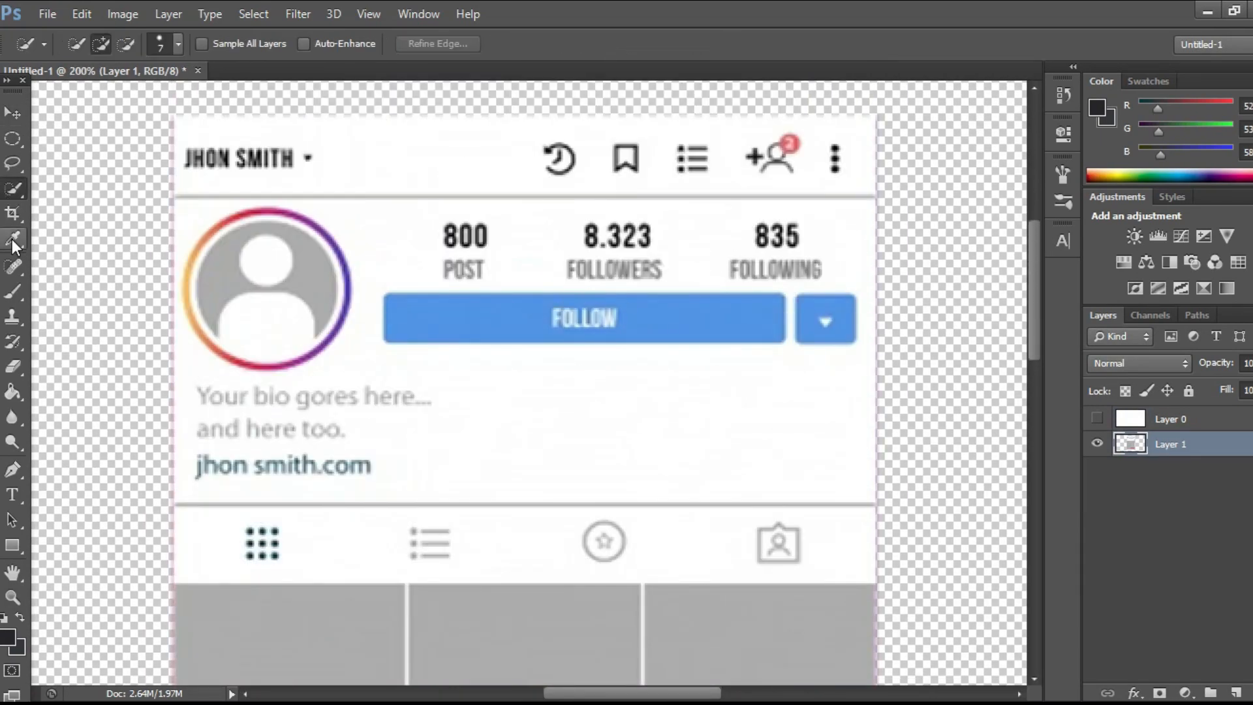
click(20, 618)
key(b)
drag(626, 318, 548, 317)
Sample the template's white background and paint over the POST and FOLLOWERS labels.
key(i)
alt+click(509, 263)
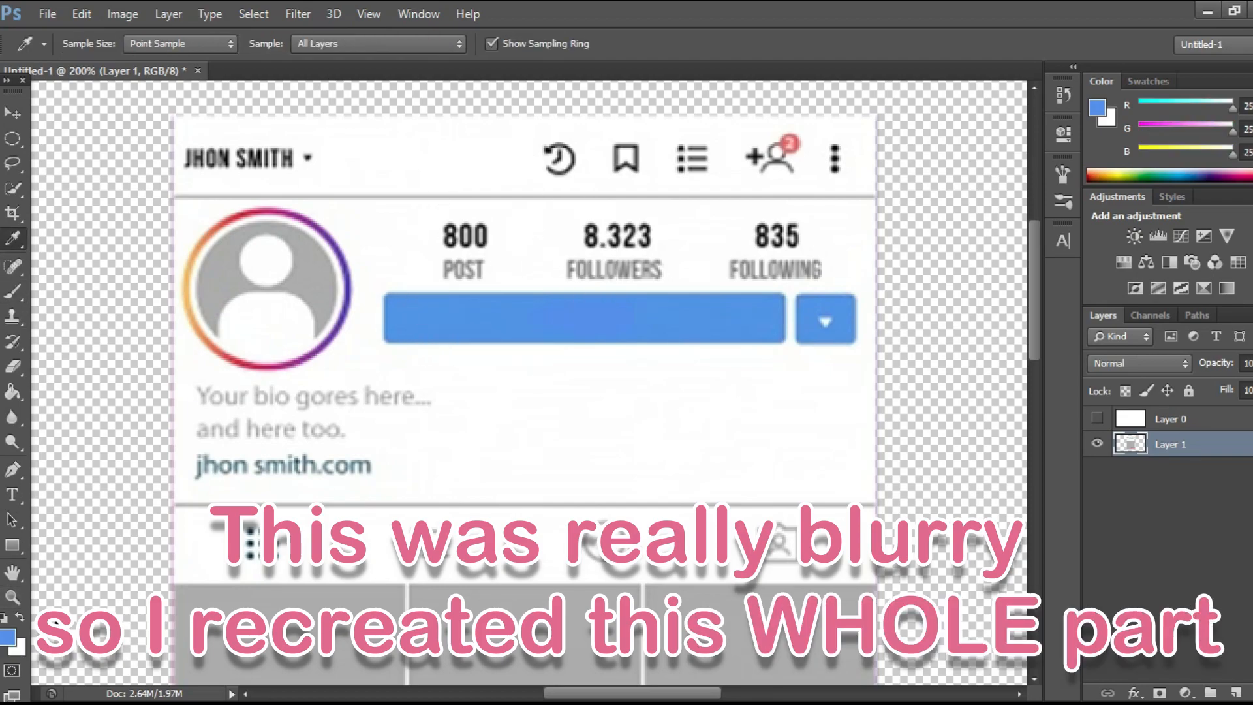
drag(437, 269, 691, 274)
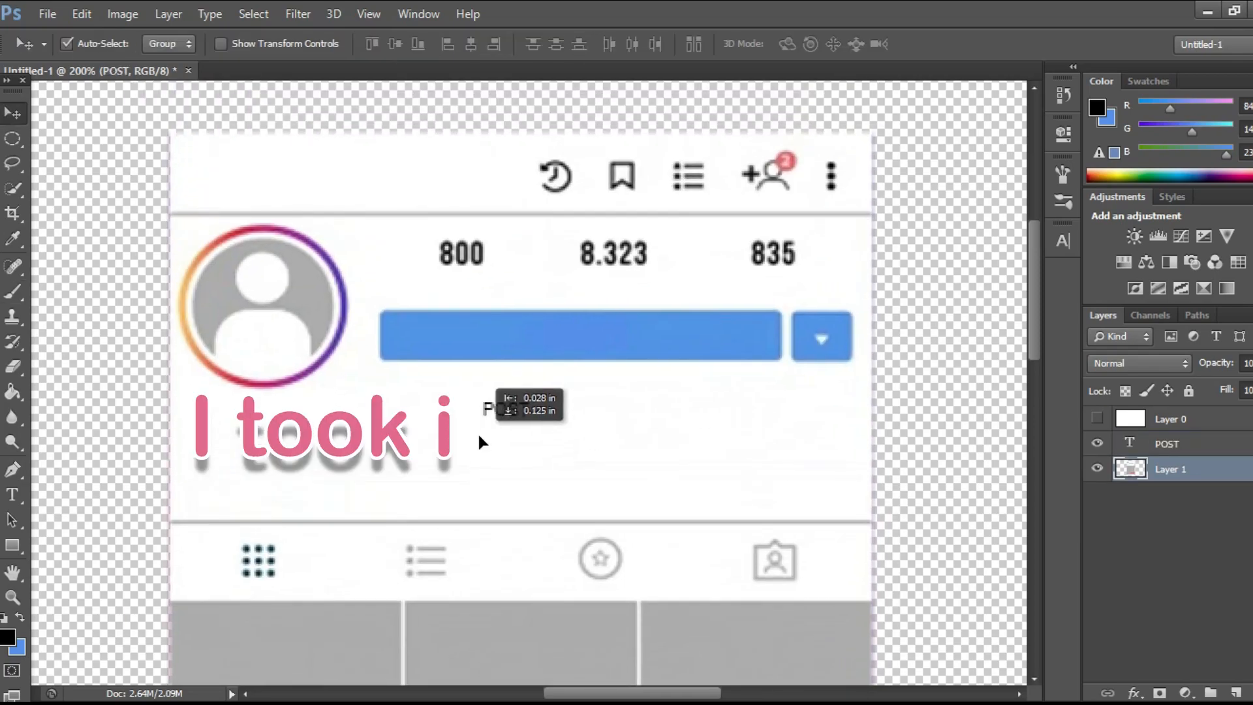
Scale the new POST text to about 152% width and 178% height.
key(ctrl+t)
drag(457, 287, 475, 301)
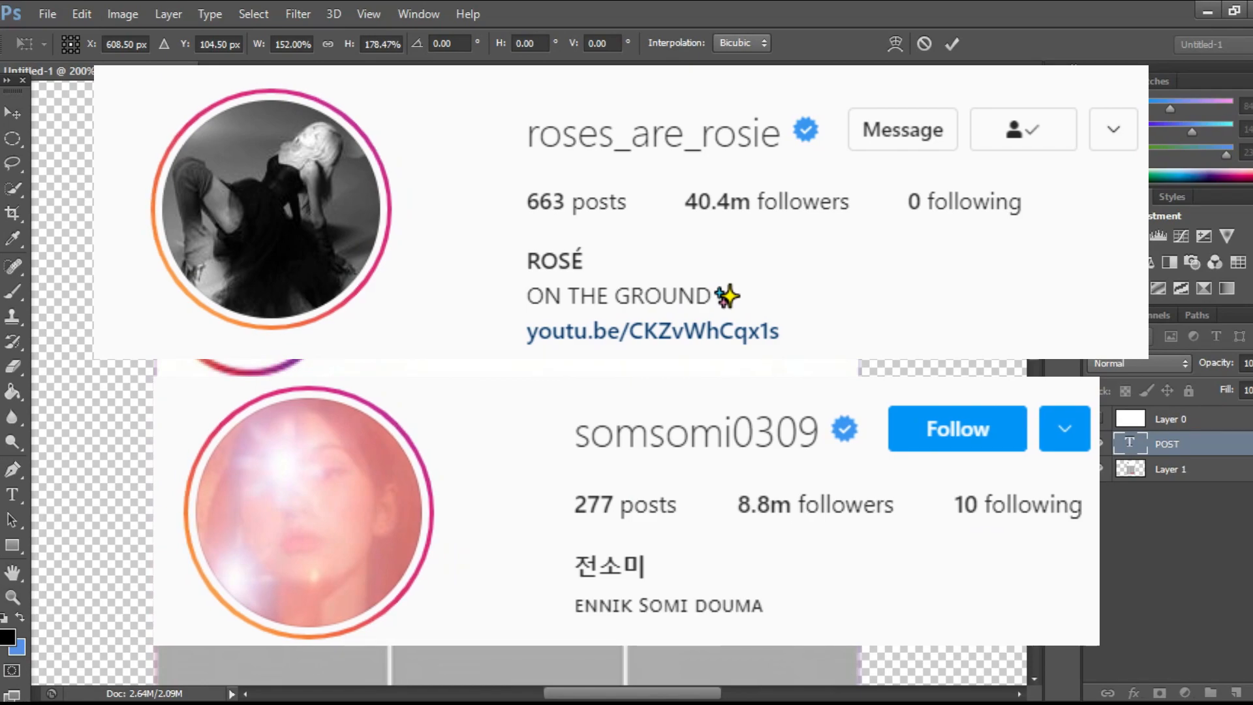
key(Return)
Reword the label as POSTS and adjust its fit directly under the 800 count.
key(ctrl+t)
key(Return)
key(ctrl+t)
drag(488, 261, 494, 262)
key(Return)
click(12, 112)
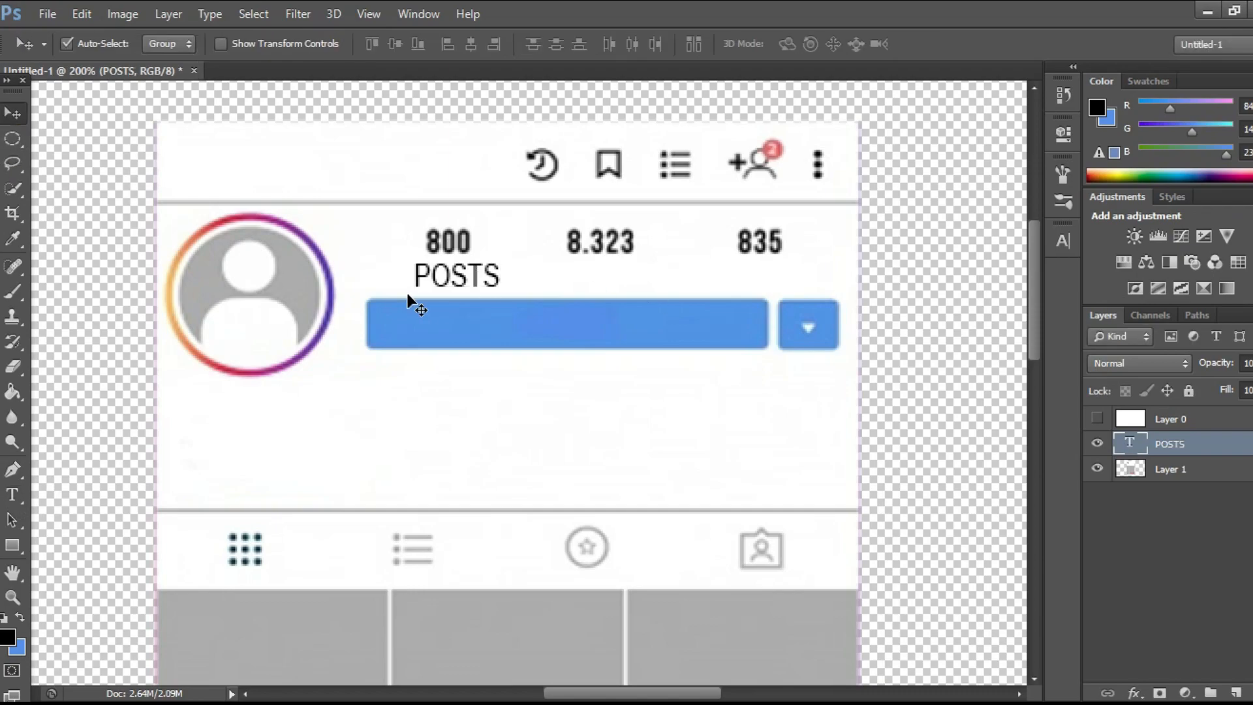
Duplicate the POSTS label, place the copy under the 8.323 count and reword it as Followers.
click(418, 300)
key(ctrl+plus)
scroll(432, 325, up, 3)
drag(450, 330, 655, 356)
key(ctrl+j)
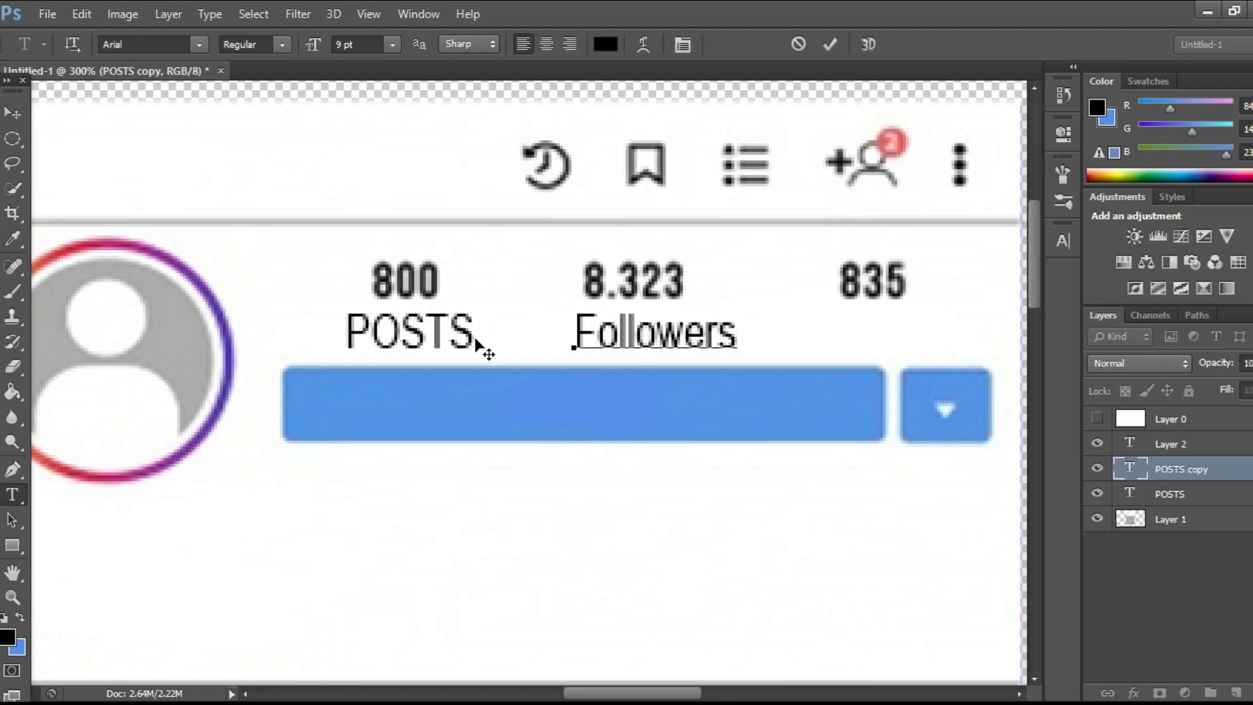
Reword the POSTS label as Posts and nudge it to sit centred under the 800 count.
double_click(410, 331)
text(Posts)
click(11, 112)
drag(380, 335, 391, 335)
Duplicate the Followers label under the 835 count and reword the copy as Following.
drag(731, 330, 939, 339)
right_click(1174, 468)
click(897, 154)
click(11, 112)
key(ctrl+0)
key(ctrl+plus)
key(ctrl+plus)
key(ctrl+plus)
scroll(931, 363, up, 3)
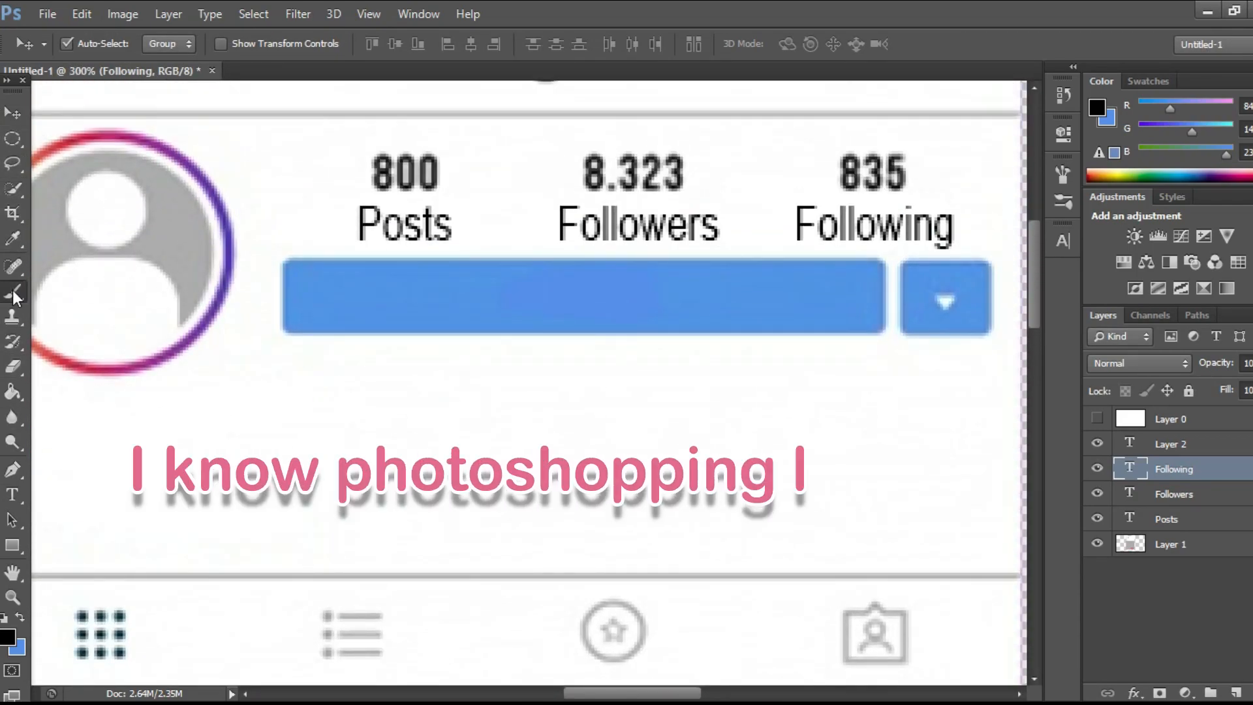
Sample the template's white background and paint over the 800, 8.323 and 835 counts on the template layer.
click(12, 238)
click(296, 248)
click(13, 367)
key(x)
key(z)
click(1186, 546)
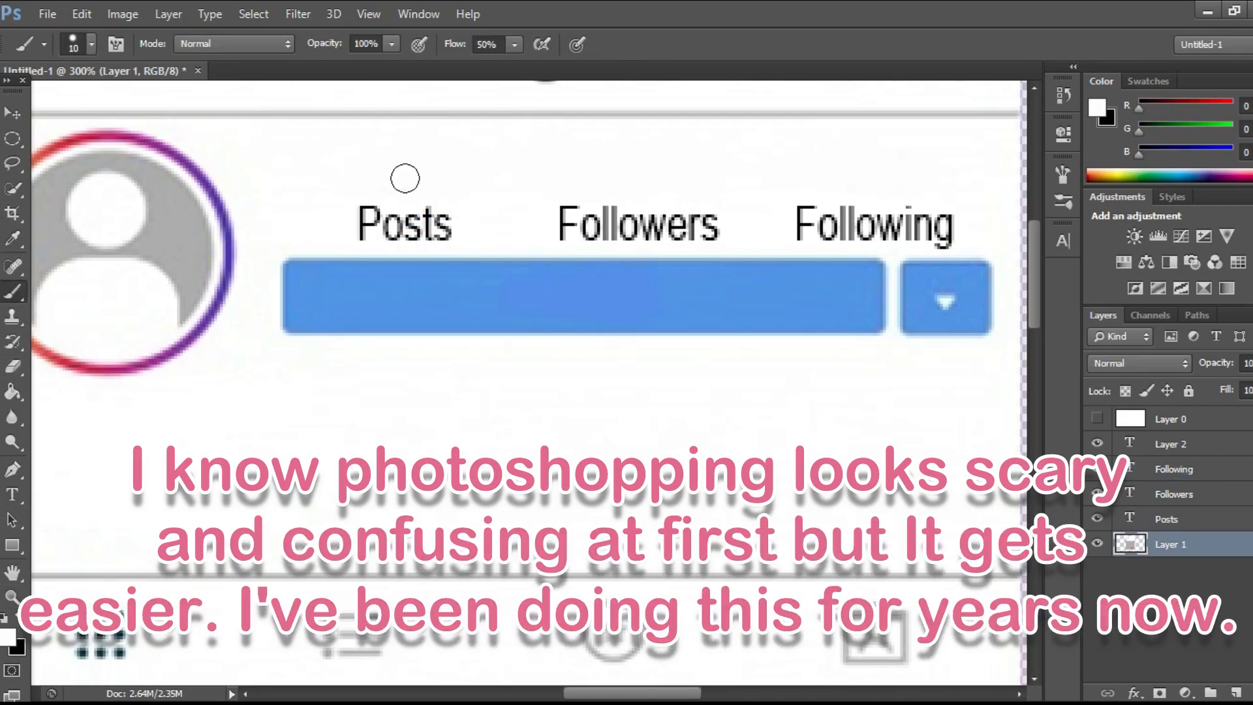
Duplicate the Following label, place the copy directly above Posts and set its font style to Bold.
scroll(600, 499, up, 3)
click(1173, 468)
key(ctrl+j)
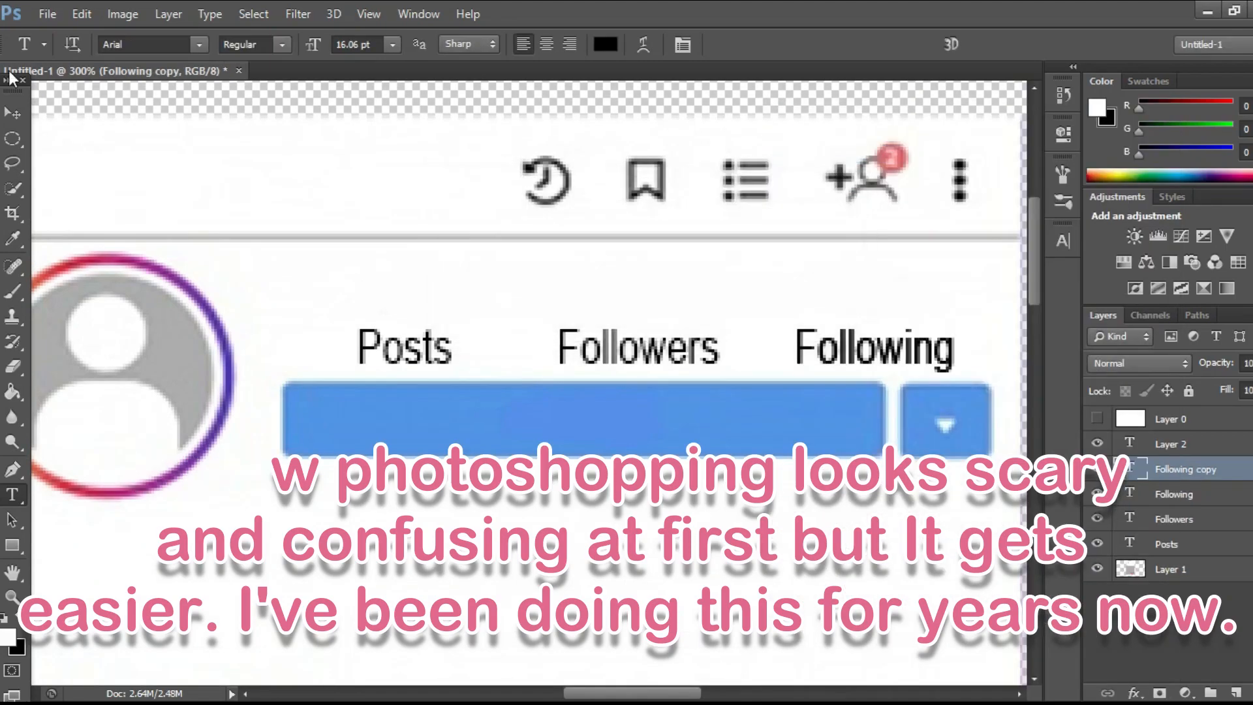
key(v)
drag(893, 366, 436, 302)
key(t)
click(255, 44)
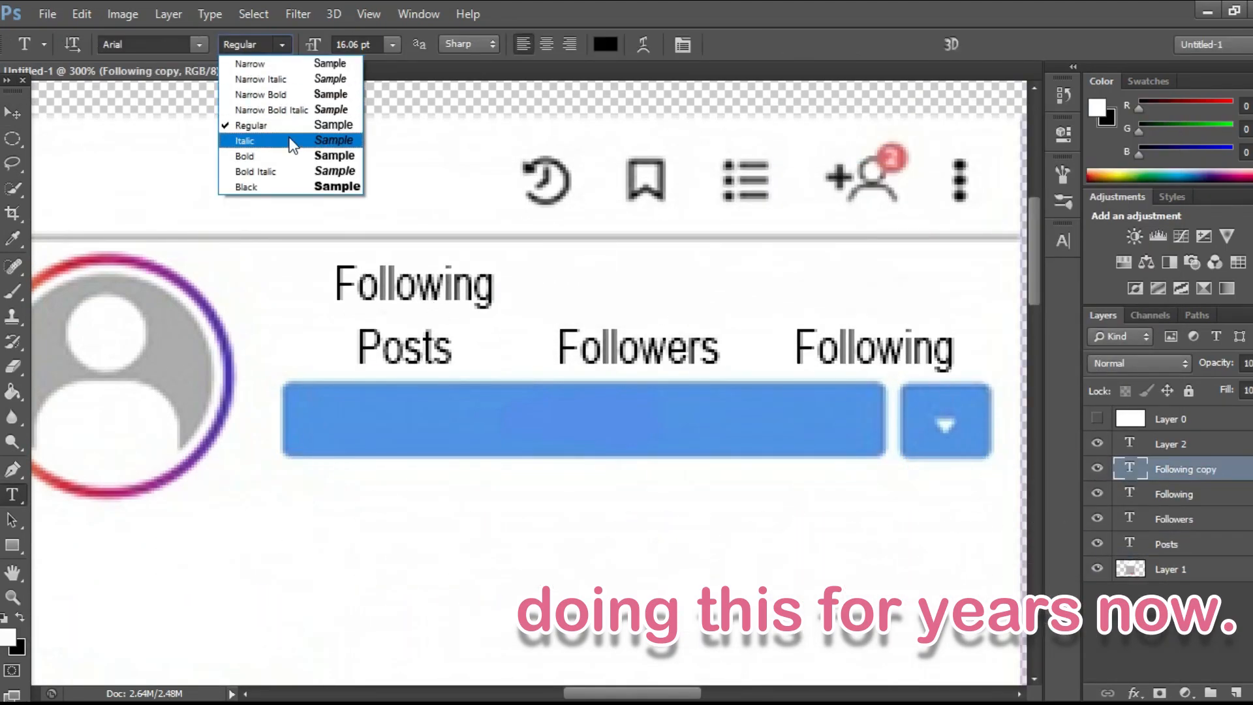
click(265, 154)
Replace the wording of the bold copy above Posts with 1.k.
click(337, 274)
double_click(337, 281)
key(BackSpace)
text(1)
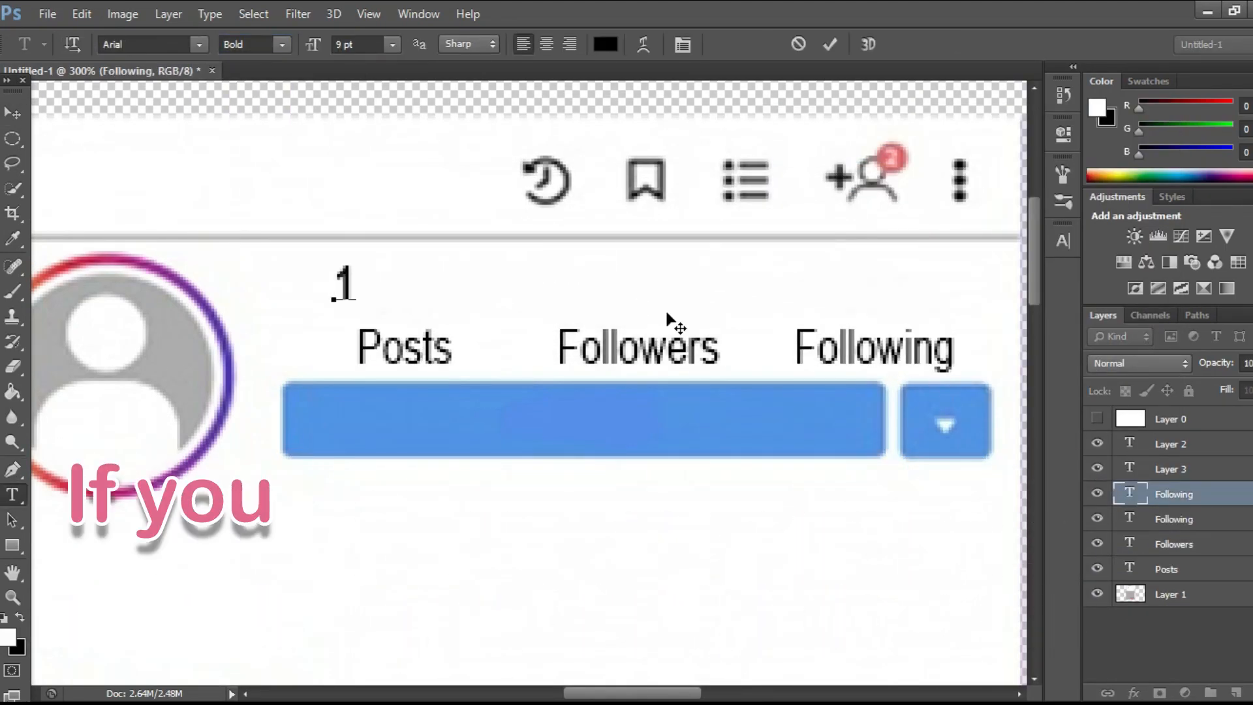
text(.k)
key(ctrl+Return)
key(v)
Copy the 1.k count above Followers and Following, rewording the copies as 8.8M and 150.
drag(412, 299, 645, 304)
right_click(1174, 493)
click(848, 157)
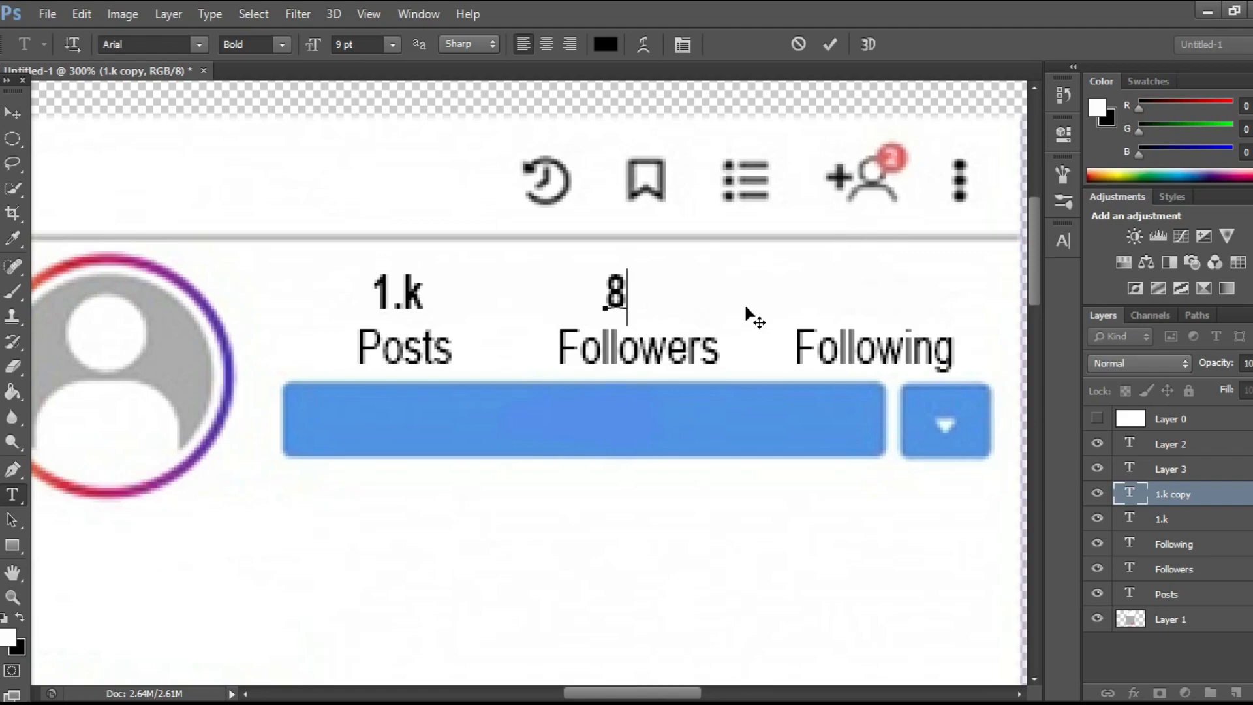
key(BackSpace)
key(ctrl+Return)
key(v)
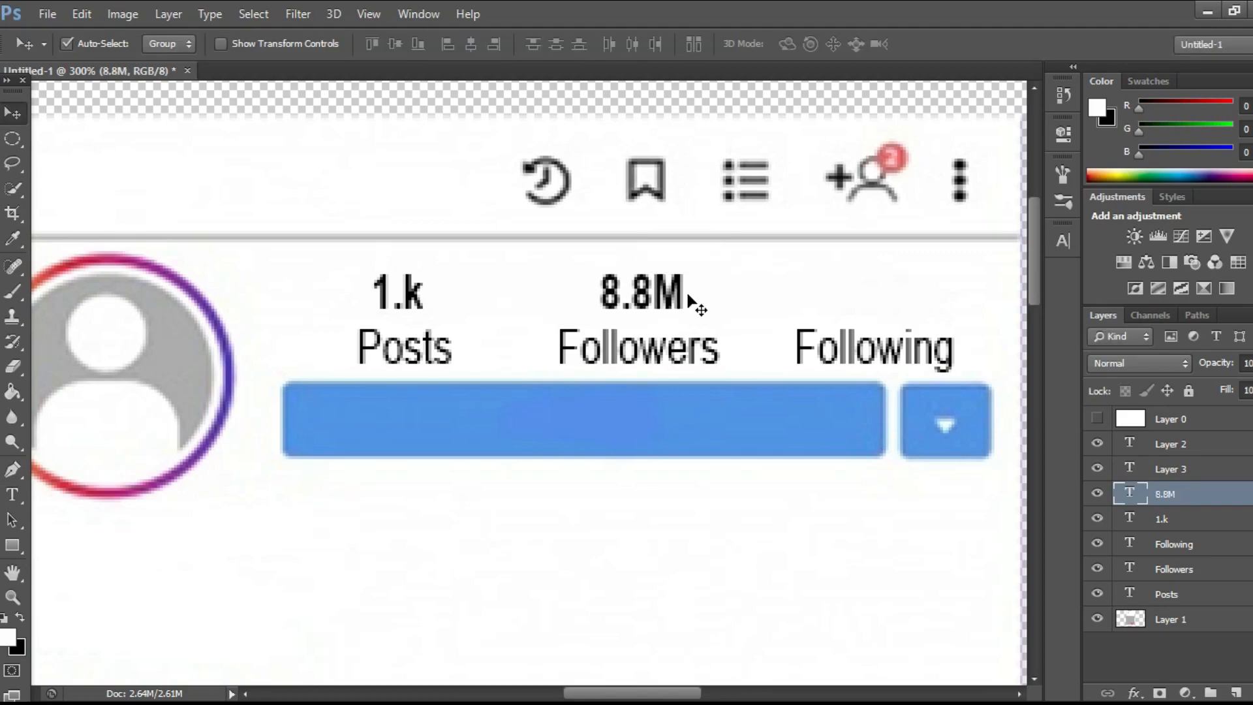
right_click(1130, 494)
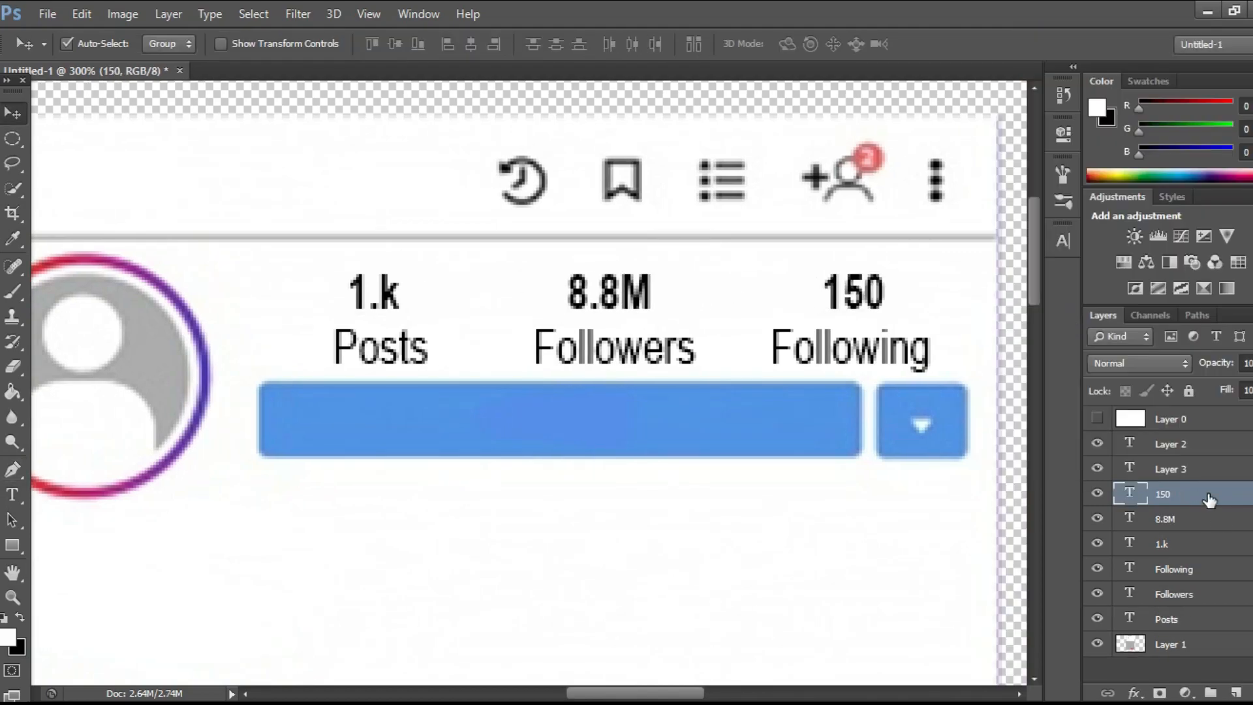
key(ctrl+1)
click(12, 164)
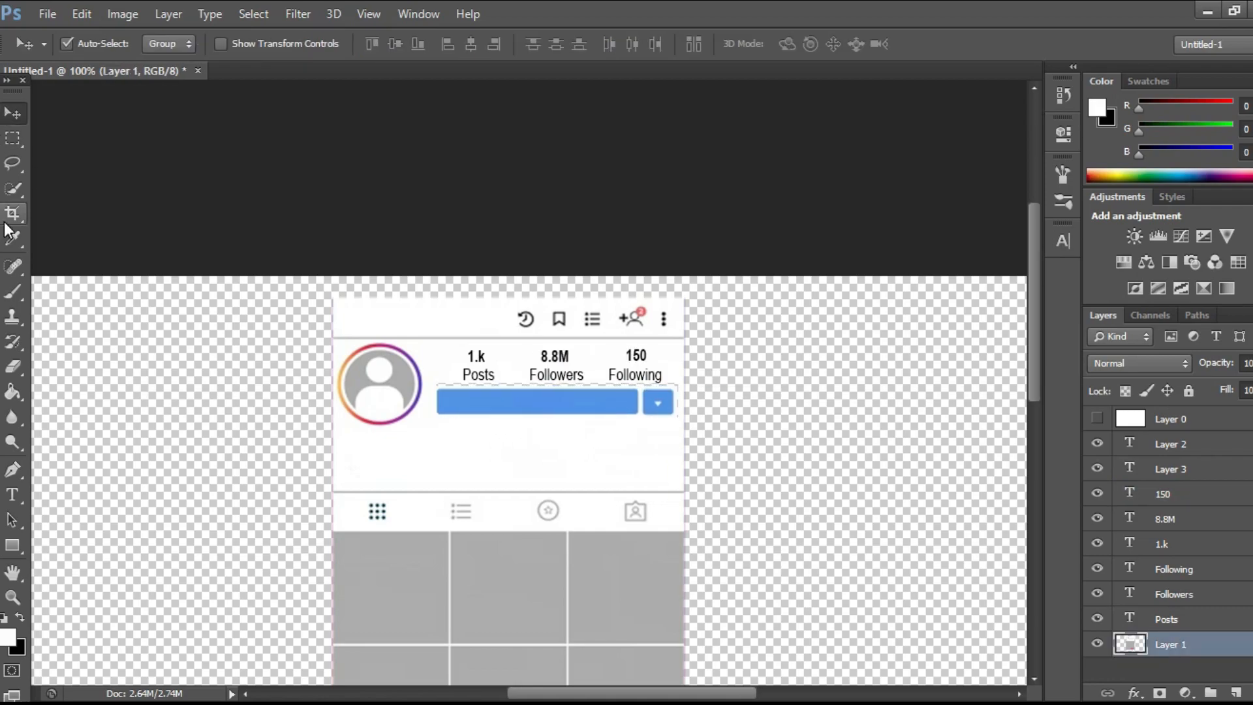
key(b)
key(ctrl+plus)
key(ctrl+plus)
right_click(330, 391)
key(Escape)
Marquee-select the icon bar across the template's upper edge and cut it from the template layer.
scroll(695, 391, right, 3)
scroll(546, 392, down, 4)
key(m)
scroll(689, 337, up, 3)
scroll(690, 337, down, 4)
scroll(752, 282, down, 4)
drag(383, 163, 882, 213)
scroll(649, 204, up, 4)
key(ctrl+x)
scroll(887, 222, down, 4)
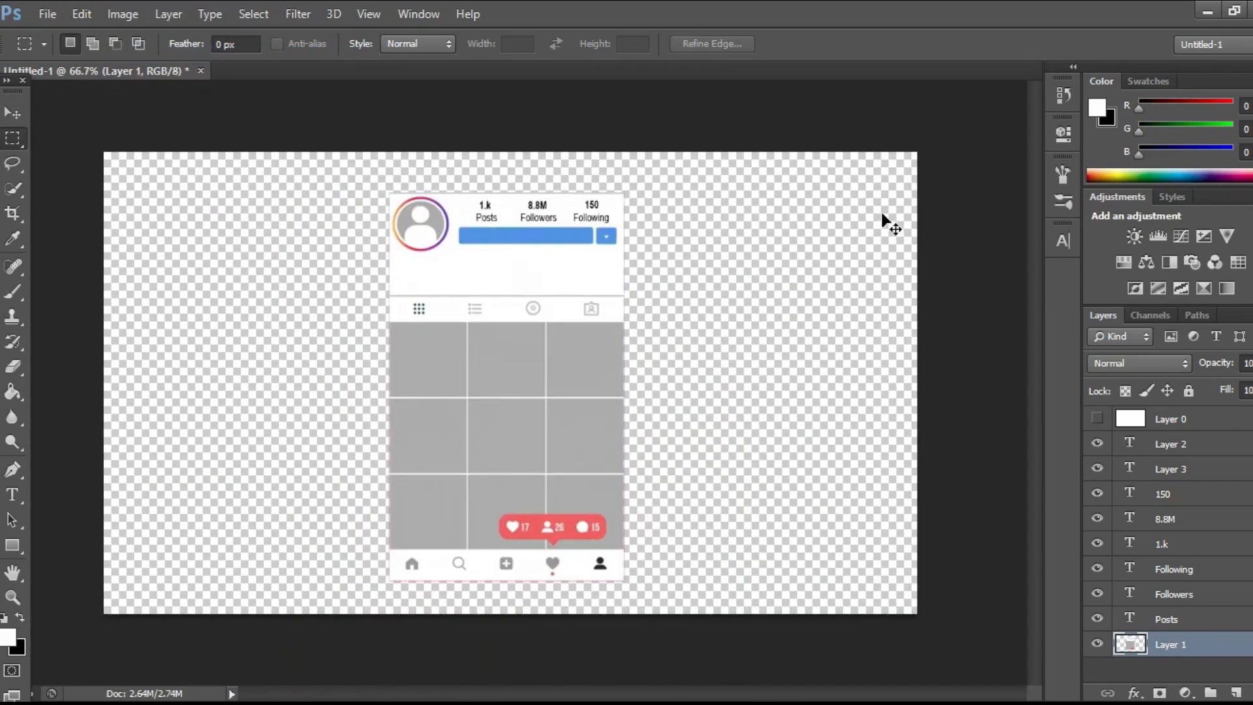
Duplicate the Following label onto the blue button and give the copy a white Color Overlay.
scroll(435, 250, up, 3)
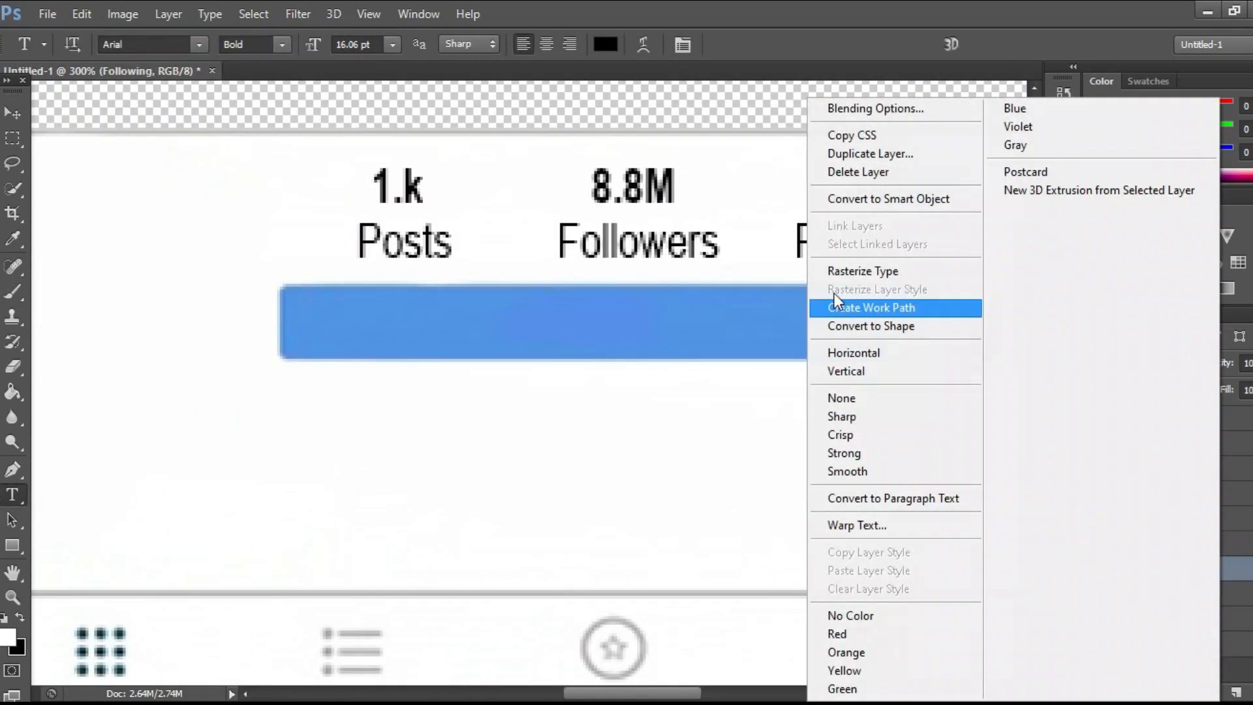
click(889, 111)
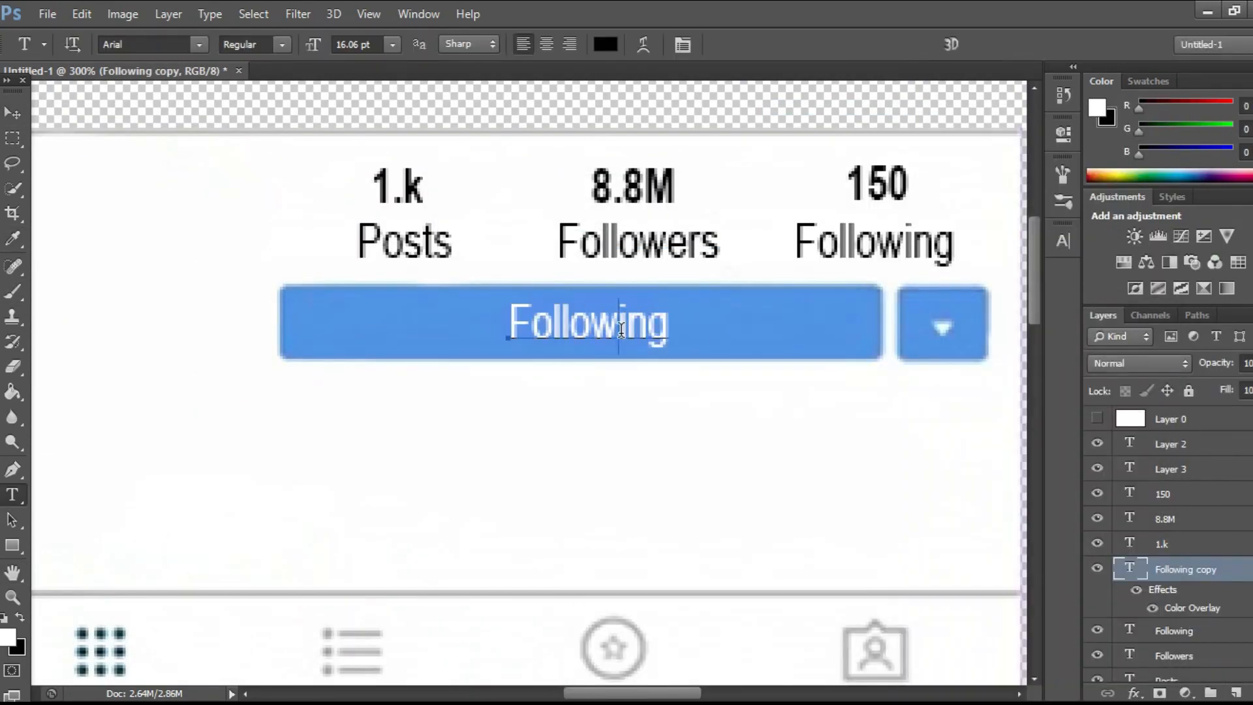
scroll(653, 319, up, 2)
Search Google Images for "pretty girl mirror selfie" and add the photo as a round profile picture with a black stroke.
key(ctrl+r)
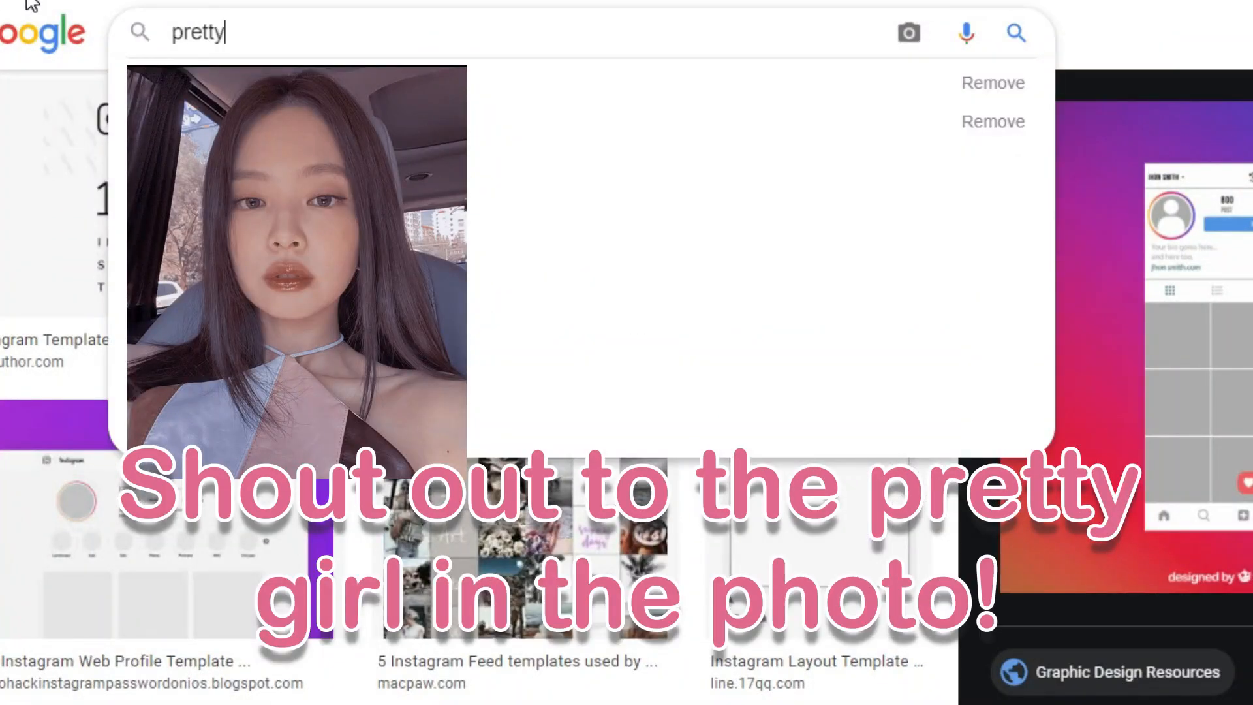
text(girl mirror selfie)
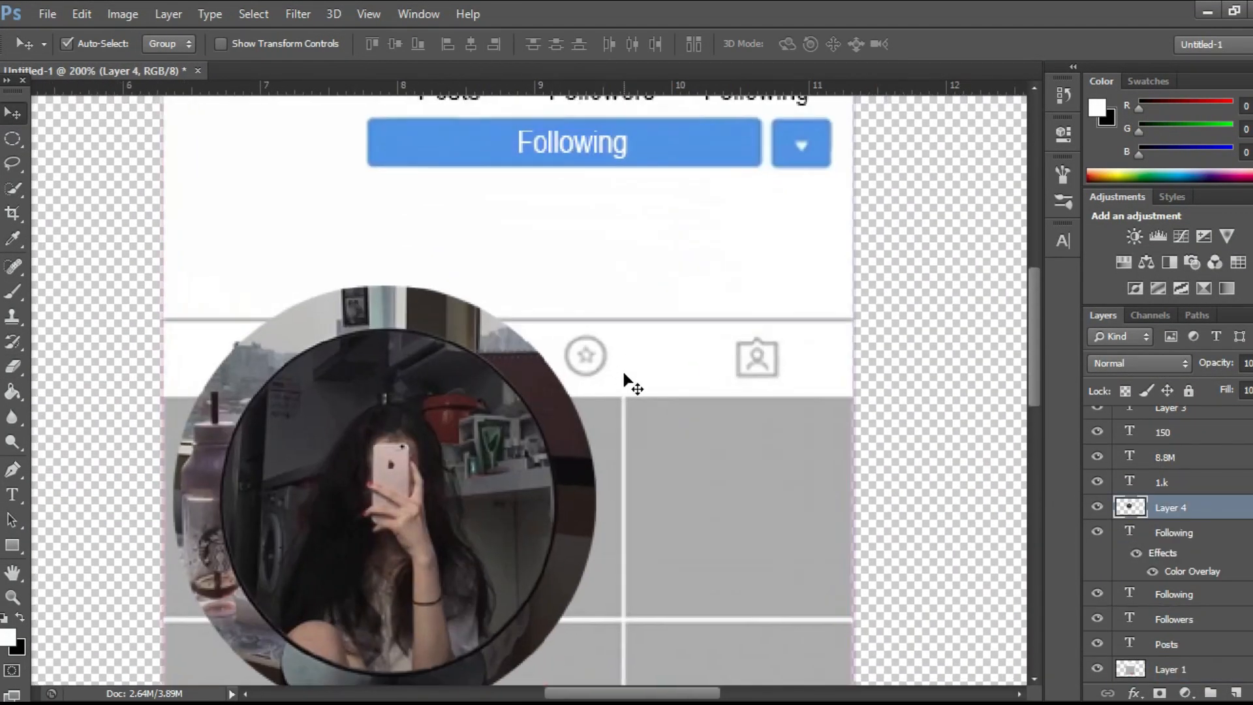
key(ctrl+minus)
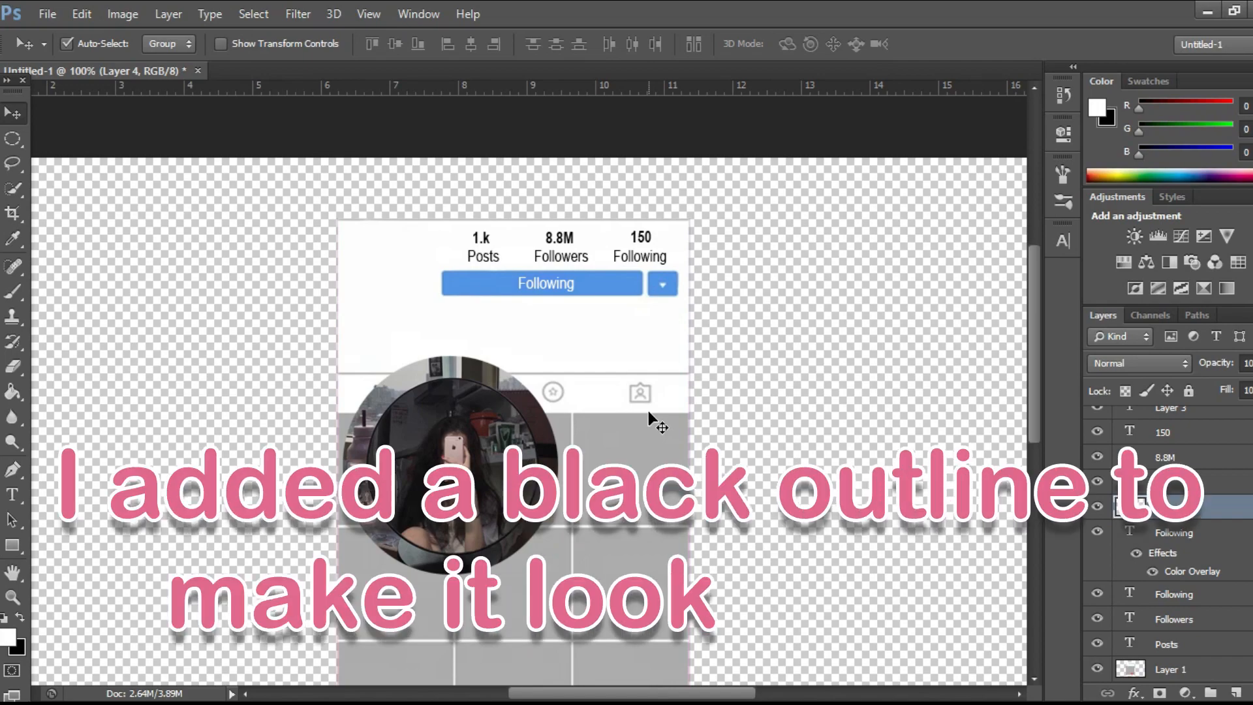
right_click(1168, 507)
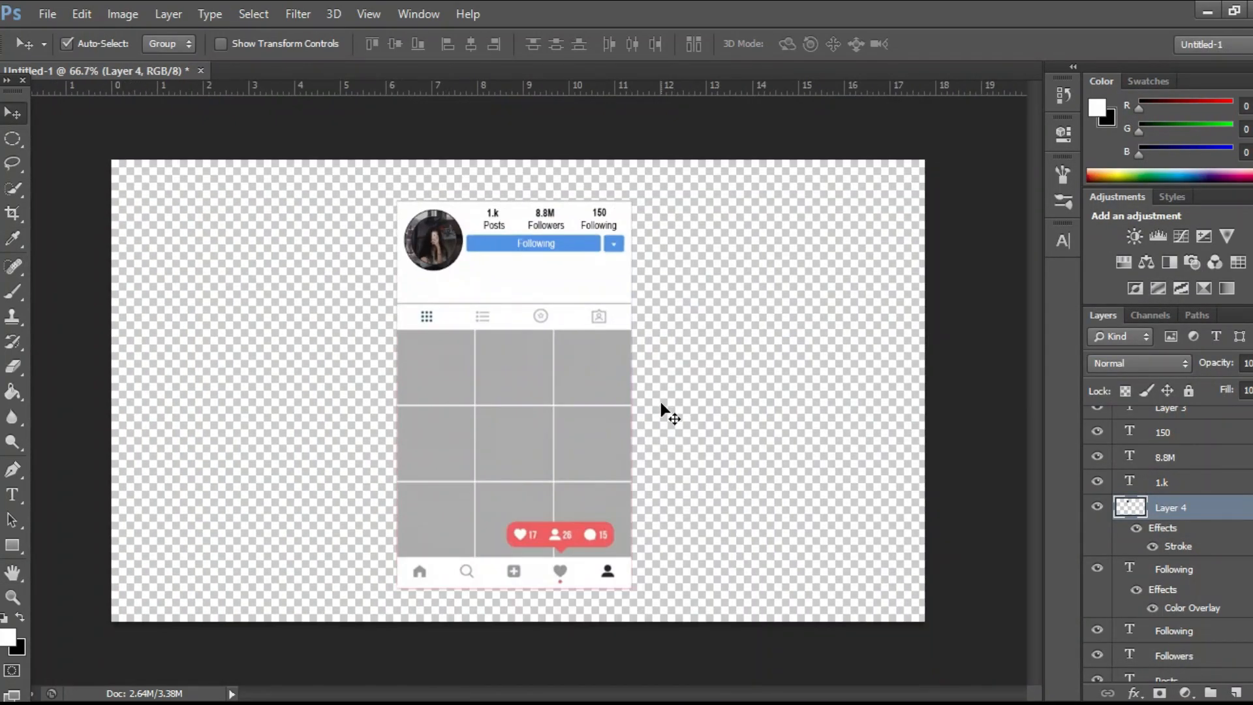
Add the bold username Y/n_Offical above the counts and scale the blue verified badge beside it to about 0.250 × 0.222 in.
key(ctrl+plus)
key(ctrl+plus)
click(4, 490)
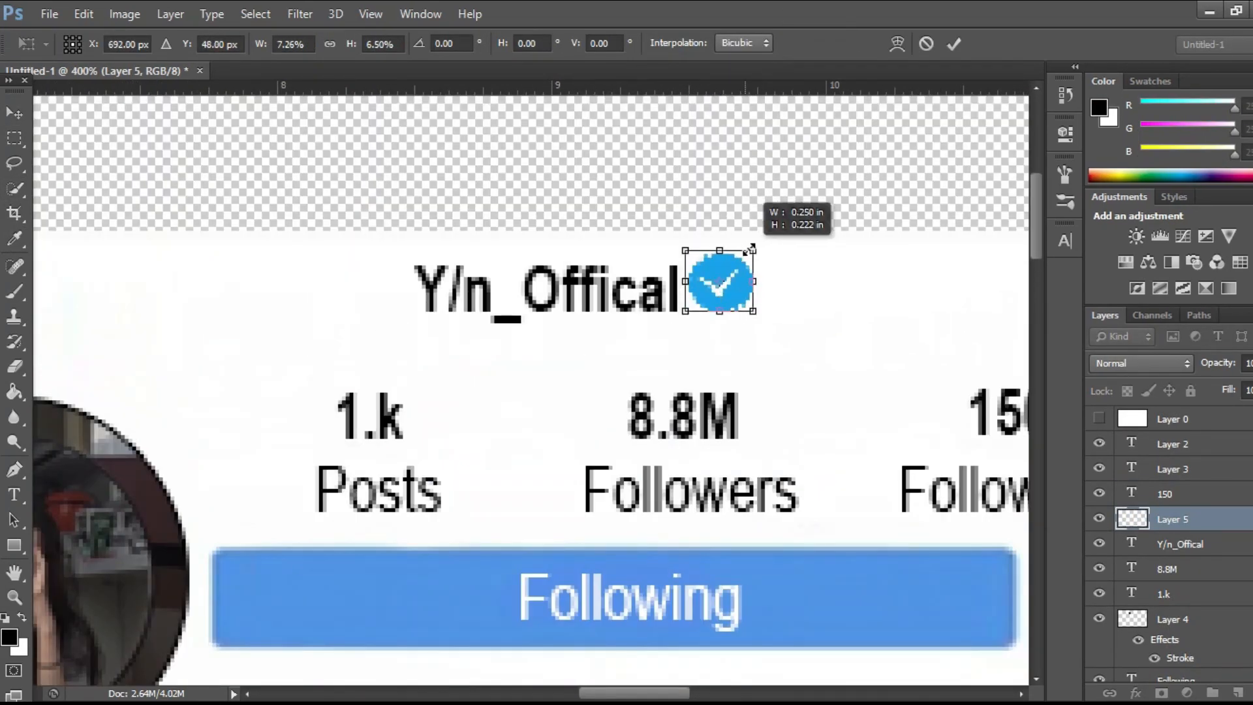
key(Return)
key(ctrl+0)
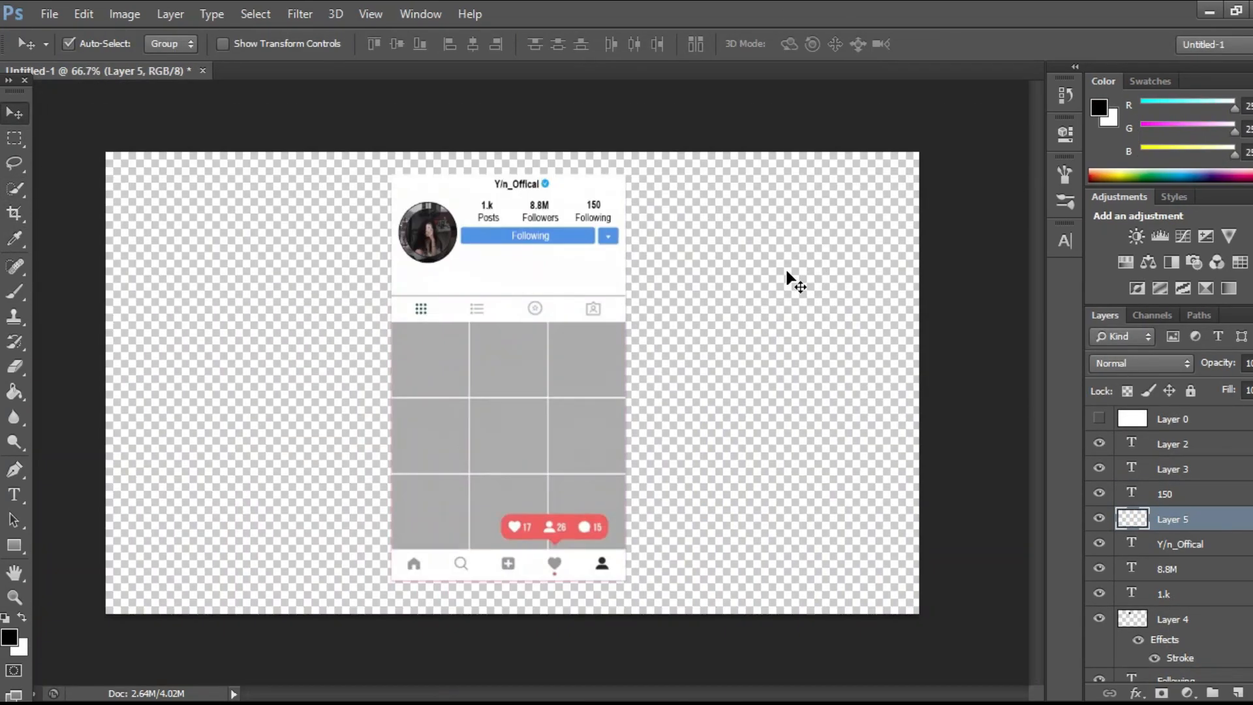
Duplicate the username below the profile picture and reword the copy as KPOP AROUND THE WORLD.
key(ctrl+plus)
key(ctrl+plus)
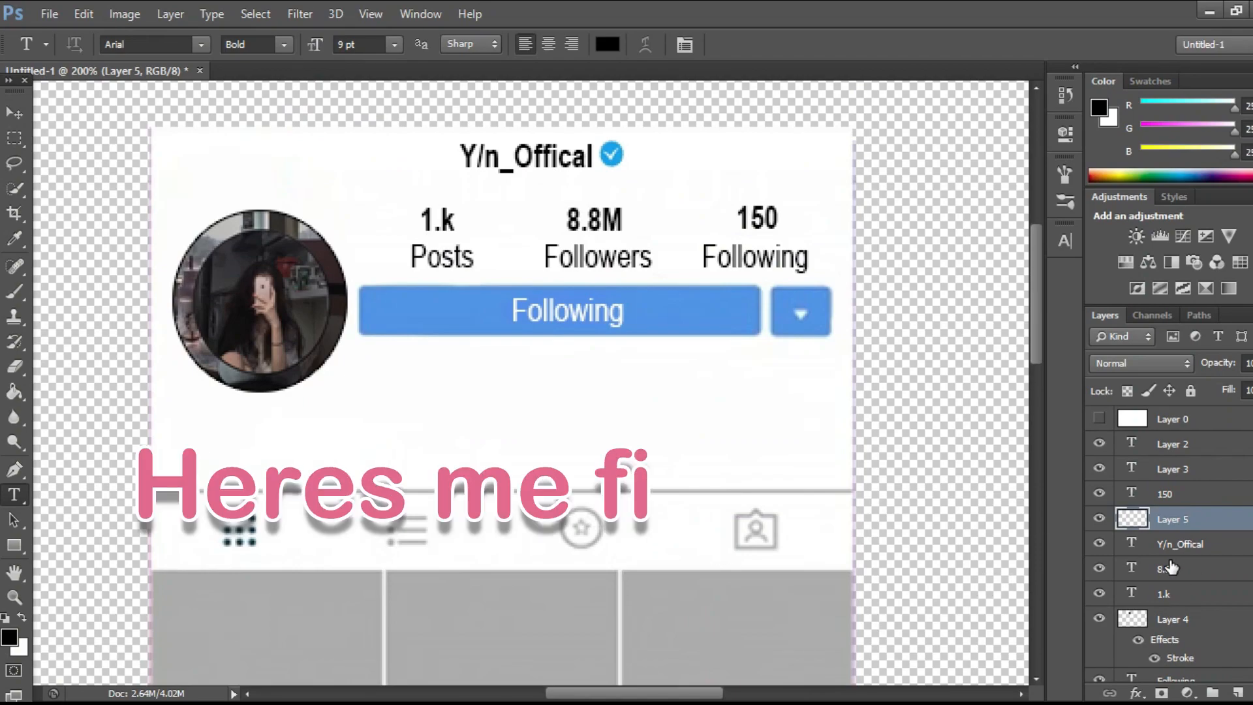
right_click(1175, 543)
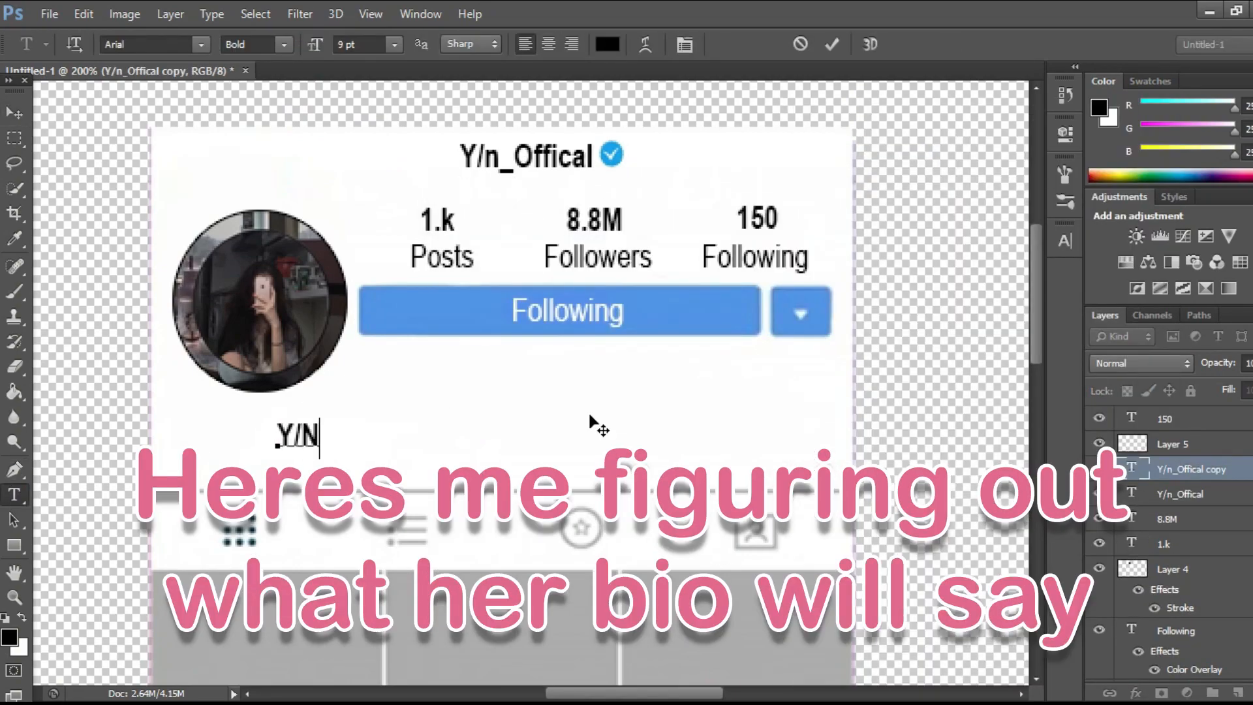
key(ctrl+a)
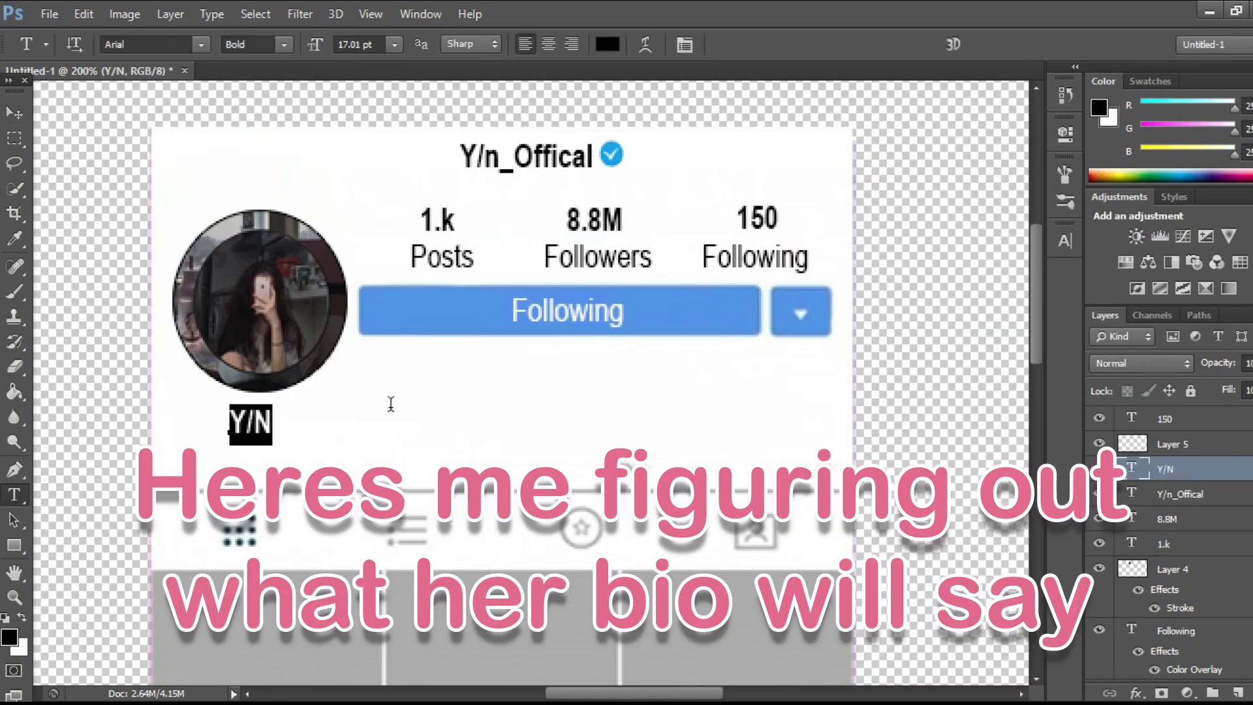
text(KPOP AROUND THE WORLD)
key(ctrl+Return)
key(v)
drag(437, 454, 380, 425)
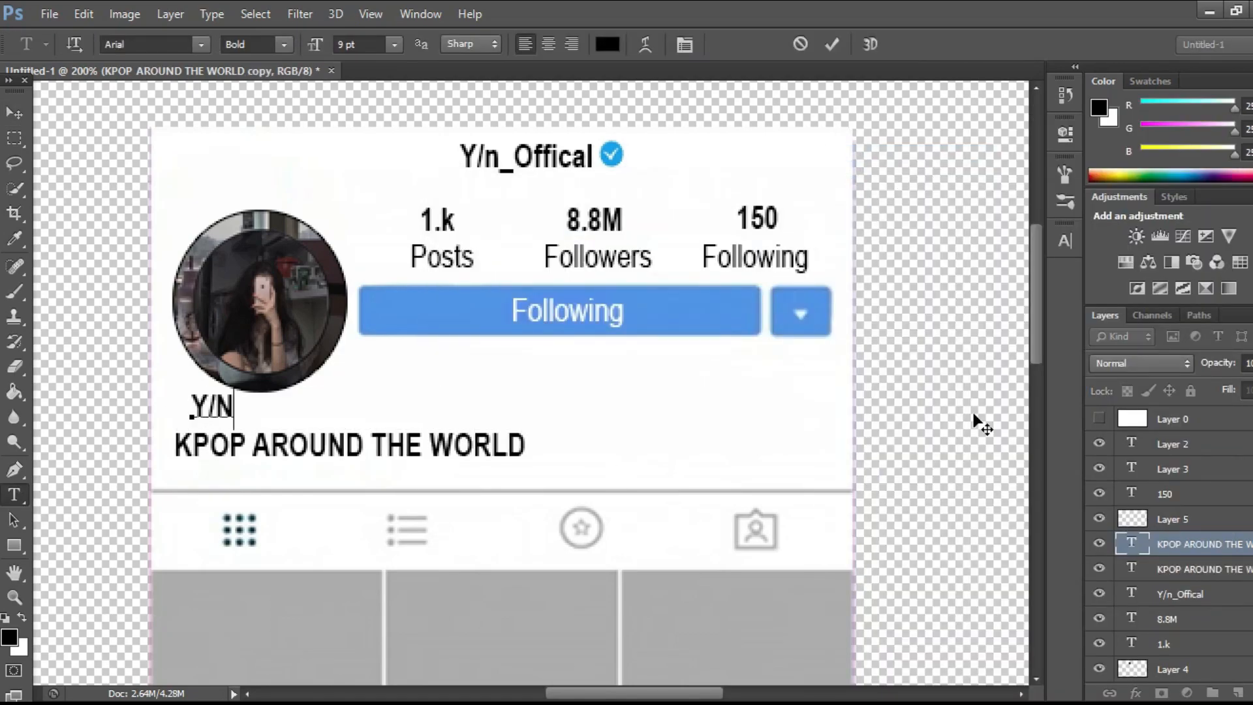
Reword the bio as "I post photos and videos of your favorite kpop groups! Come check out what they are doing backstage!".
drag(222, 415, 248, 439)
key(t)
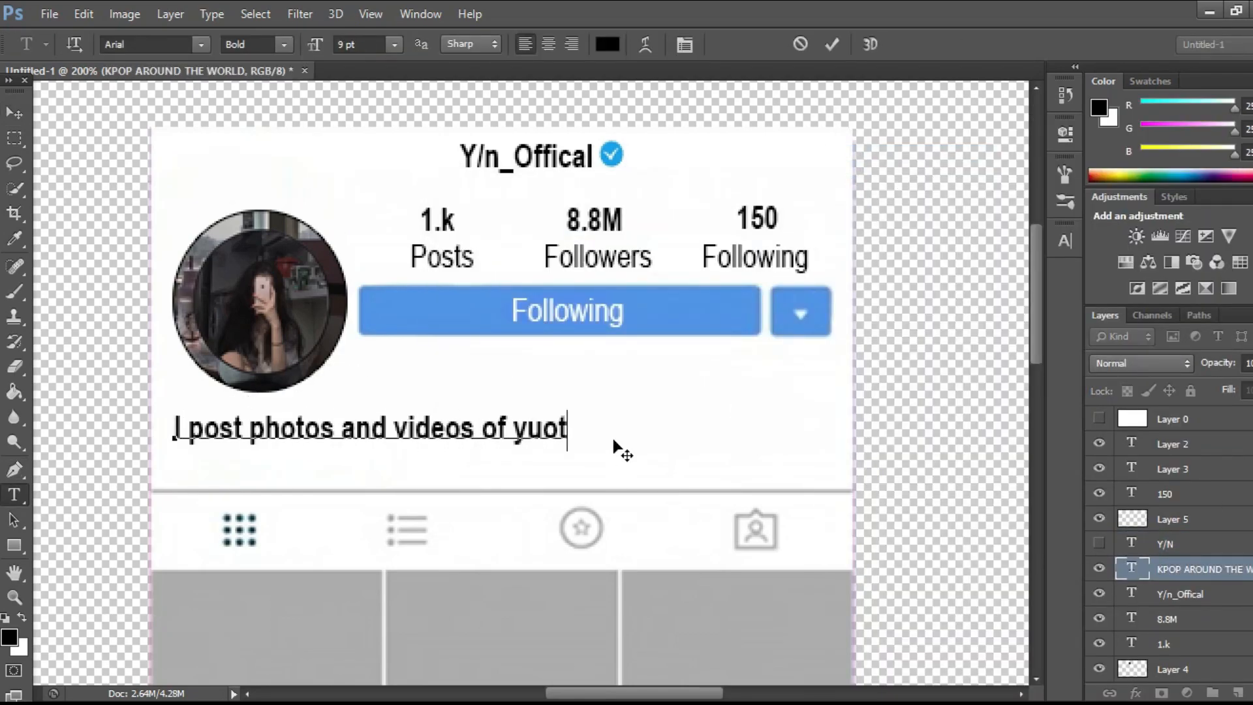
text(tage!)
key(ctrl+Return)
Scale down the sparkles emoji to fit at the end of the bio text.
scroll(280, 47, up, 2)
key(ctrl+t)
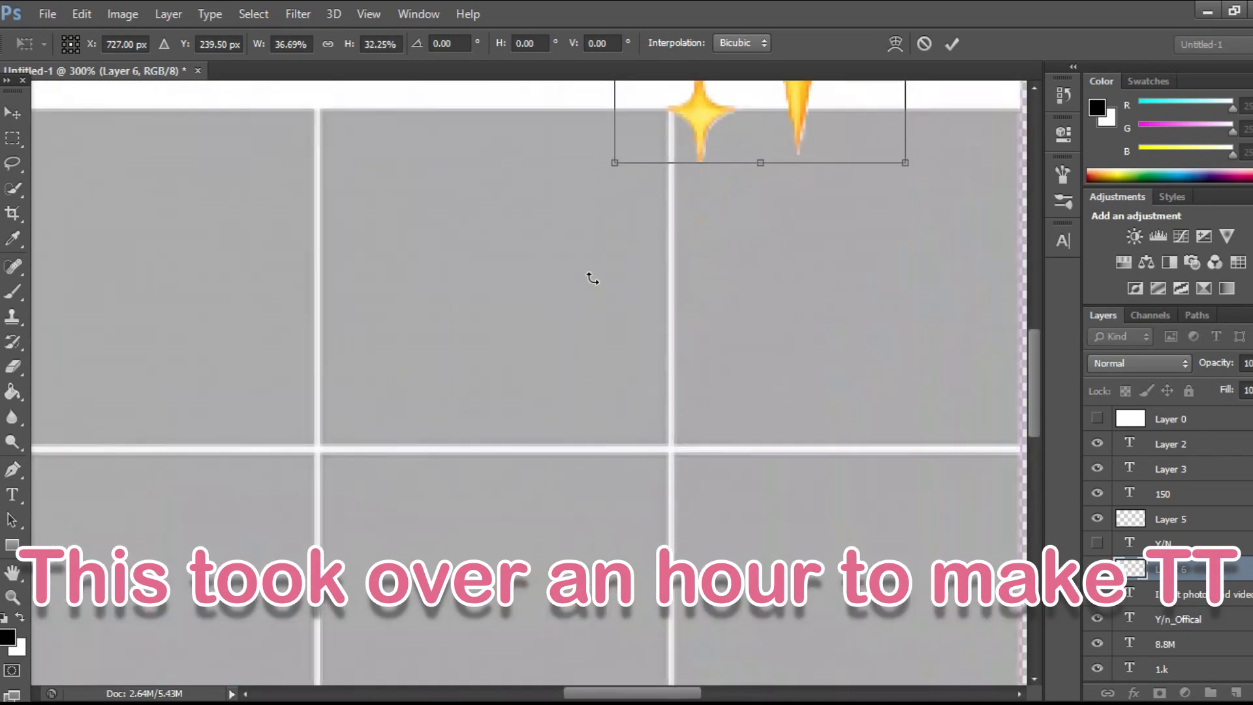
scroll(592, 279, up, 5)
drag(905, 295, 753, 429)
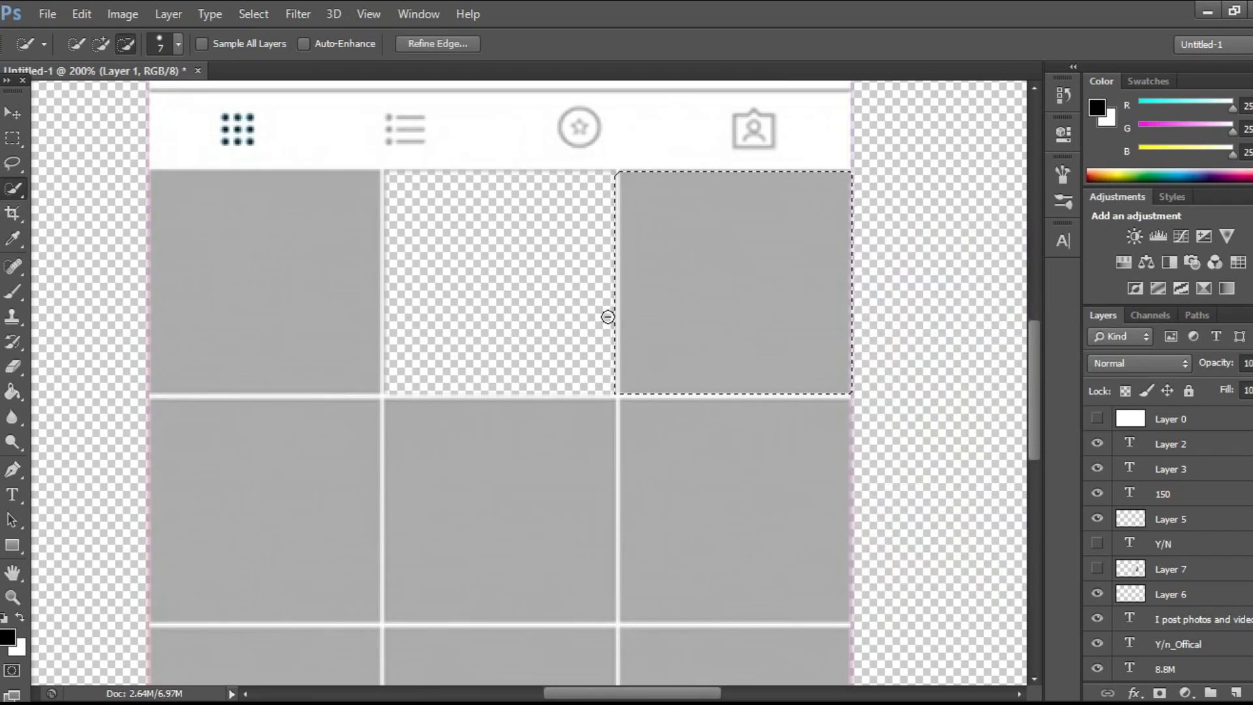
Select and delete the grey placeholder squares in the photo grid, keeping the white dividers and the red notification badge.
key(Delete)
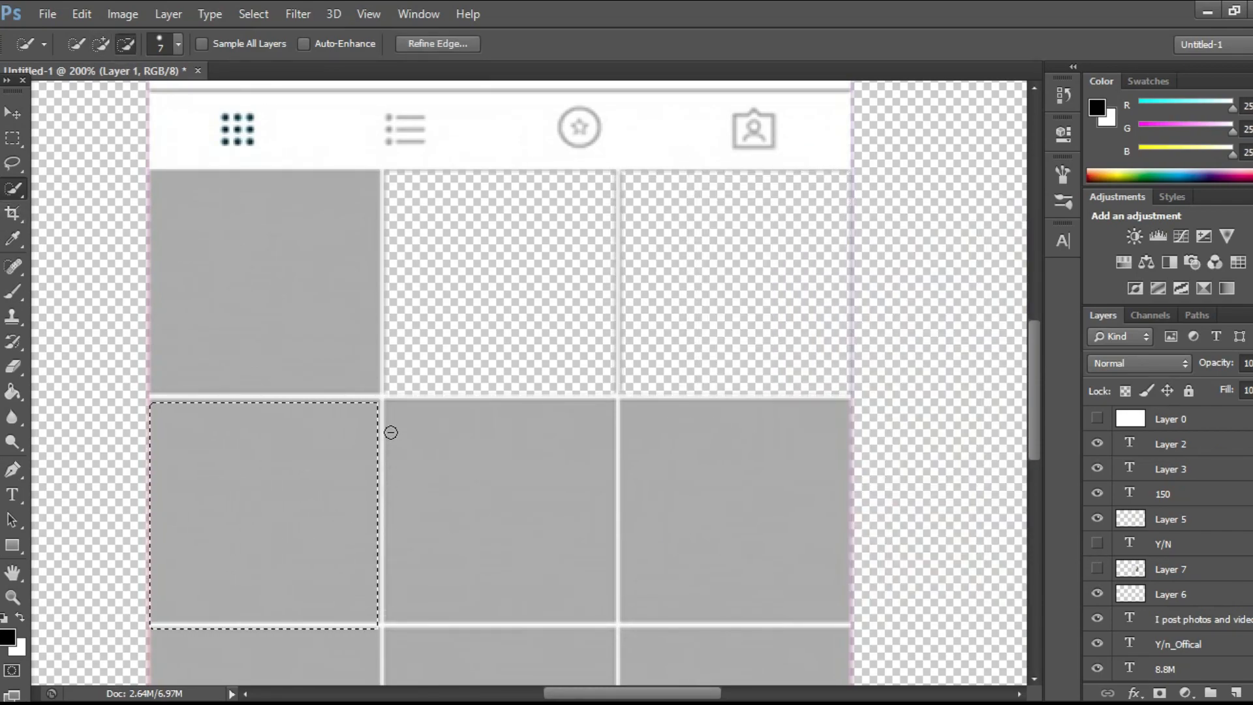
key(Delete)
key(ctrl+d)
key(Delete)
click(610, 487)
key(Delete)
scroll(531, 400, down, 5)
click(394, 506)
key(Delete)
click(418, 482)
key(Delete)
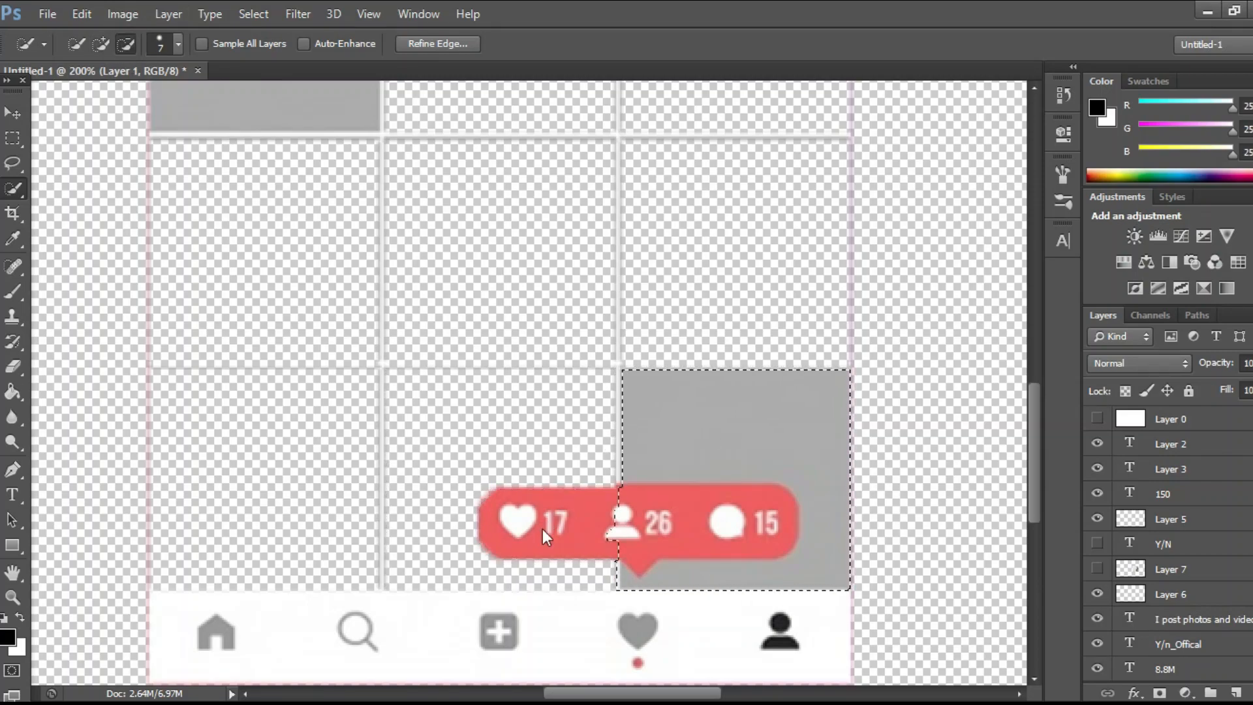
key(Delete)
Show the Blackpink backstage photo layer and marquee-select its part with the two singers, about 2.556 × 2.639 in.
scroll(903, 494, up, 5)
click(1096, 569)
click(1170, 569)
key(m)
drag(365, 225, 715, 587)
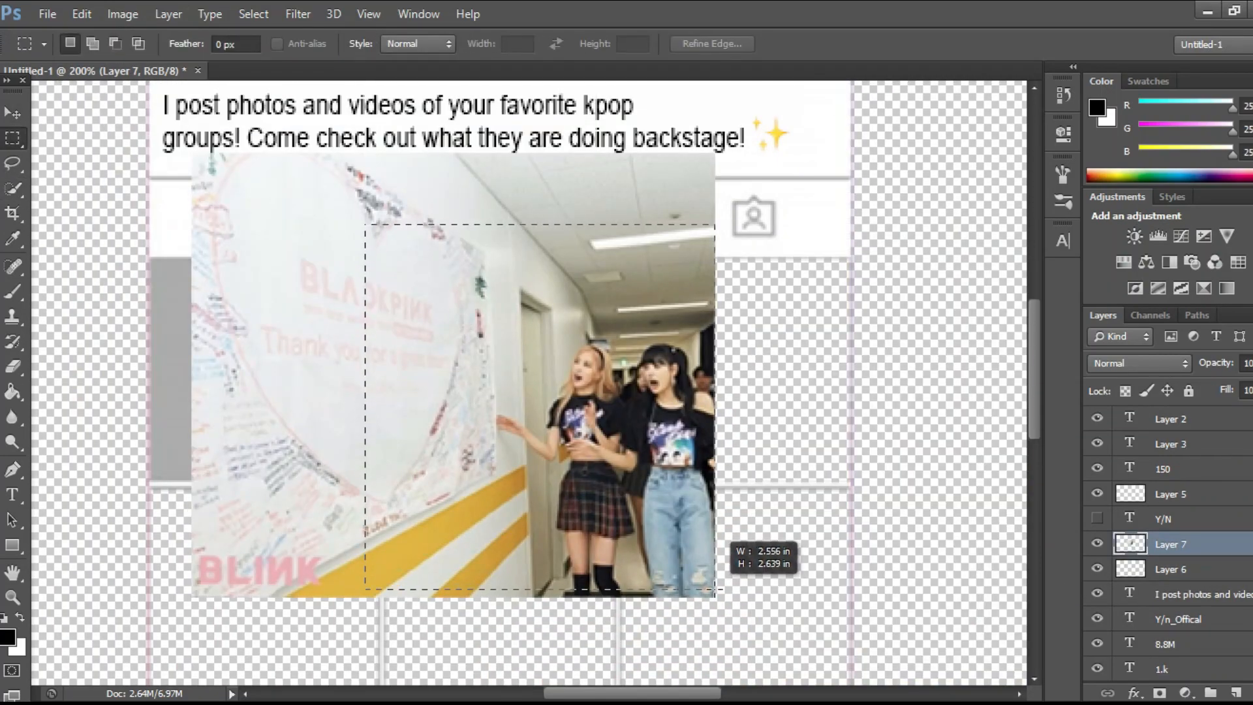
Send the Blackpink photo behind the template and scale it to fit the first row's middle grid opening.
key(v)
drag(548, 444, 457, 410)
key(ctrl+shift+bracketleft)
key(ctrl+t)
drag(626, 566, 614, 503)
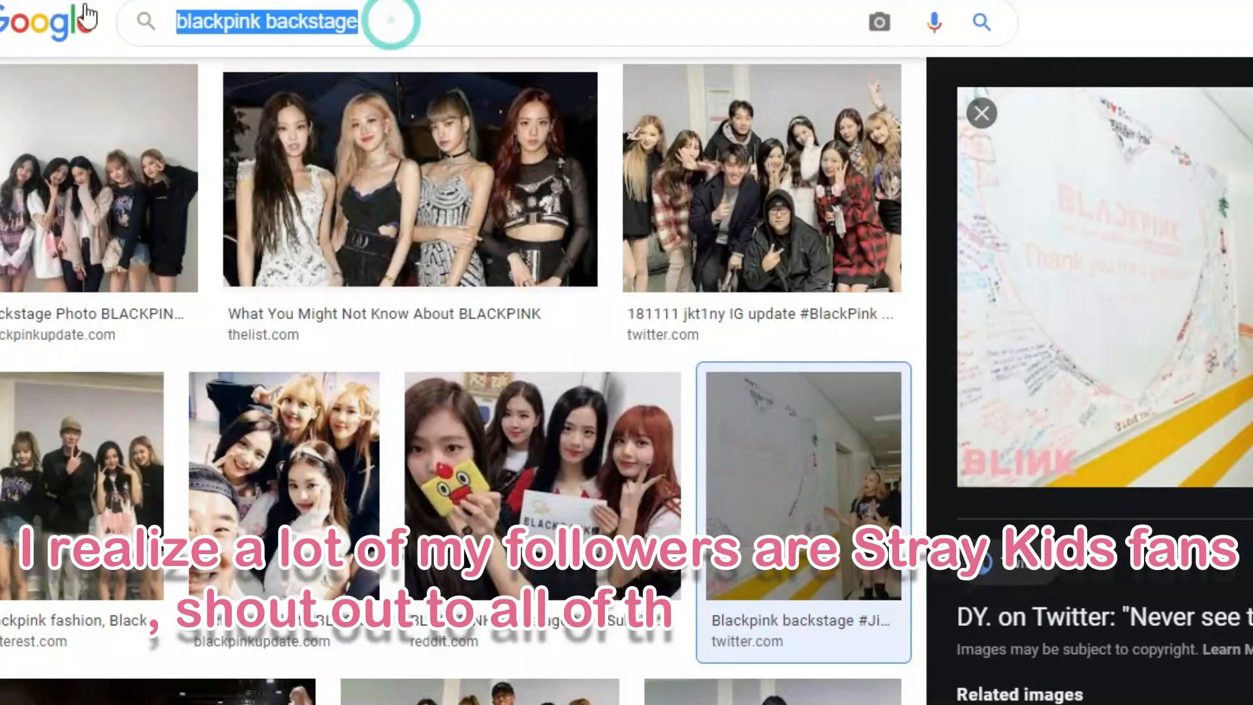
Search Google Images for "stray kids backstage" and look through the results for a suitable grid photo.
text(stray kids backstage)
key(Return)
scroll(430, 427, down, 12)
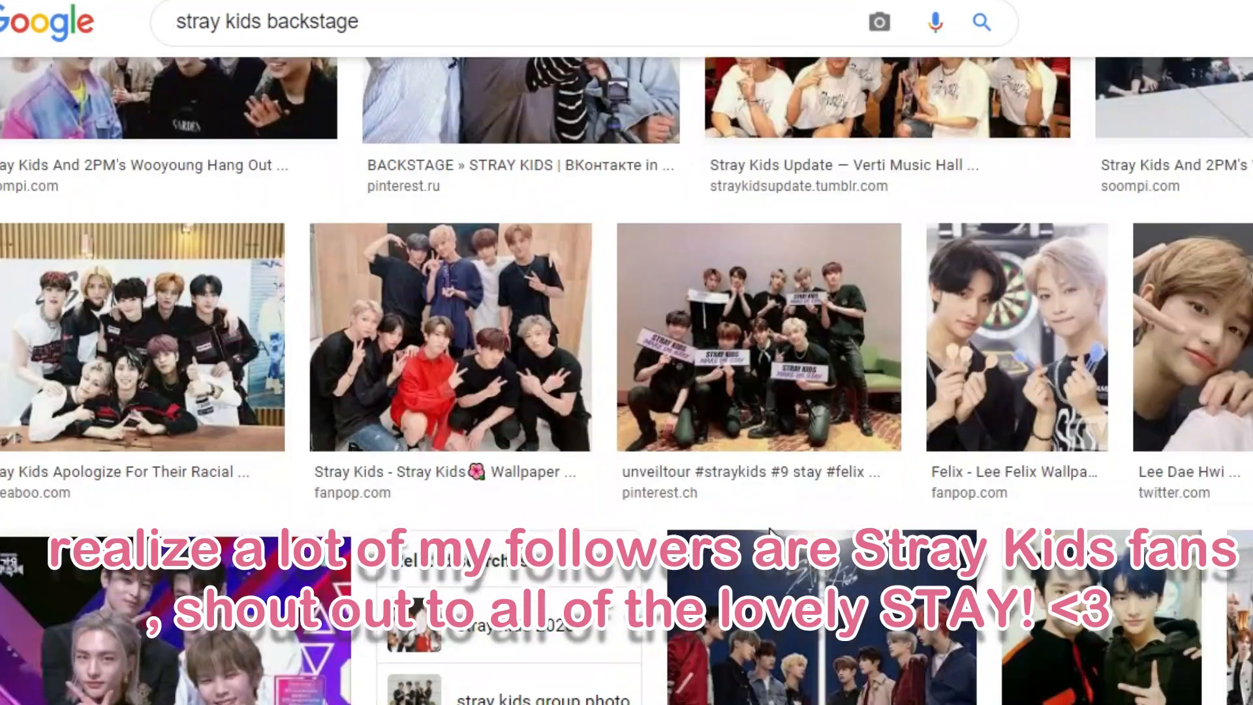
scroll(431, 427, down, 10)
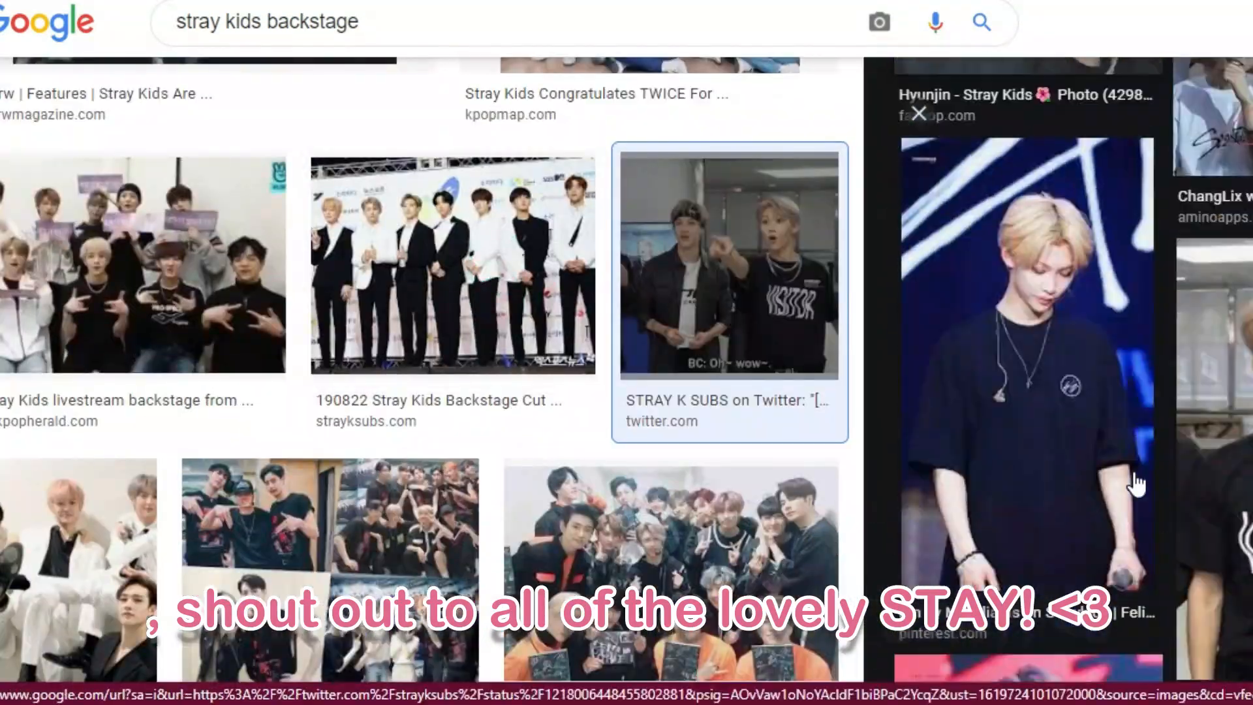
click(713, 266)
scroll(1240, 319, down, 8)
scroll(412, 376, down, 15)
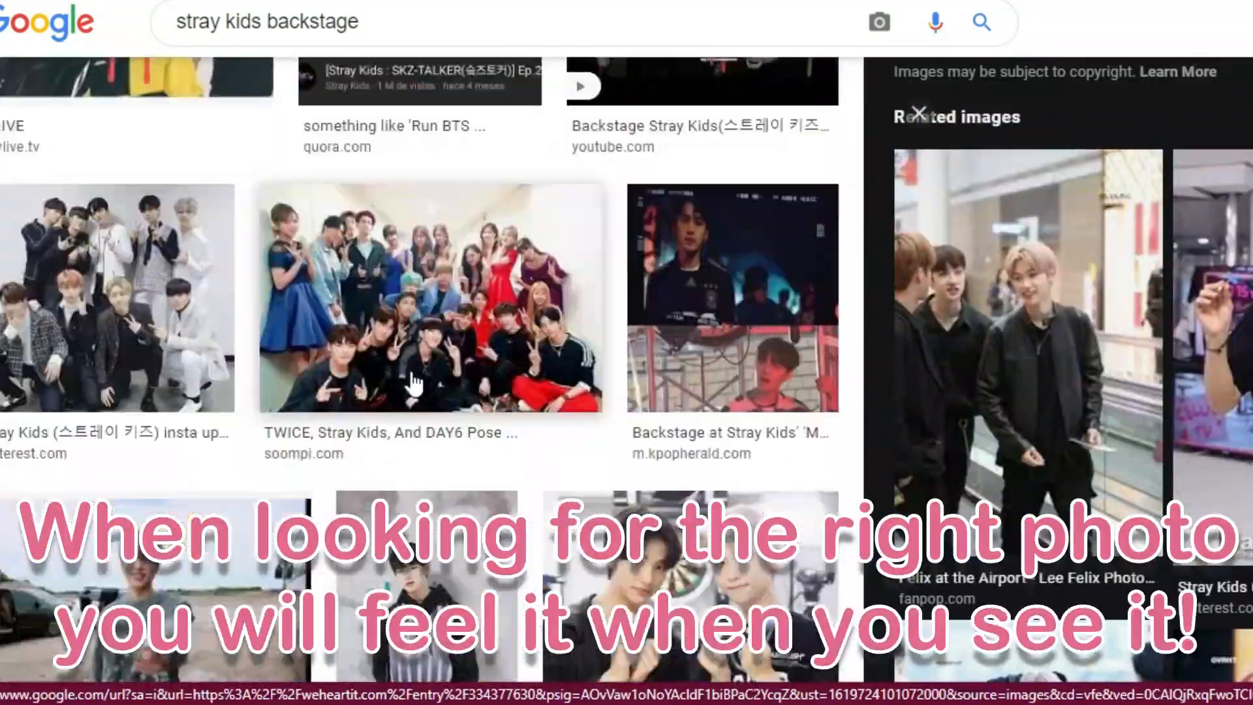
scroll(413, 375, down, 15)
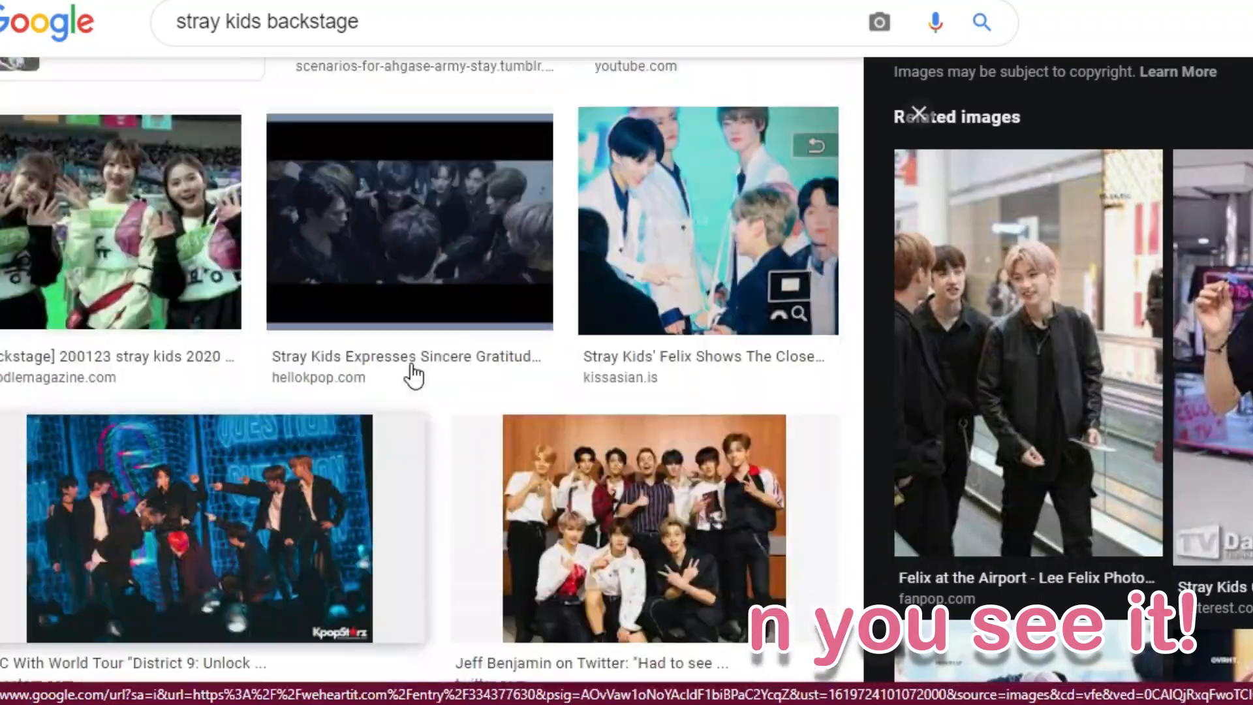
scroll(412, 373, down, 5)
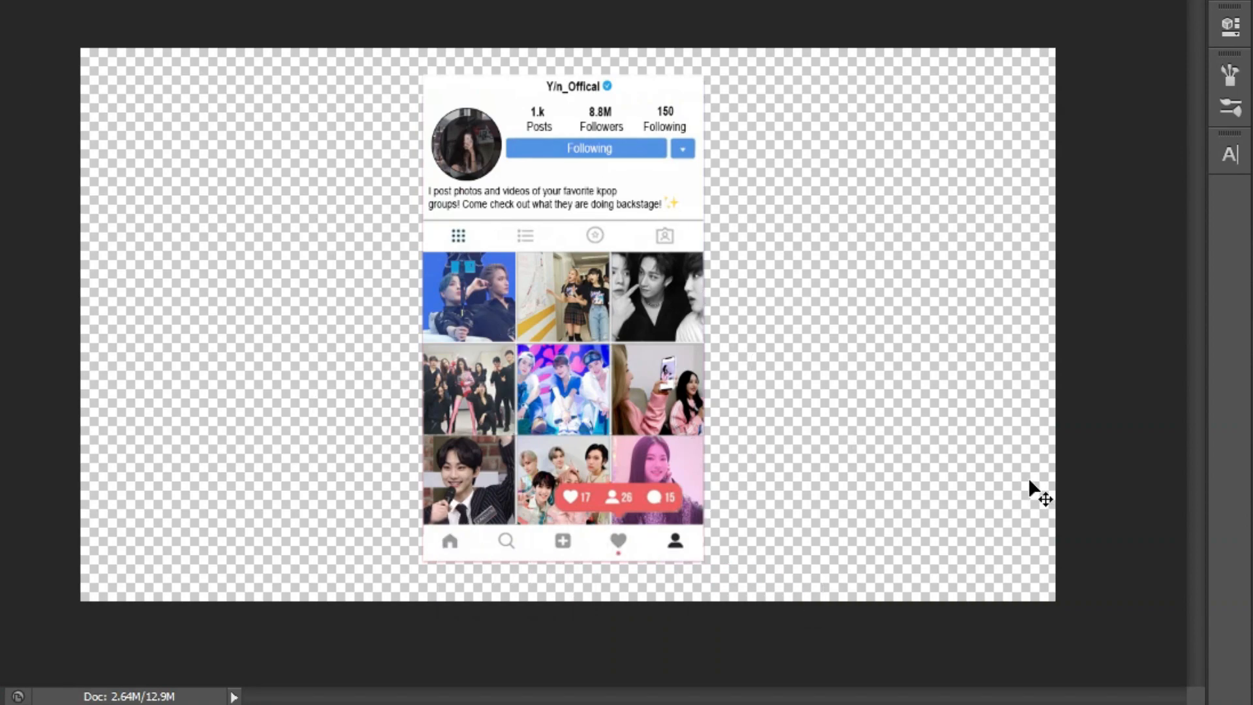
Examine the finished Instagram profile up close, checking the bio, the counts and the photo grid.
key(ctrl+plus)
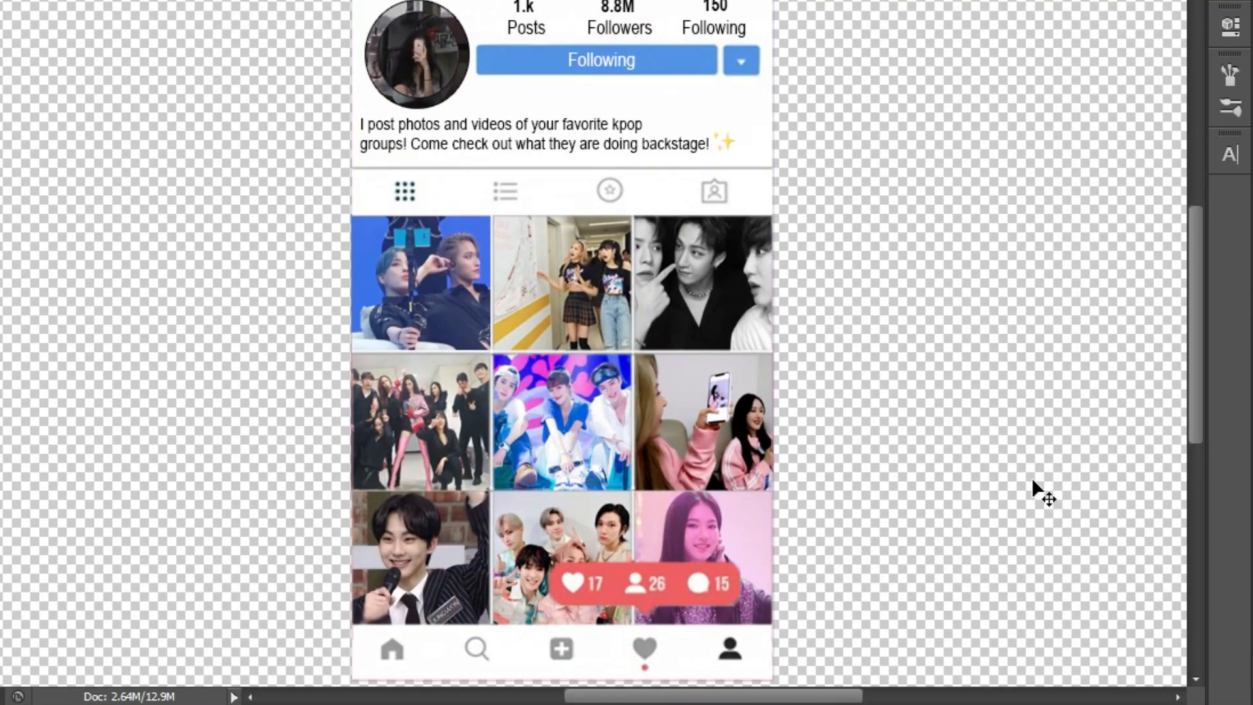
scroll(1024, 471, up, 1)
scroll(1014, 479, down, 1)
scroll(1003, 552, down, 1)
scroll(999, 544, up, 2)
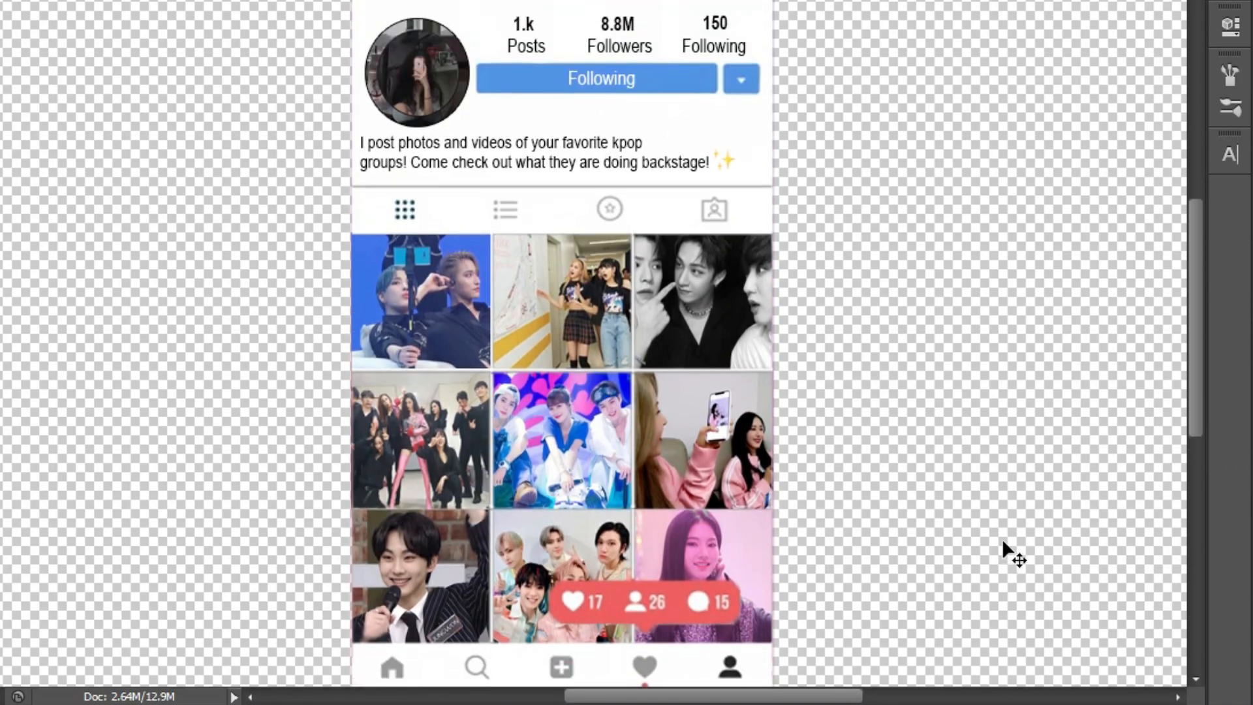
scroll(999, 536, down, 1)
key(ctrl+minus)
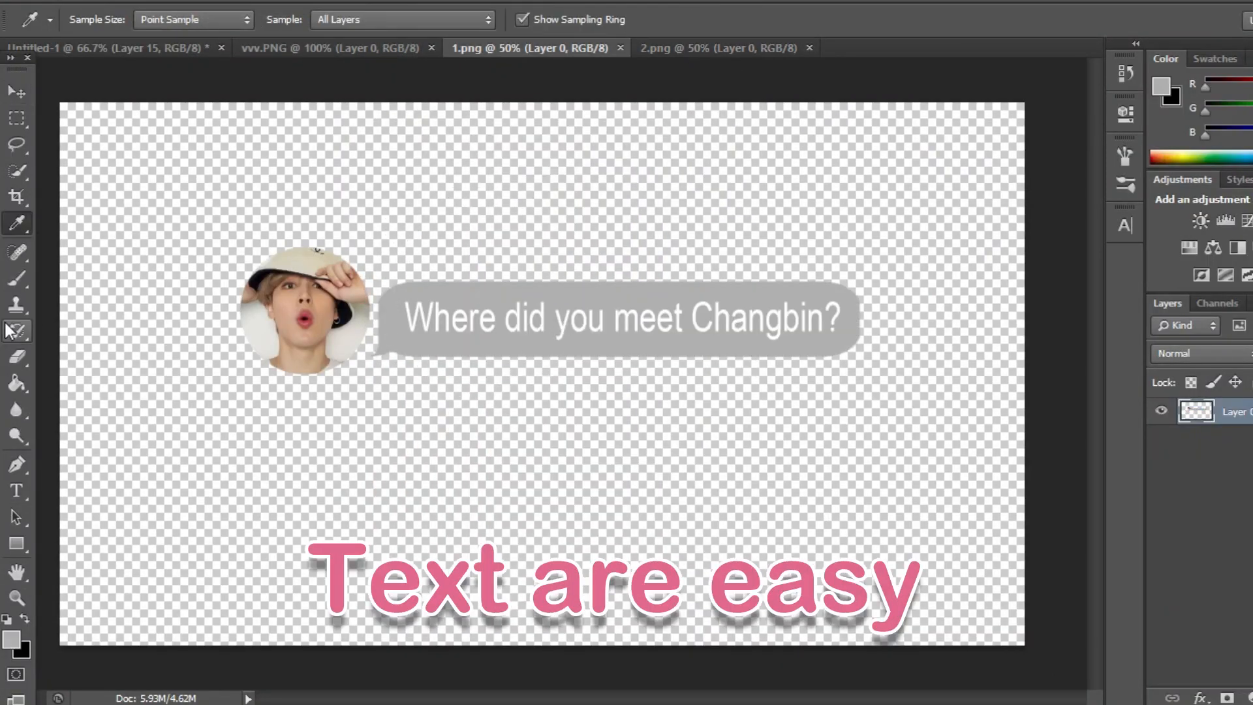
Paint over the grey bubble's old text in 1.png and add the white text "I can't wait to see you!", scaled to fit.
click(16, 279)
mouse_move(411, 315)
mouse_down()
mouse_move(562, 328)
mouse_move(720, 290)
mouse_move(759, 333)
mouse_move(796, 337)
mouse_up()
click(16, 490)
click(13, 634)
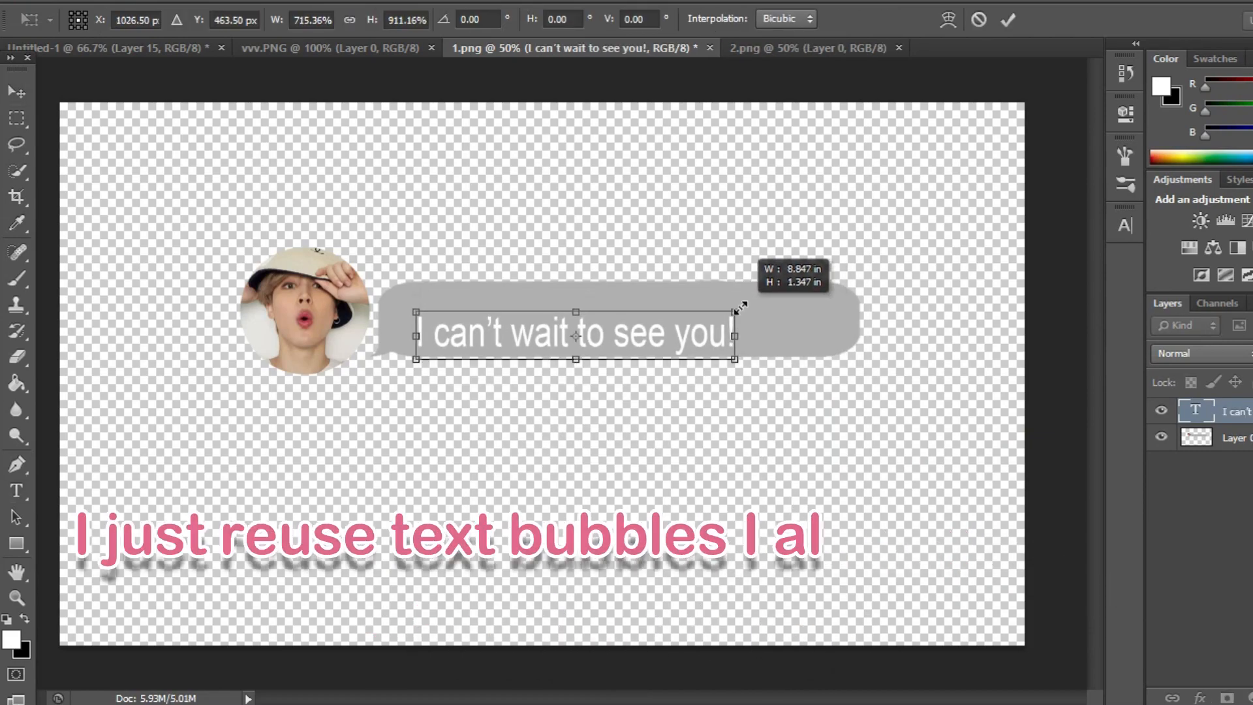
mouse_move(741, 307)
mouse_down()
mouse_move(803, 255)
mouse_move(777, 288)
mouse_up()
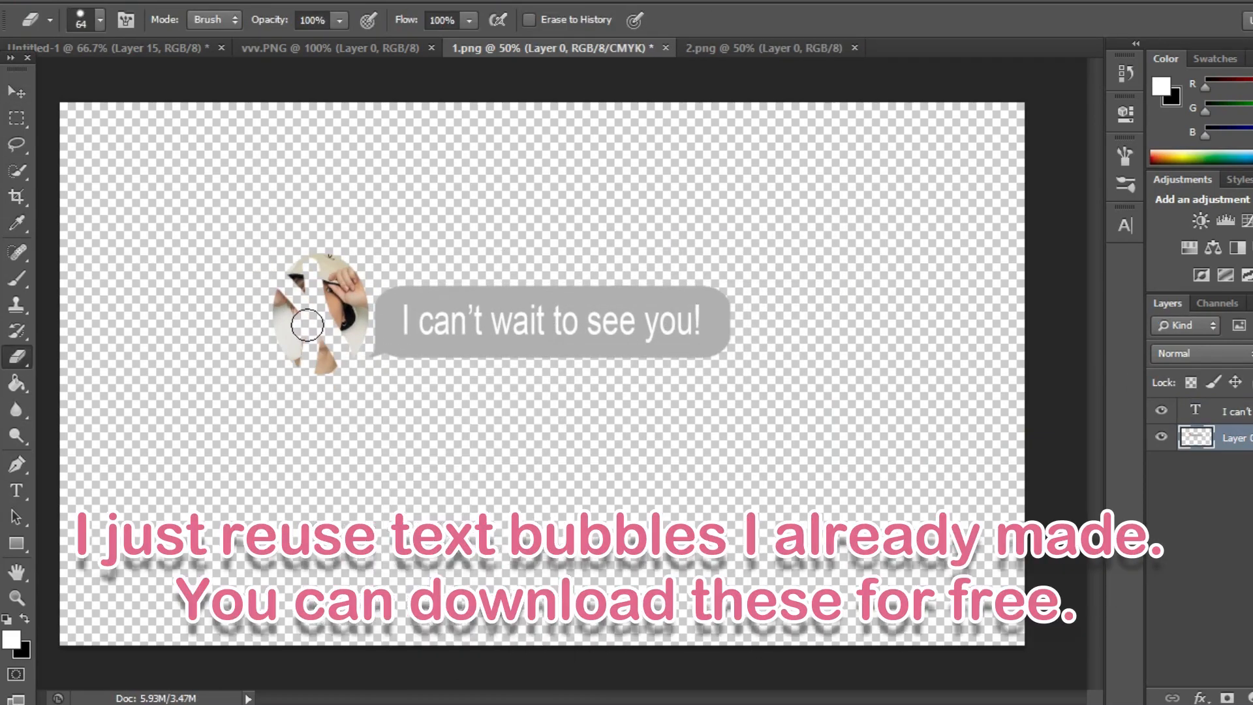
Replace the grey message's profile picture with a circular cut-out of the masked selfie and resize the bubble around its text.
drag(314, 326, 304, 294)
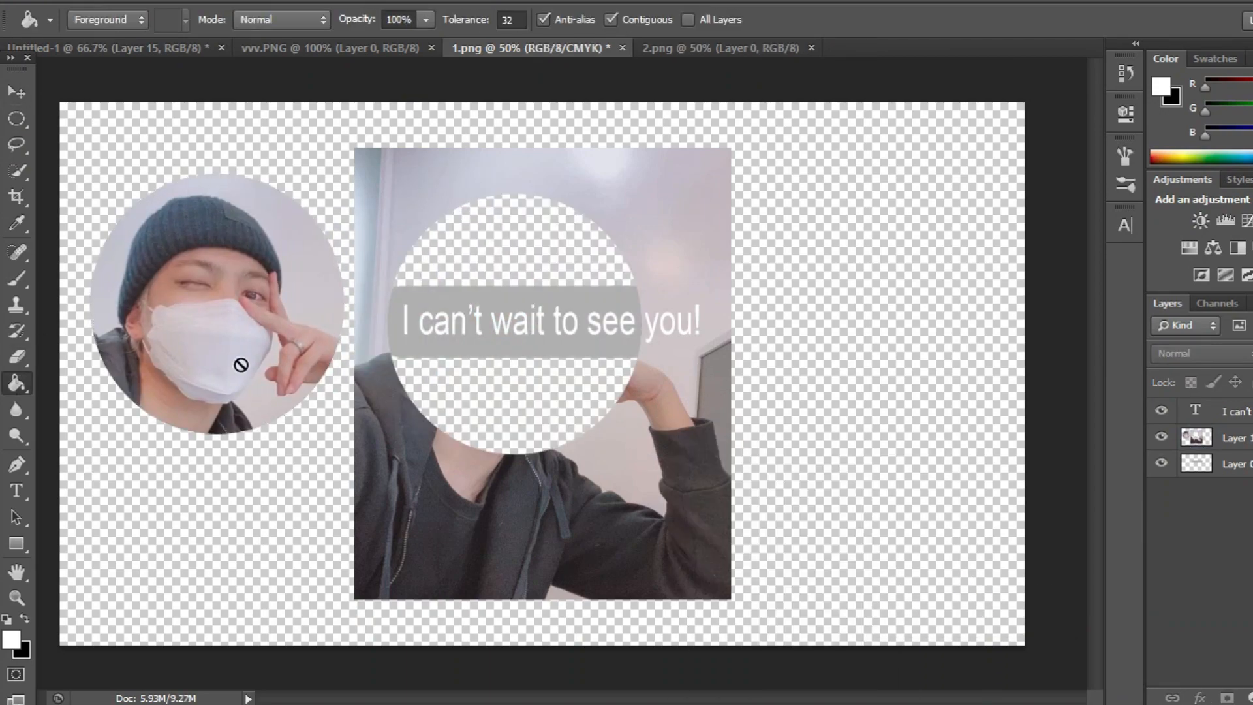
key(e)
mouse_move(717, 170)
mouse_down()
mouse_move(699, 321)
mouse_move(574, 587)
mouse_move(815, 595)
mouse_up()
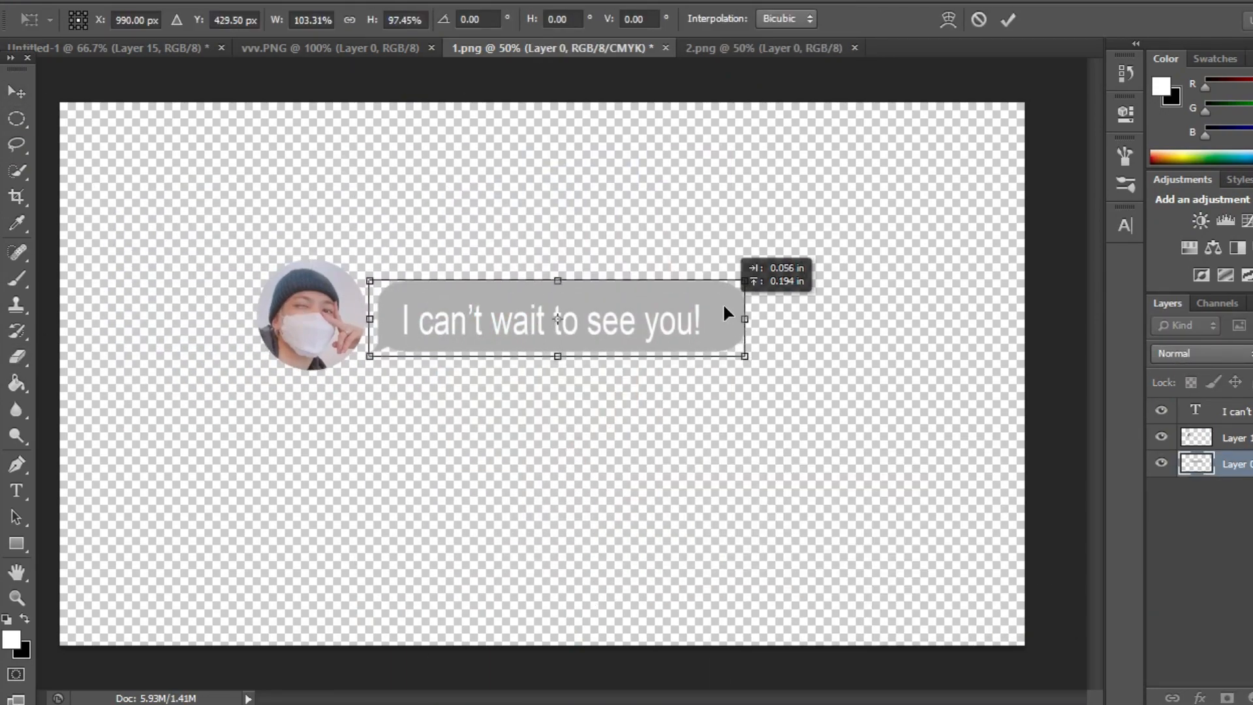
key(Return)
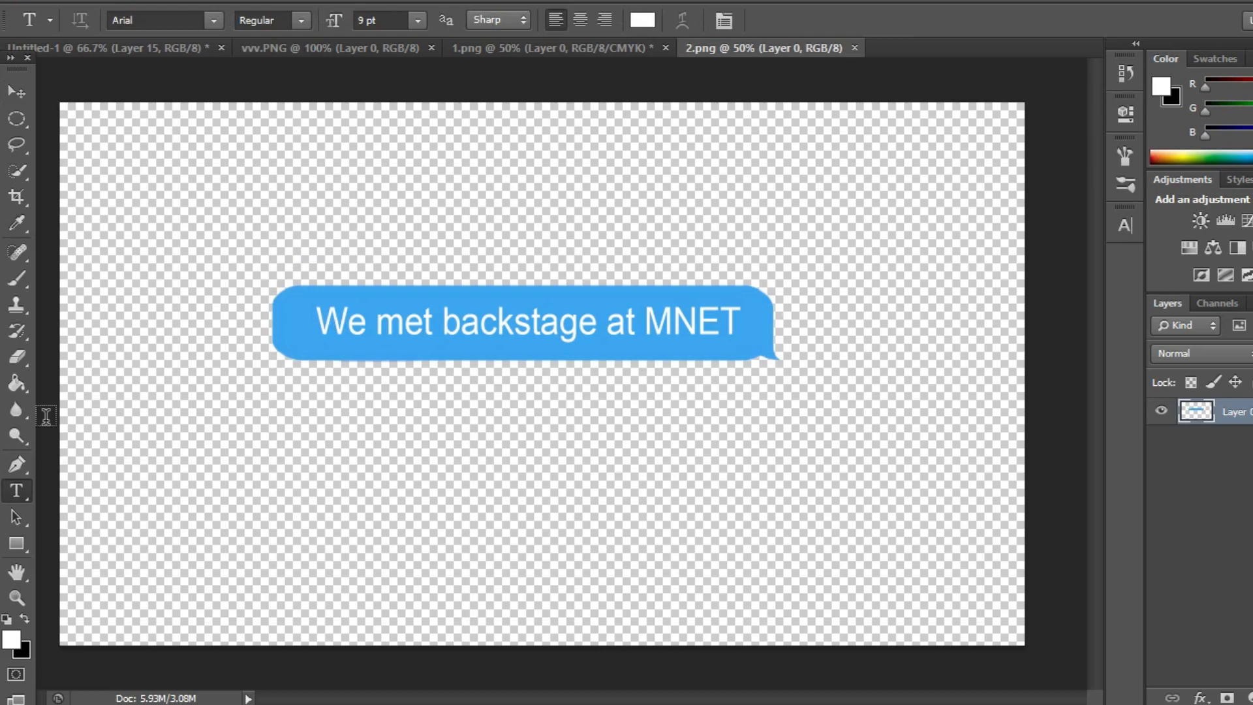
Cover the blue bubble's old text in 2.png with matching blue and add "I will be waiting by the shoe shop!" scaled to fit.
key(i)
click(288, 329)
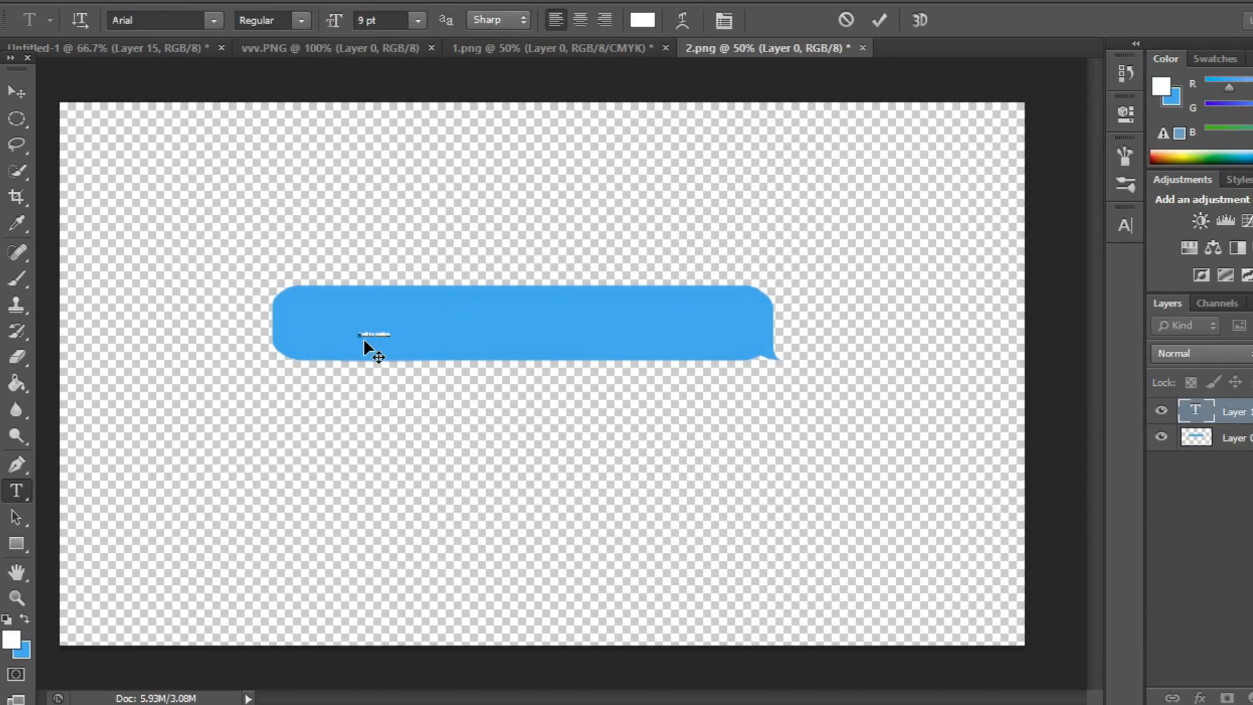
text(to the)
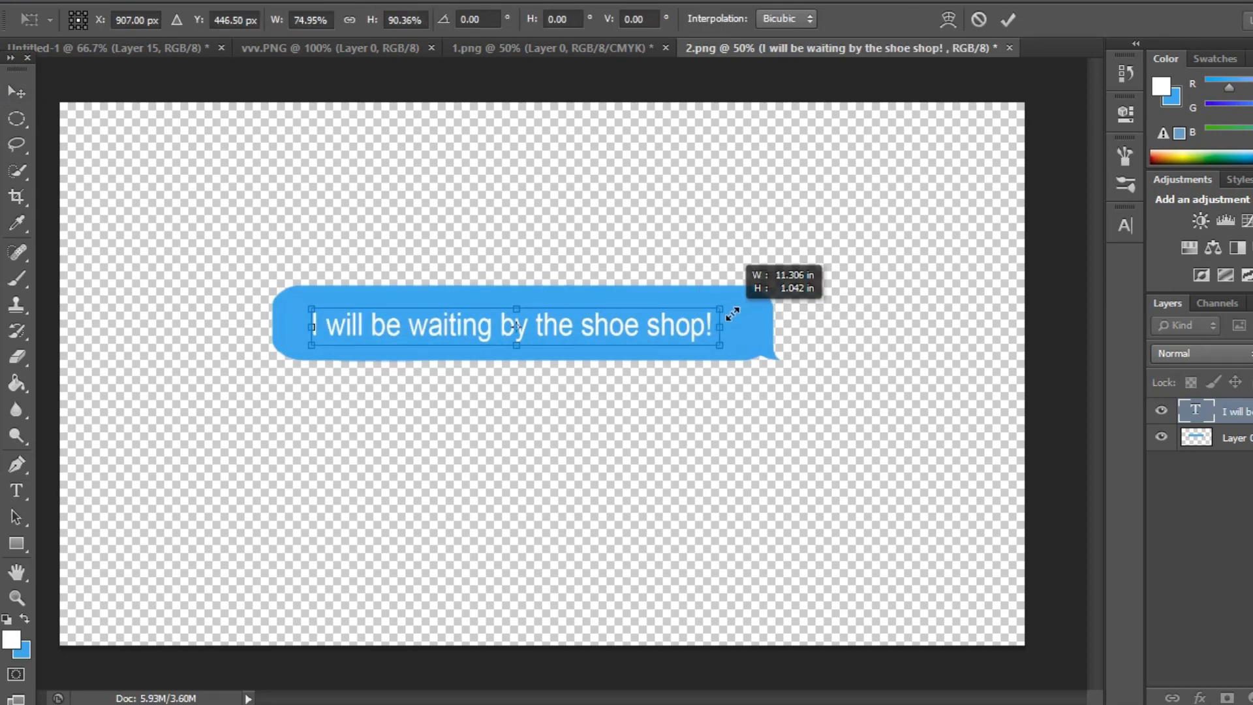
drag(733, 299, 762, 297)
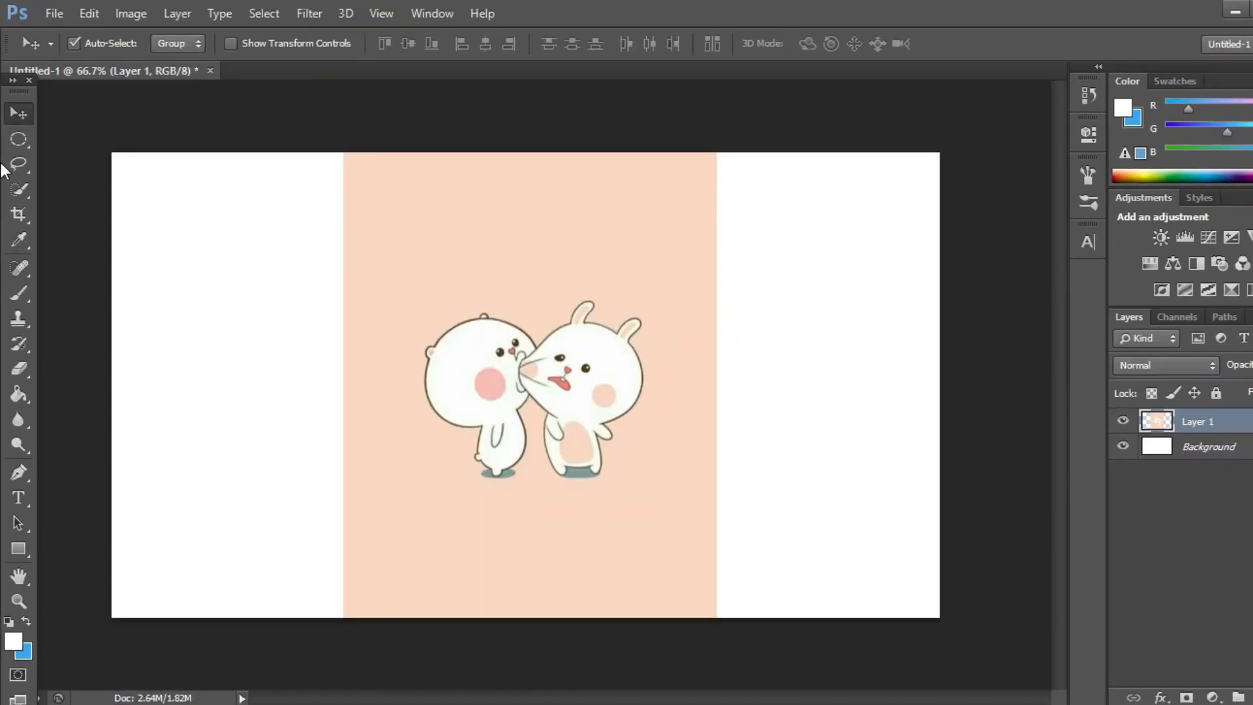
Stretch a thin strip from each side of the peach wallpaper outward to fill the white areas on both sides of the canvas.
click(19, 140)
drag(343, 153, 349, 635)
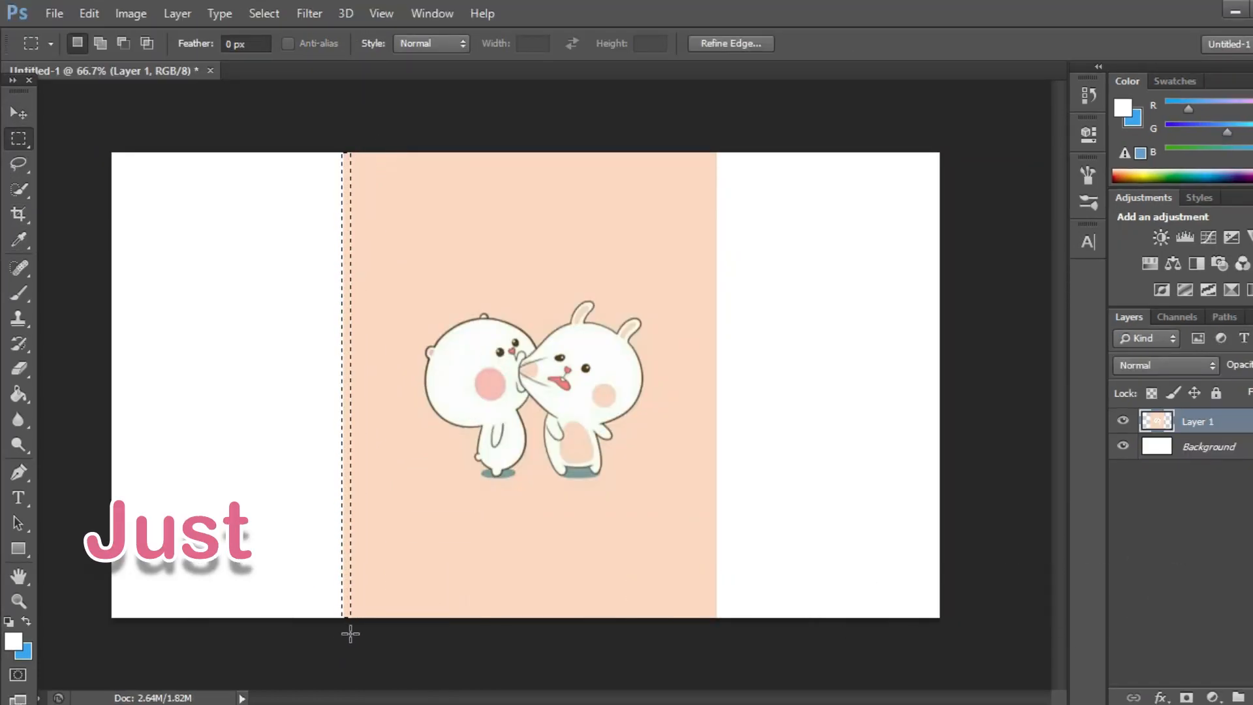
key(ctrl+t)
drag(338, 393, 104, 384)
key(Return)
key(ctrl+d)
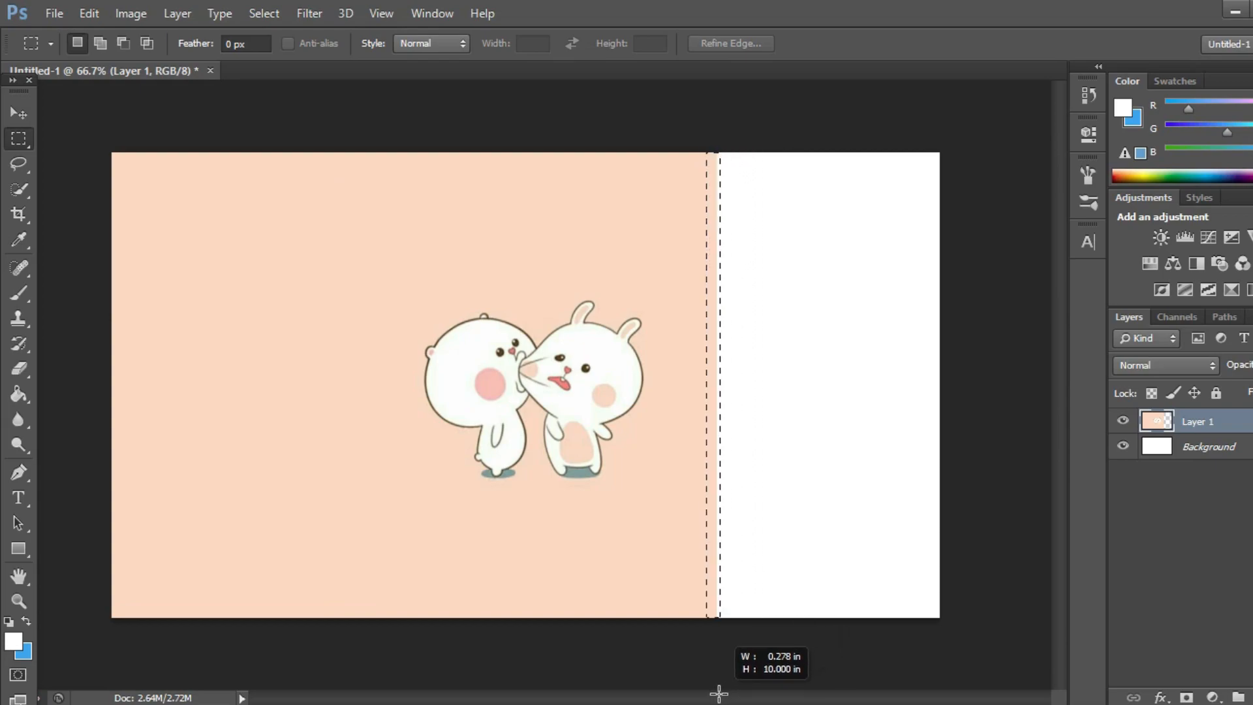
key(ctrl+t)
drag(718, 385, 975, 400)
key(Return)
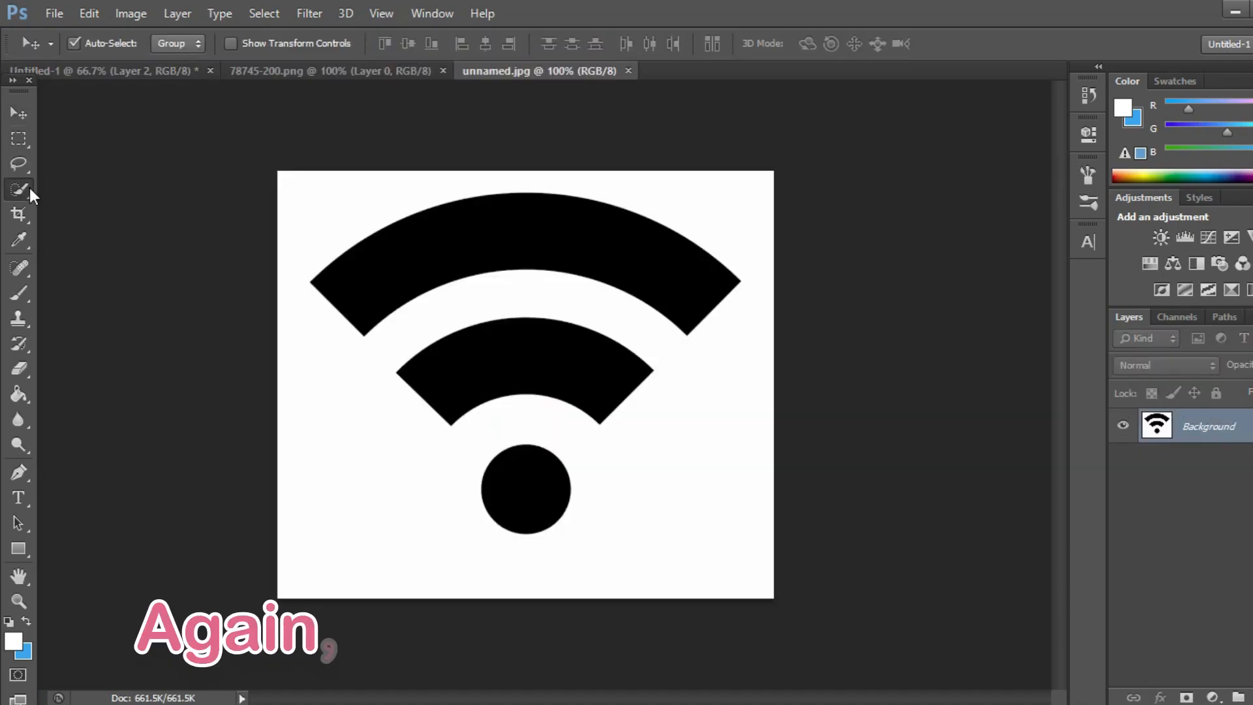
Select the white background of the Wi-Fi icon image, convert the background to a normal layer and delete the selected white.
click(18, 189)
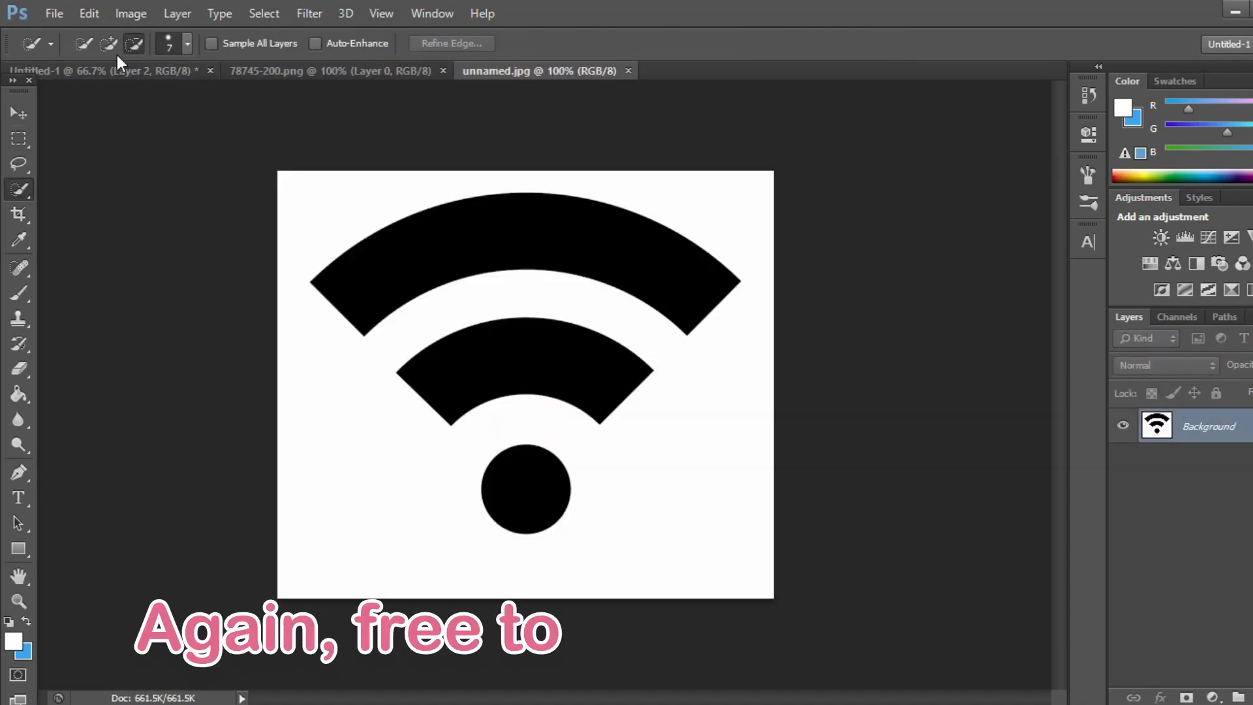
click(293, 467)
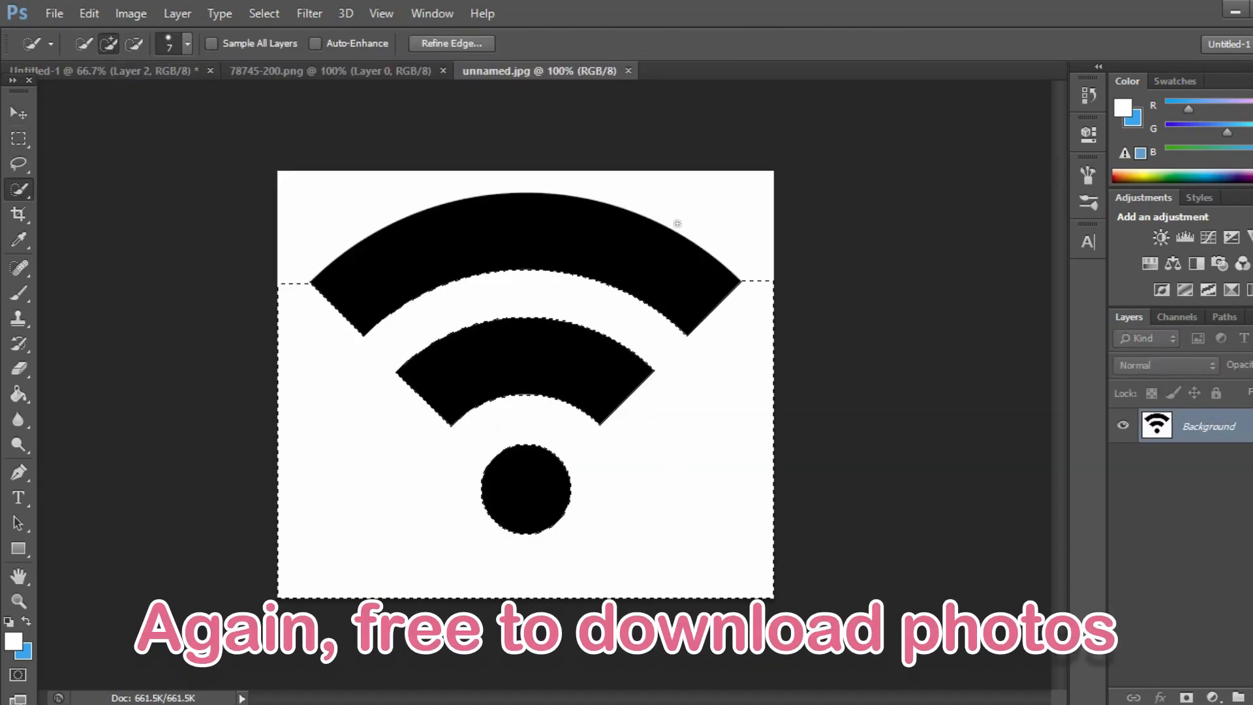
double_click(1156, 425)
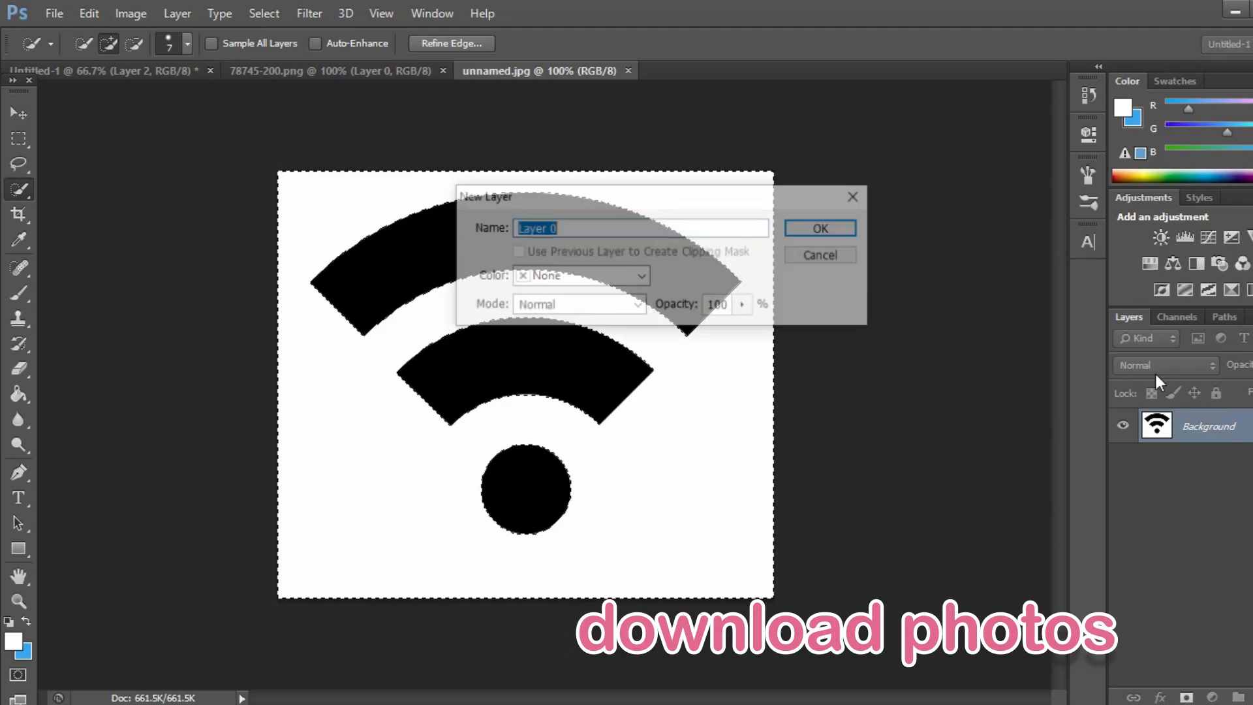
click(837, 230)
key(Delete)
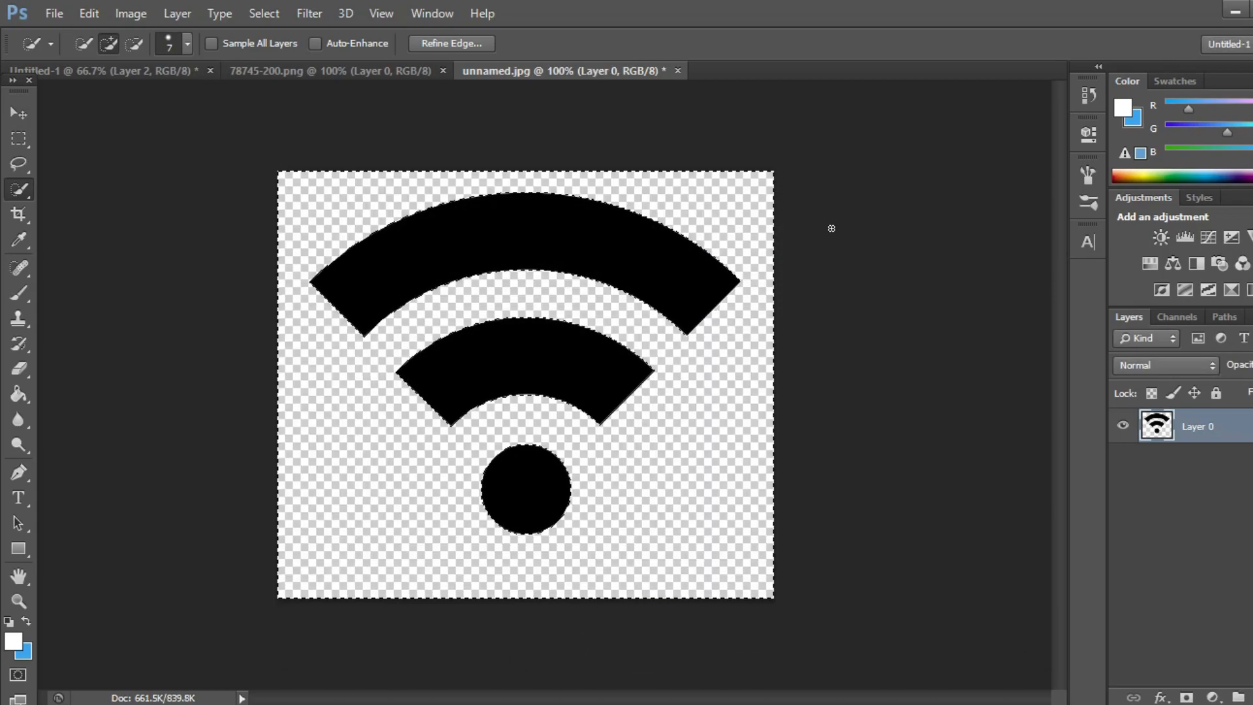
Give the Wi-Fi icon layer a white Color Overlay at 100% opacity.
right_click(1190, 444)
key(Escape)
right_click(1192, 436)
click(906, 100)
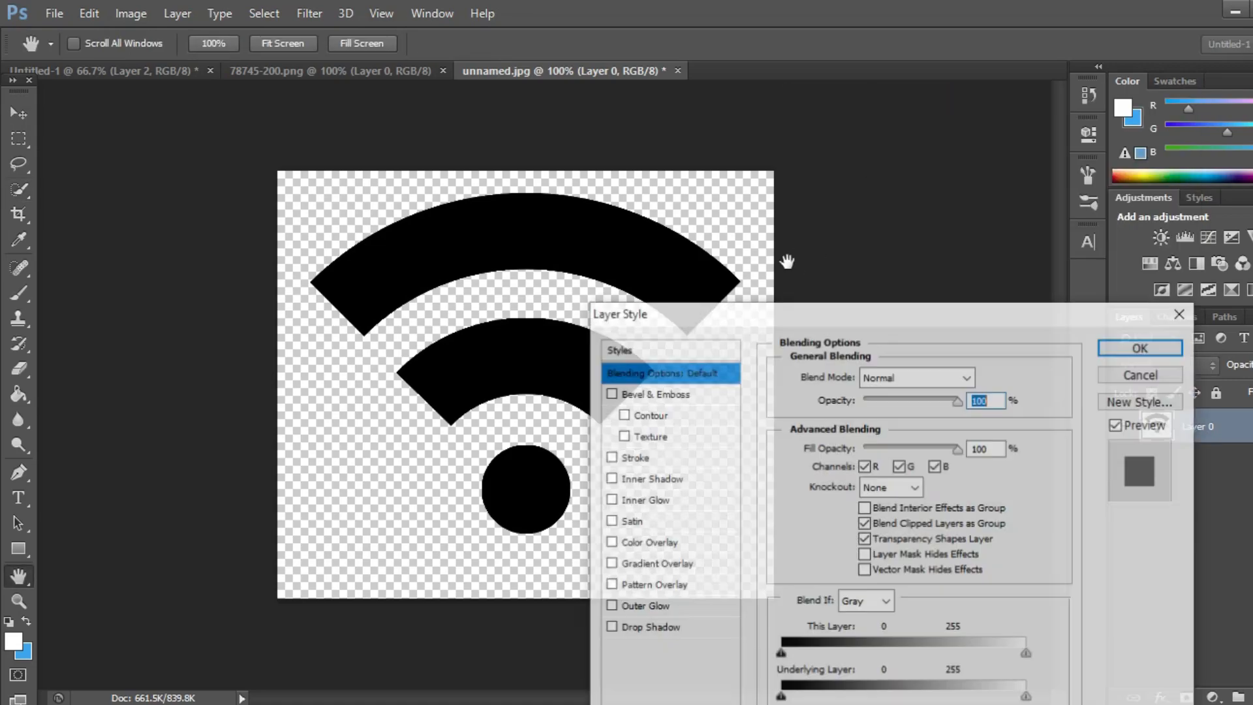
click(641, 541)
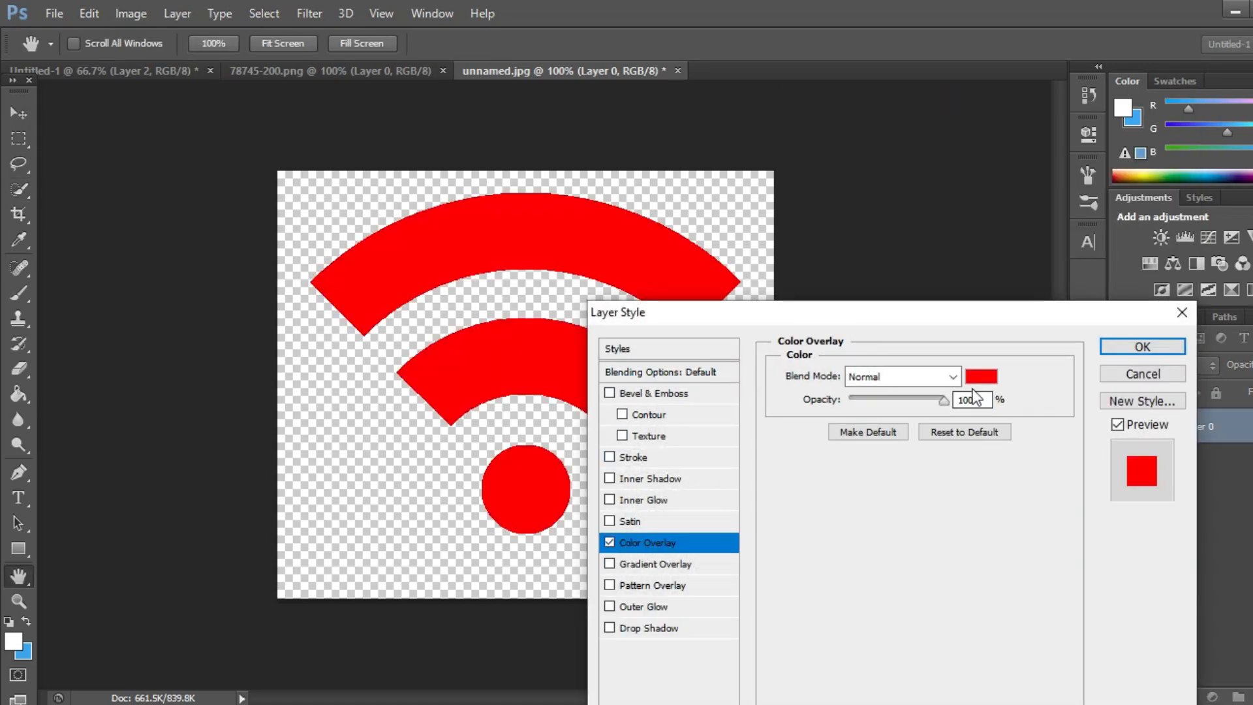
click(978, 380)
click(1238, 380)
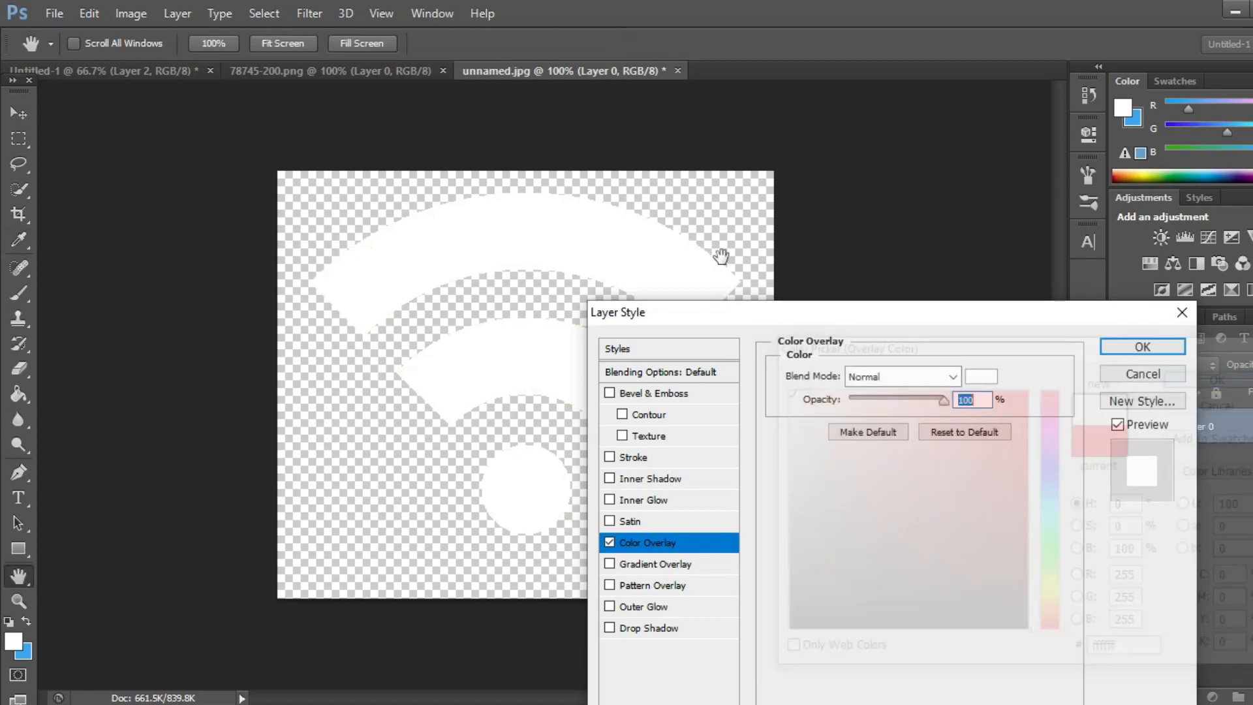
click(1136, 346)
Move the white Wi-Fi icon into the peach wallpaper document and shrink it into the canvas's upper-left corner.
click(19, 113)
drag(523, 204, 278, 231)
key(ctrl+t)
drag(424, 202, 202, 383)
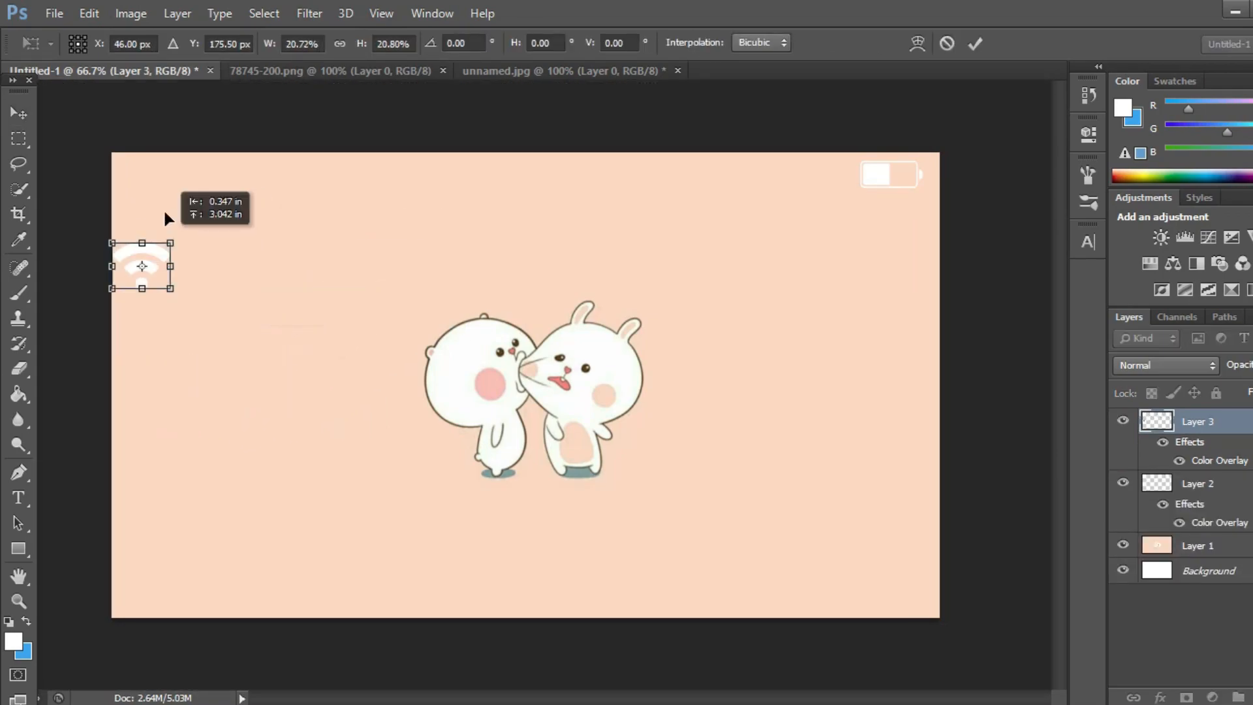
drag(165, 213, 171, 183)
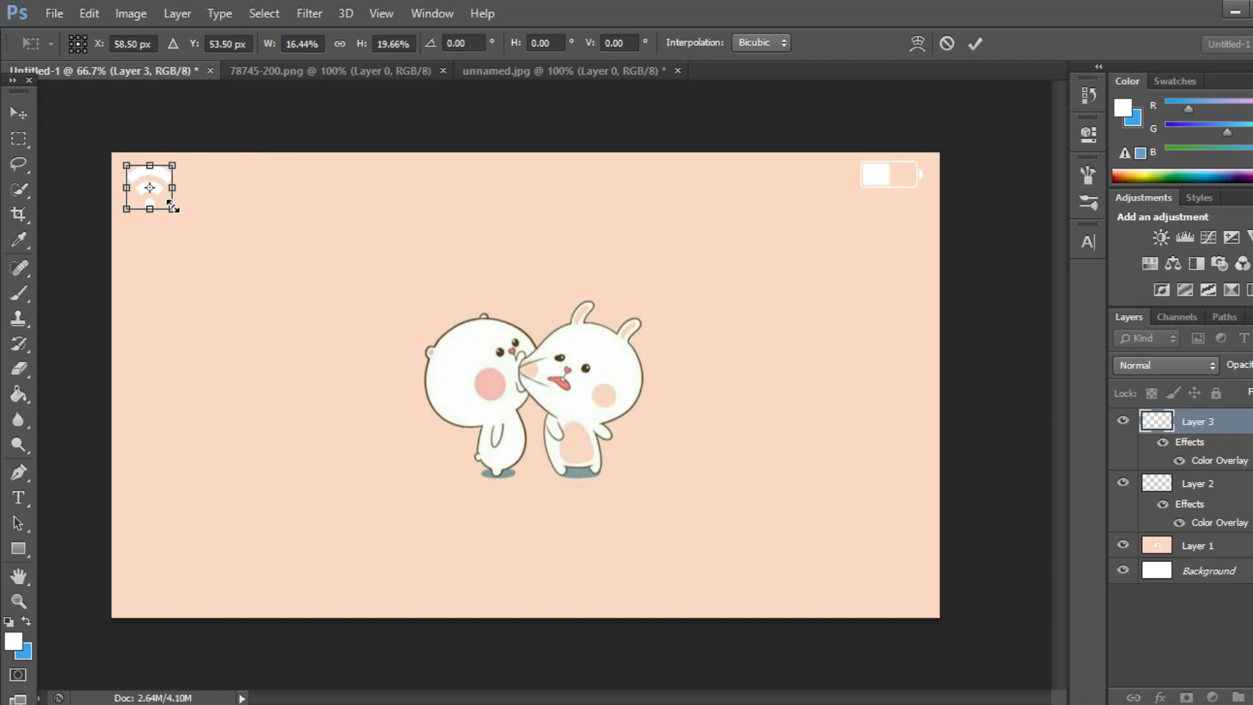
key(Return)
Add the clock text "12:30" in white Arial, enlarge it to about 99 pt and place it centred above the characters.
key(t)
click(452, 247)
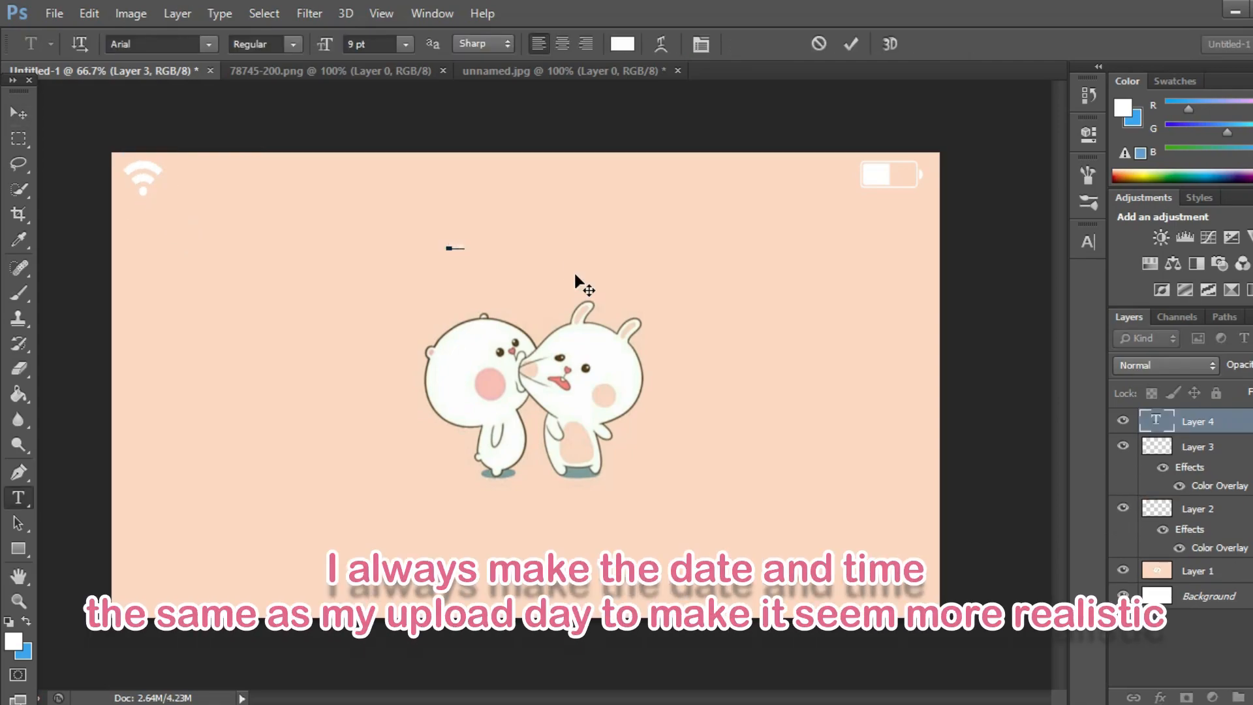
text(12:30)
key(ctrl+Return)
key(ctrl+t)
drag(464, 242, 584, 172)
drag(545, 202, 552, 233)
key(Return)
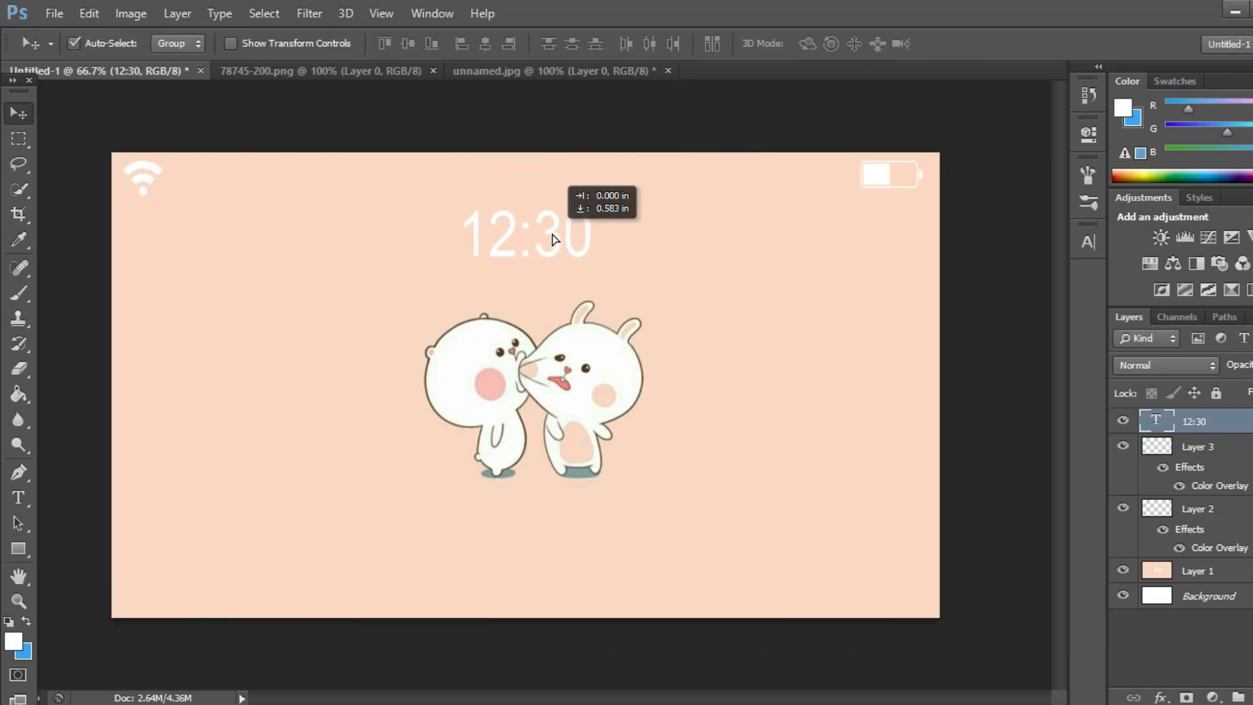
Duplicate the 12:30 text layer and place the copy directly below the original.
right_click(940, 271)
click(842, 106)
key(Escape)
right_click(940, 271)
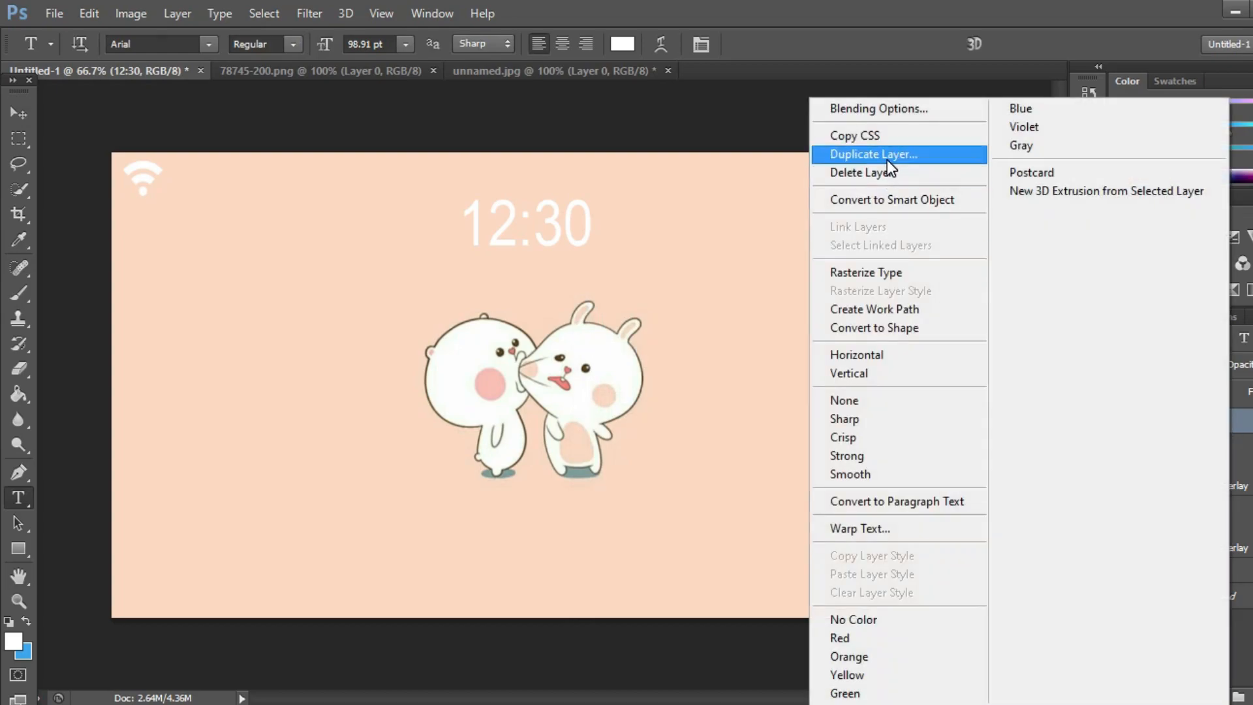
click(841, 151)
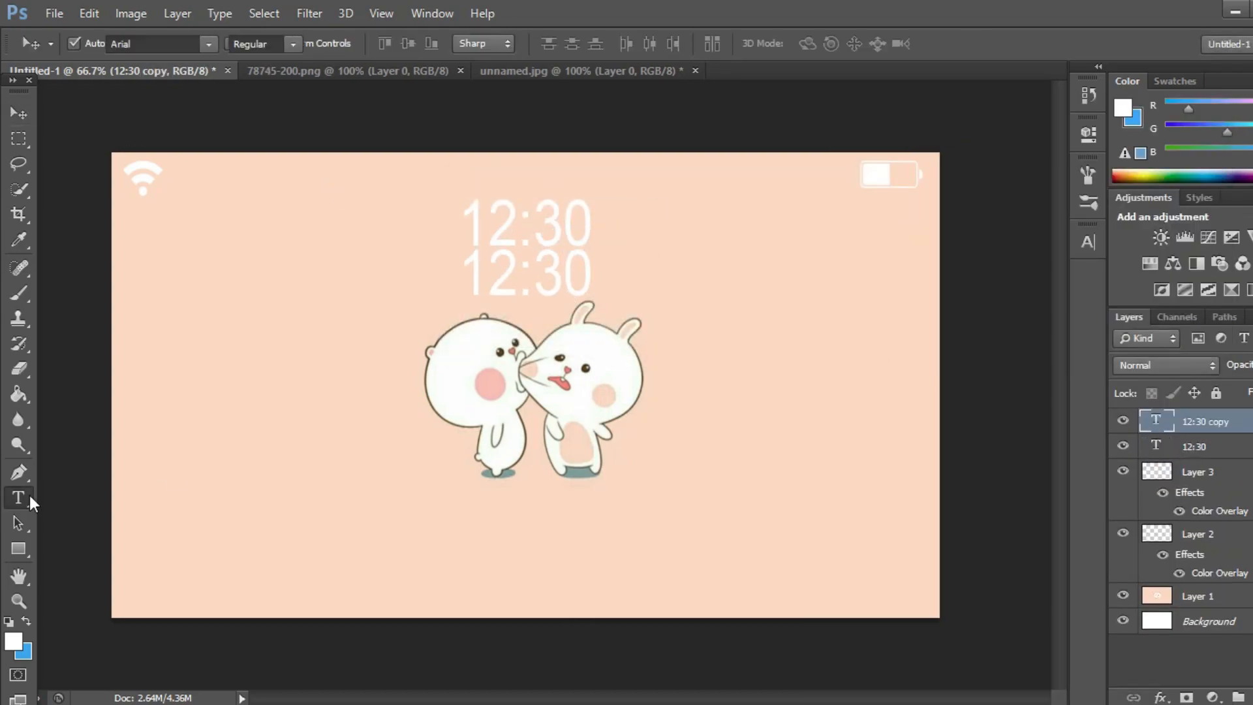
Change the copied text to "Wednesday, May 5", reduce it to about 53 pt and centre it under the clock.
click(477, 297)
key(ctrl+a)
text(We)
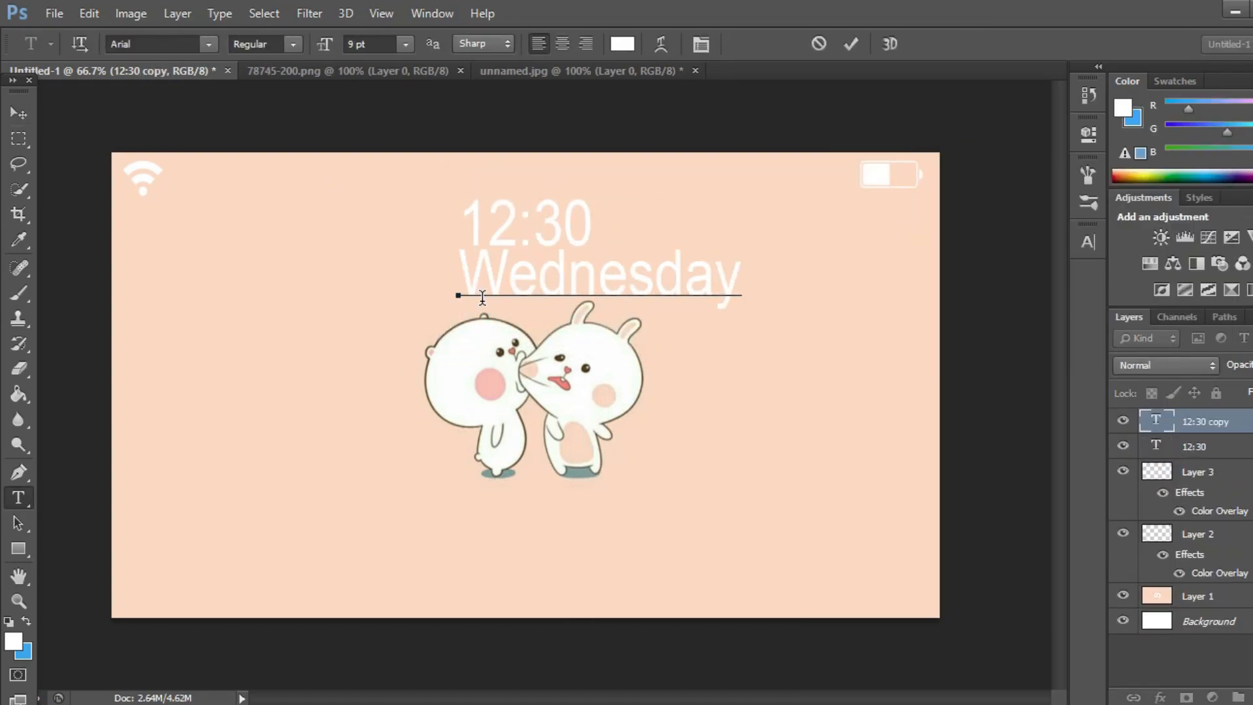
text(dnesday, May 5)
key(ctrl+Return)
key(ctrl+t)
drag(428, 254, 481, 281)
key(Return)
key(v)
mouse_move(588, 261)
mouse_down()
mouse_move(612, 284)
mouse_move(599, 281)
mouse_up()
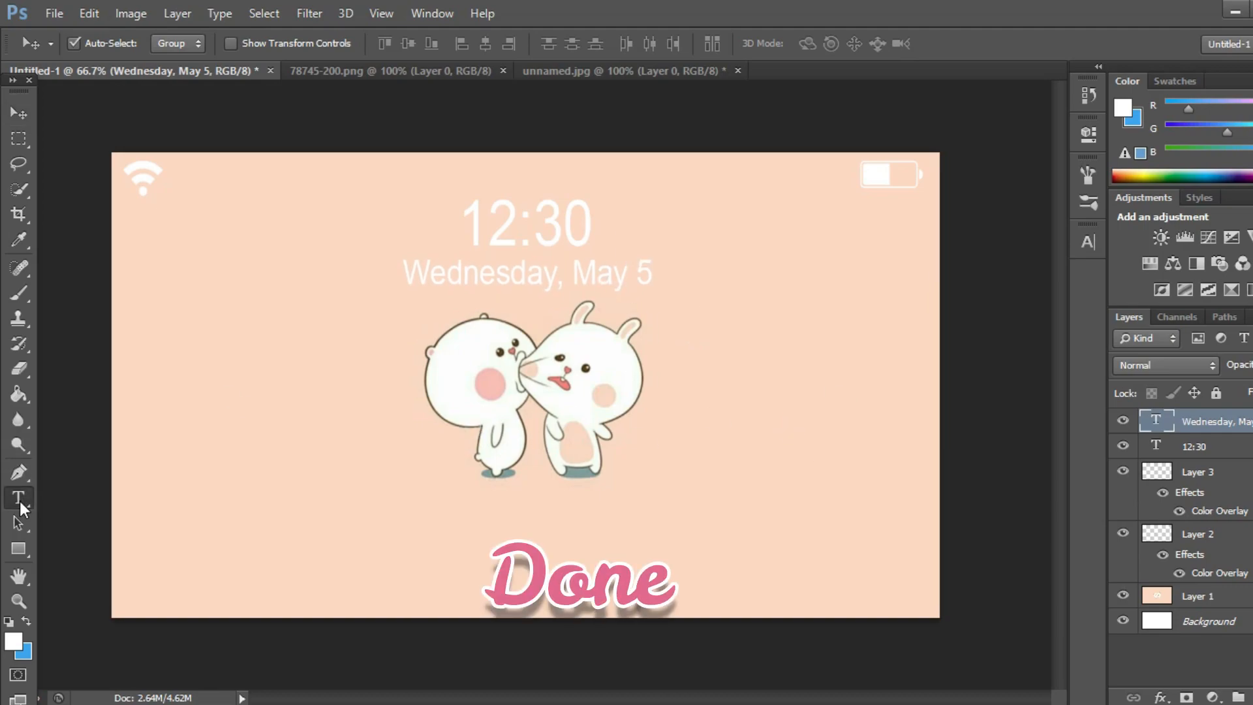
click(18, 497)
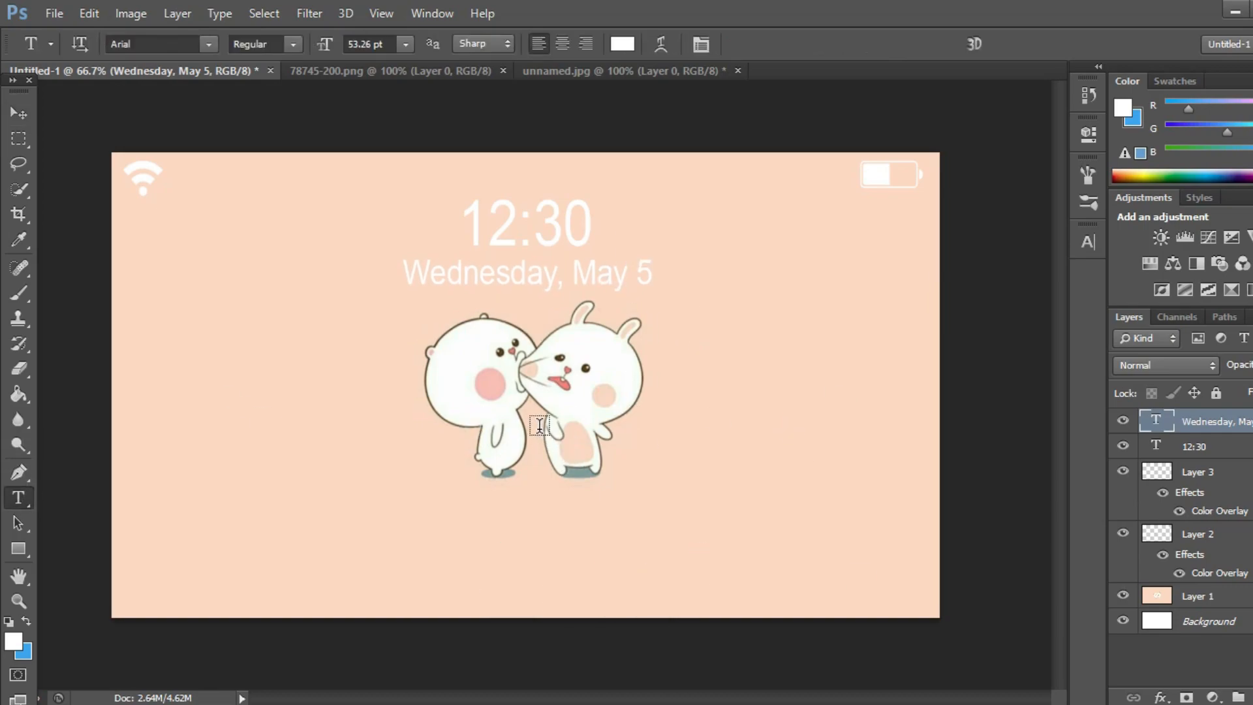